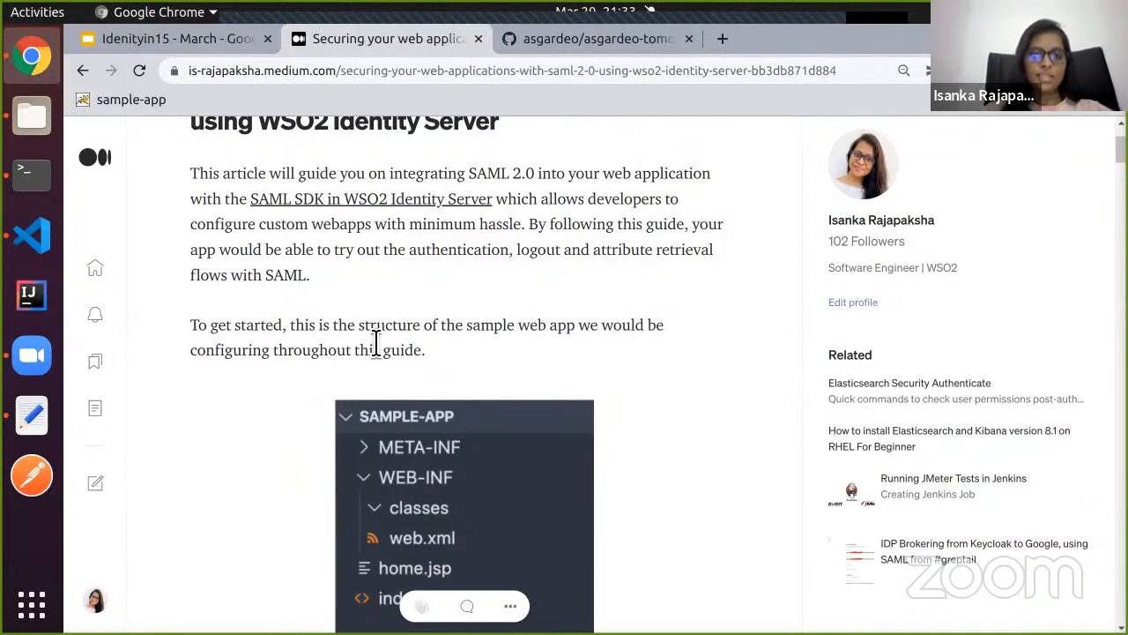
# Scroll the Medium SAML article to the sample-app structure image and open a new blank tab.
pyautogui.scroll(-1, 377, 342)
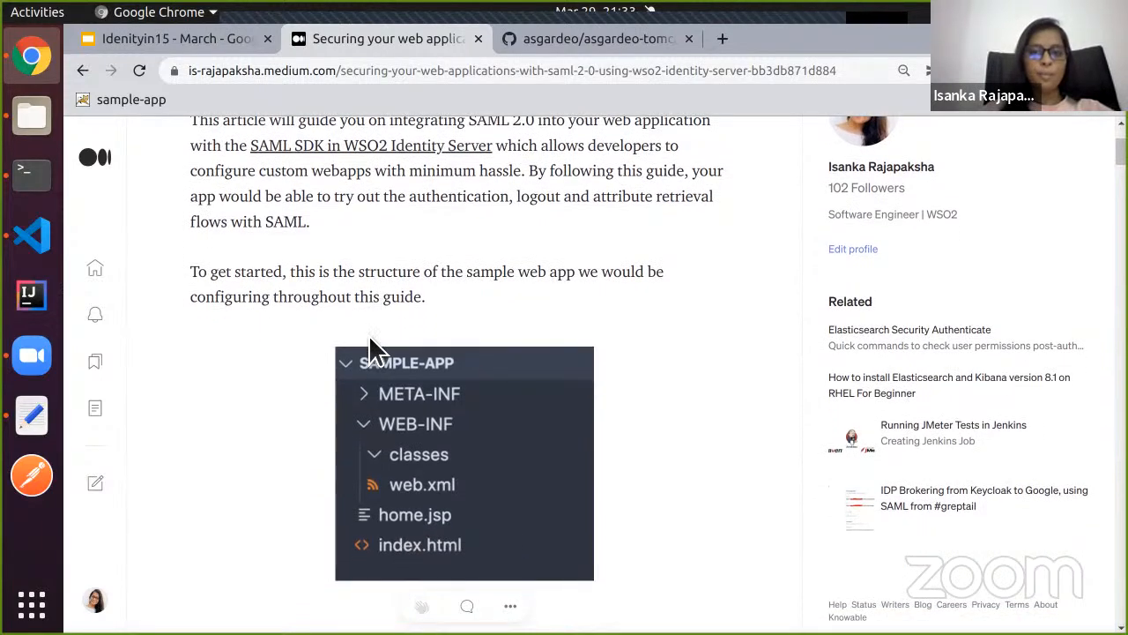
pyautogui.scroll(-2, 368, 339)
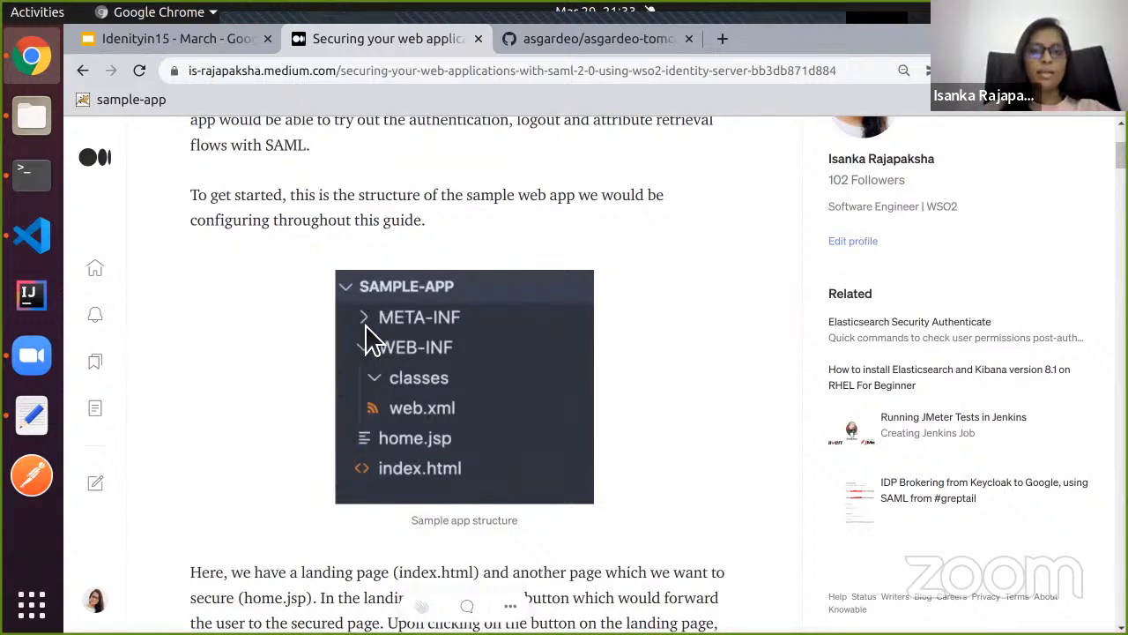
pyautogui.scroll(-1, 368, 339)
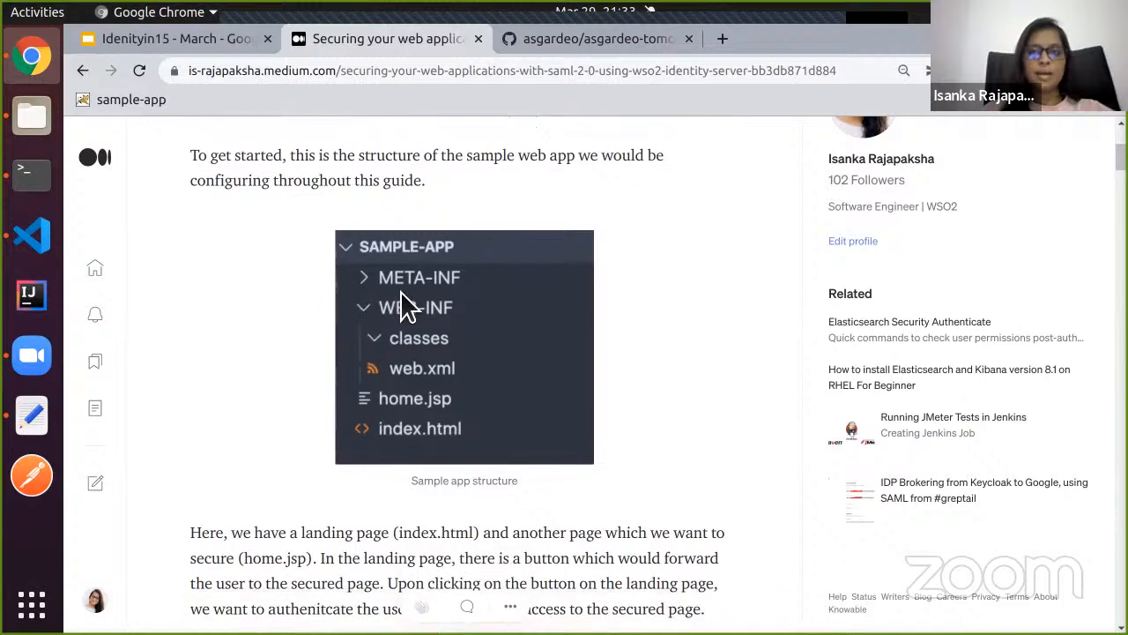
pyautogui.click(723, 40)
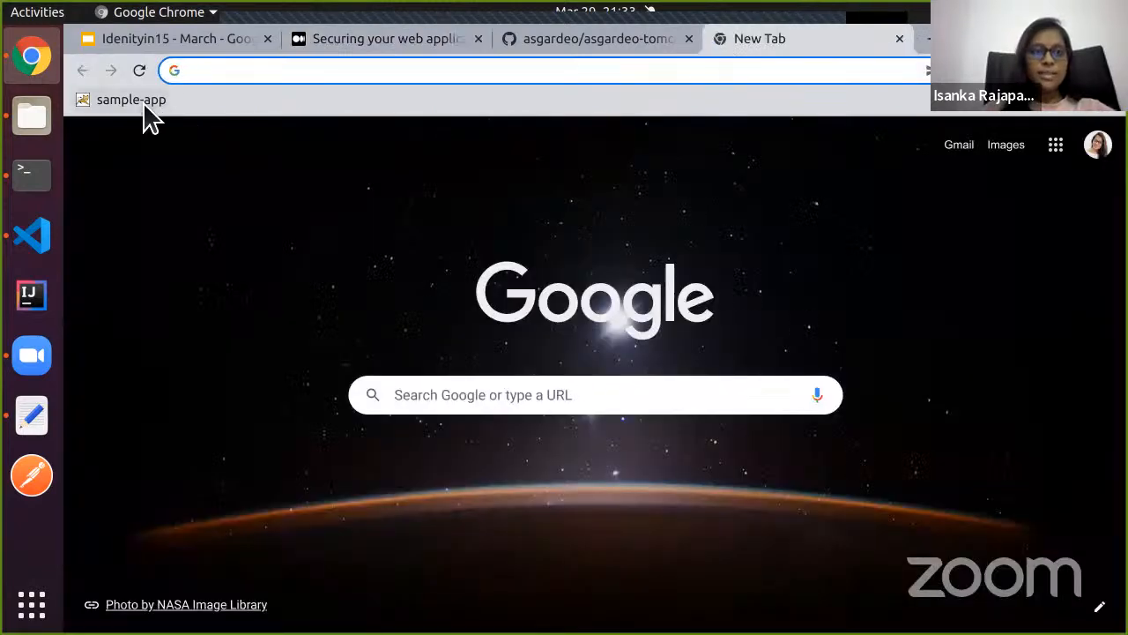
# Open the localhost:8080 sample-app and cycle login and logout, ending signed in on its Home Page.
pyautogui.click(141, 104)
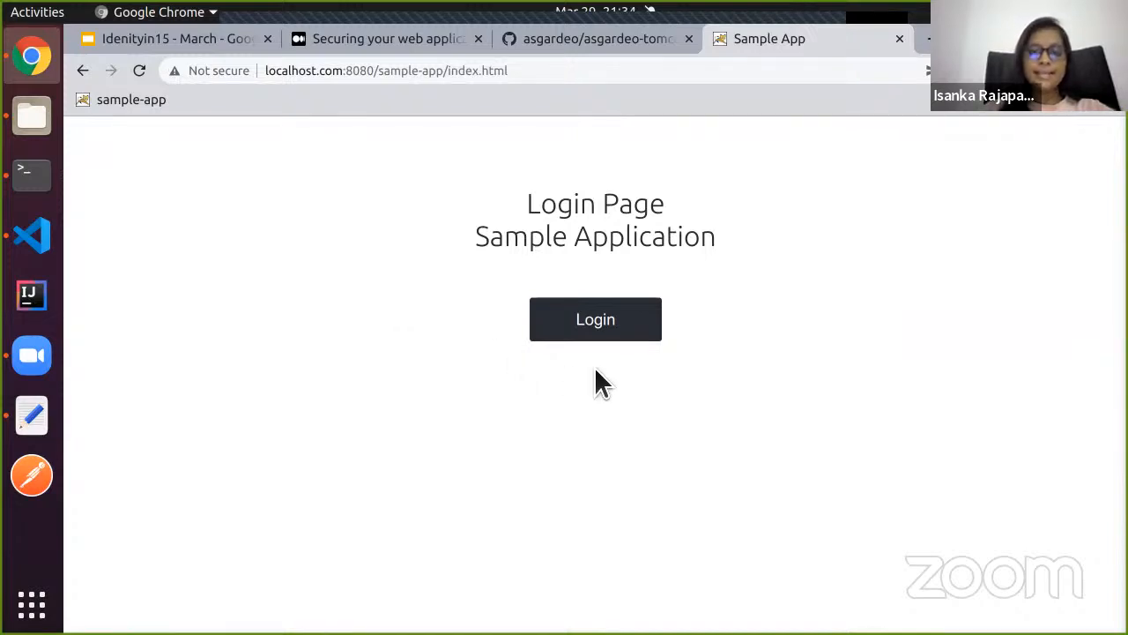
pyautogui.click(632, 329)
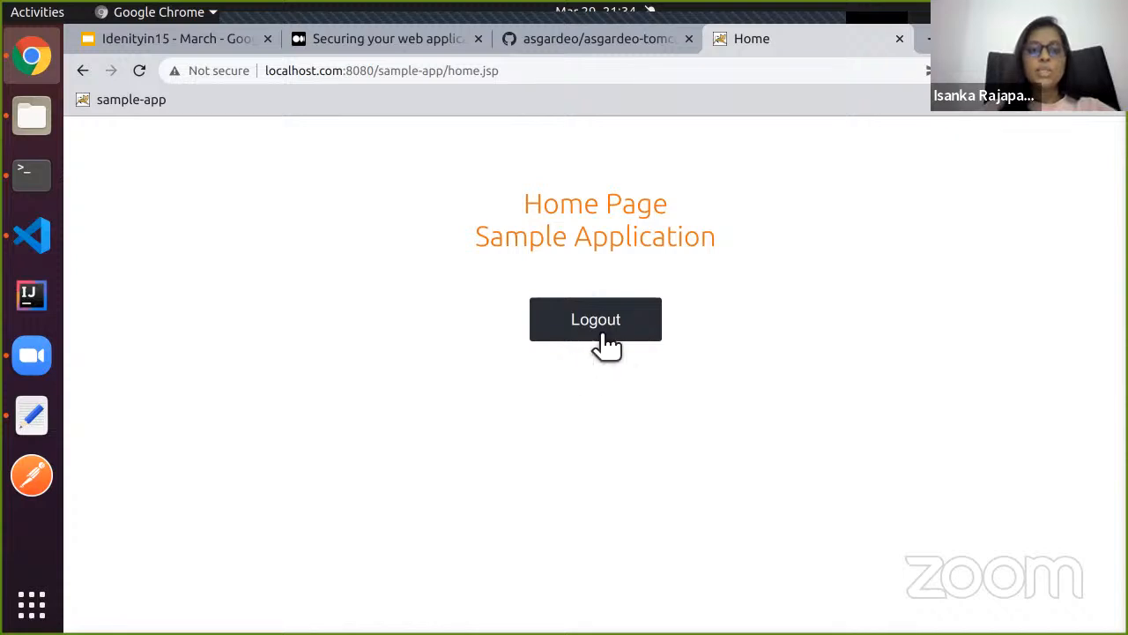
pyautogui.click(608, 342)
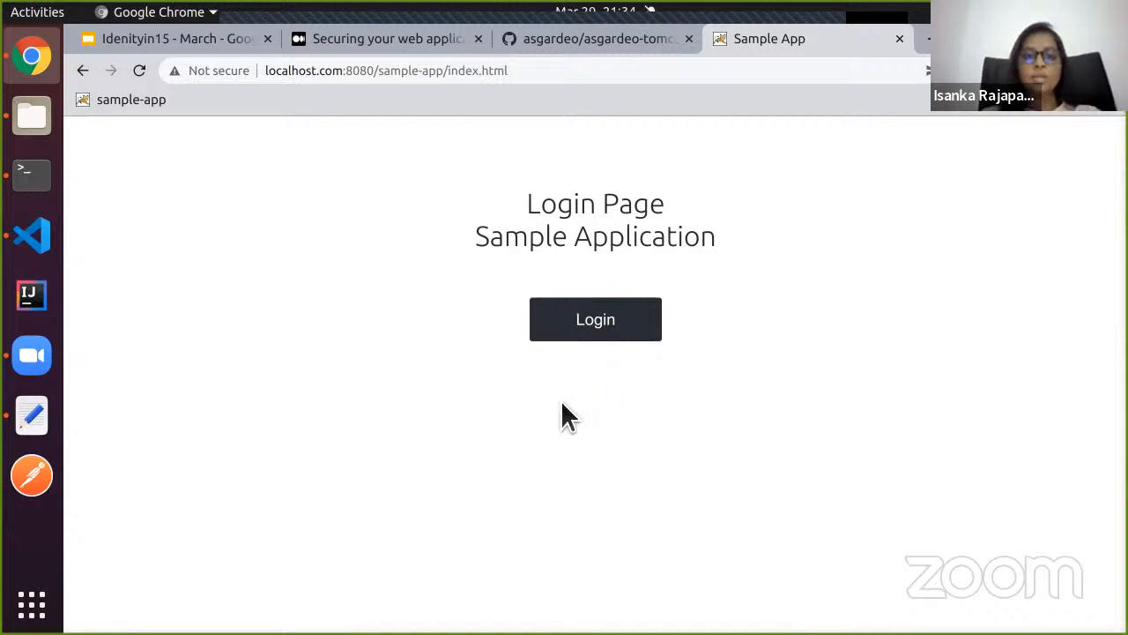
pyautogui.click(610, 333)
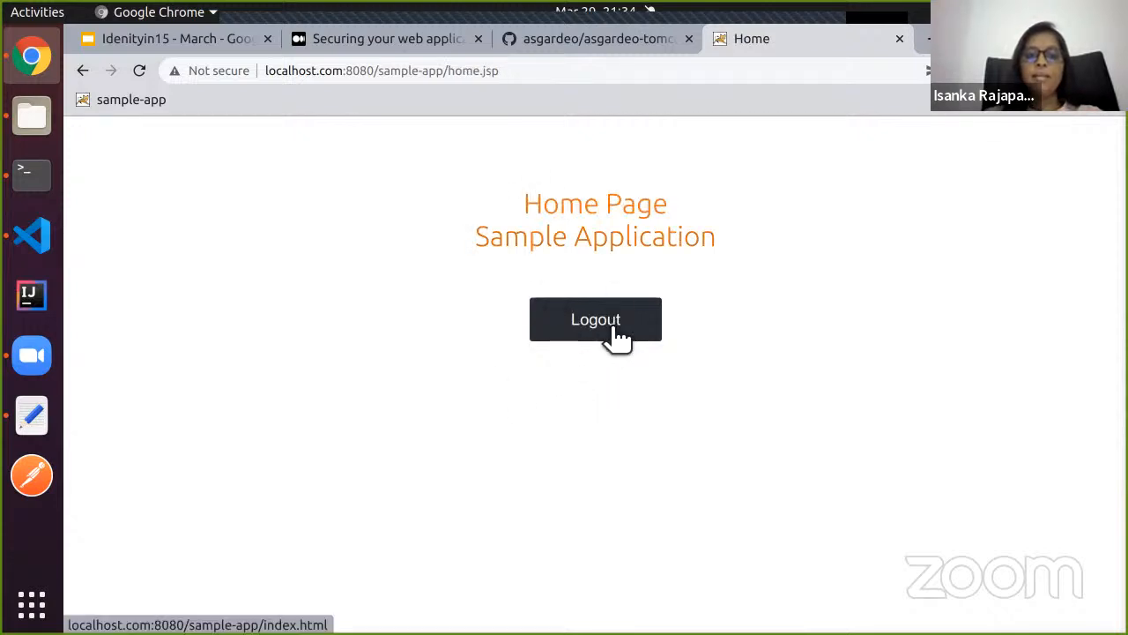
pyautogui.click(610, 335)
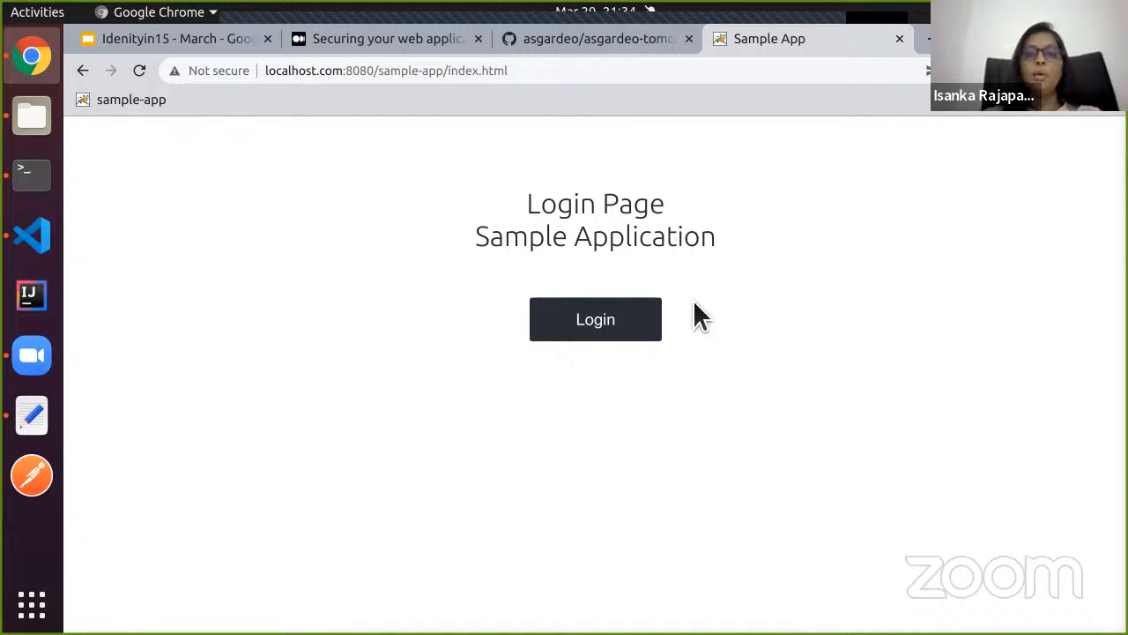
pyautogui.click(610, 327)
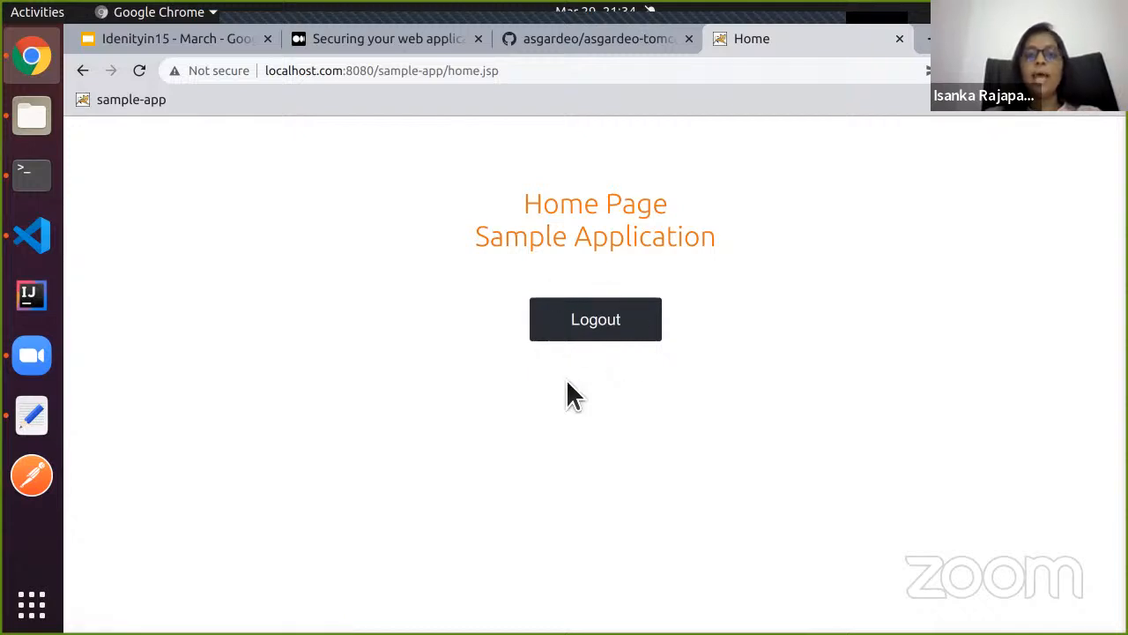
# Scroll the article to the 'latest WSO2 Identity Server' link and view its product page in a new tab.
pyautogui.click(372, 48)
pyautogui.scroll(-3, 359, 247)
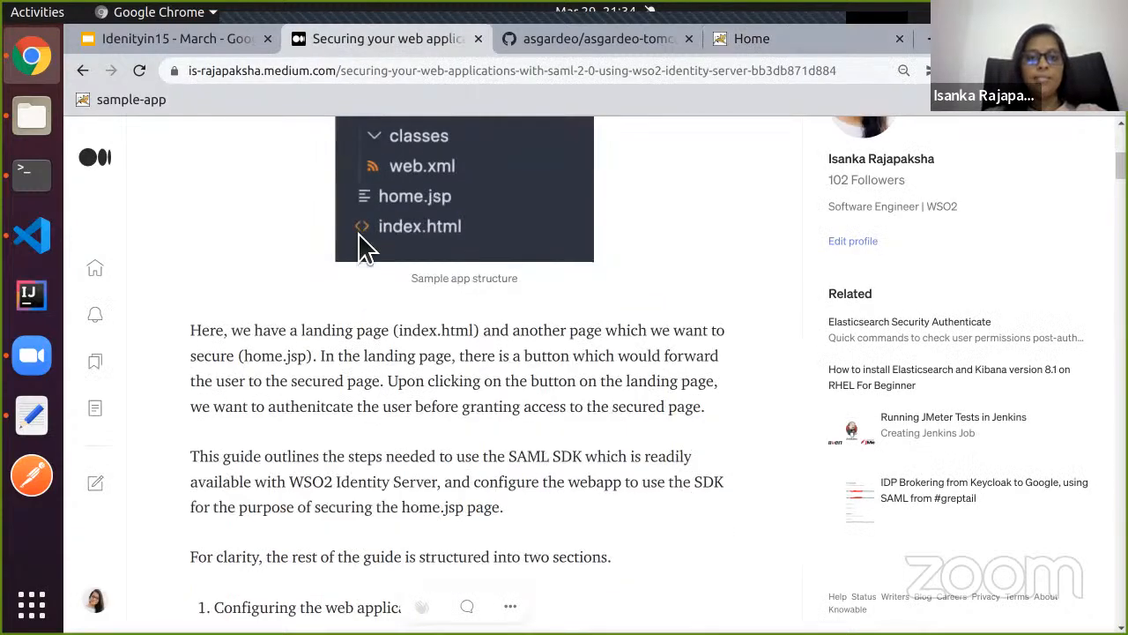
pyautogui.scroll(-5, 360, 240)
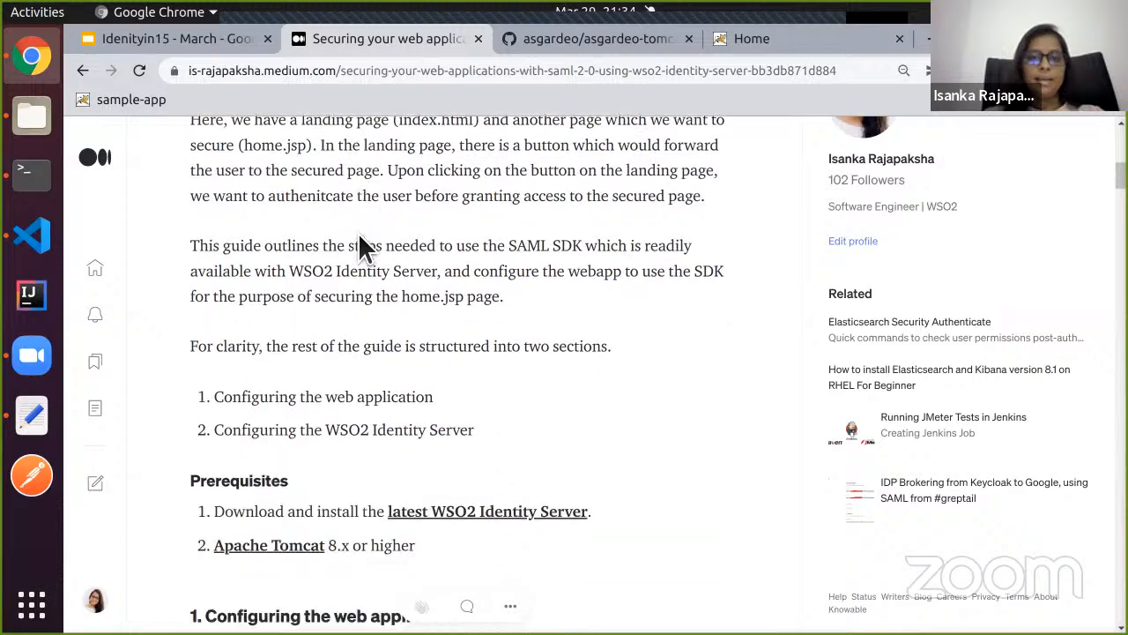
pyautogui.scroll(-2, 393, 313)
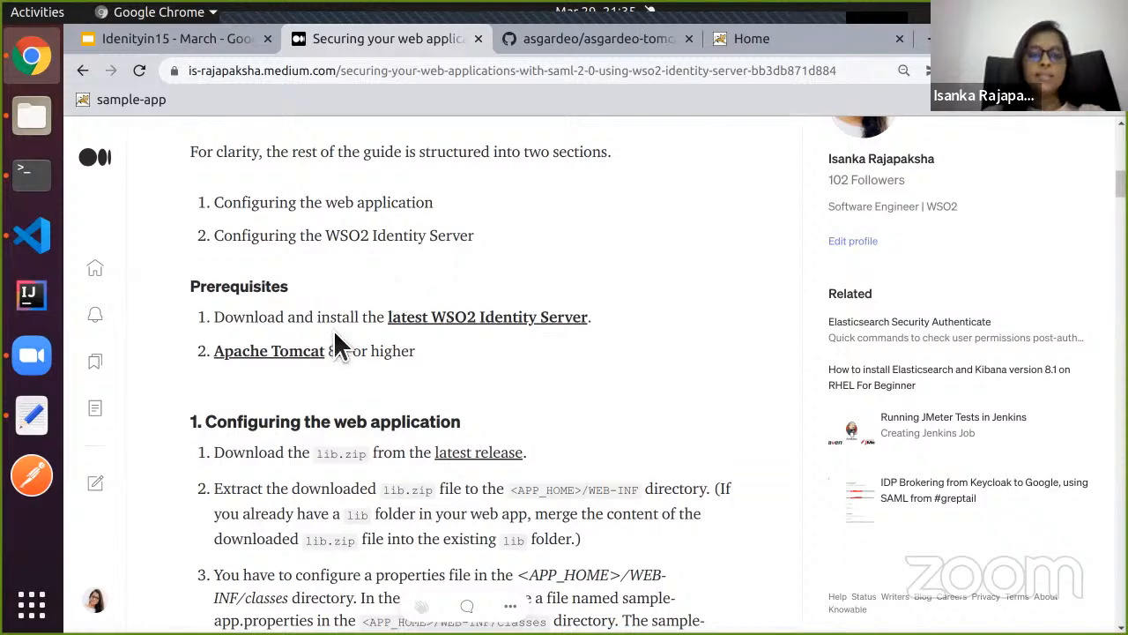
pyautogui.scroll(-2, 335, 331)
pyautogui.scroll(-1, 335, 333)
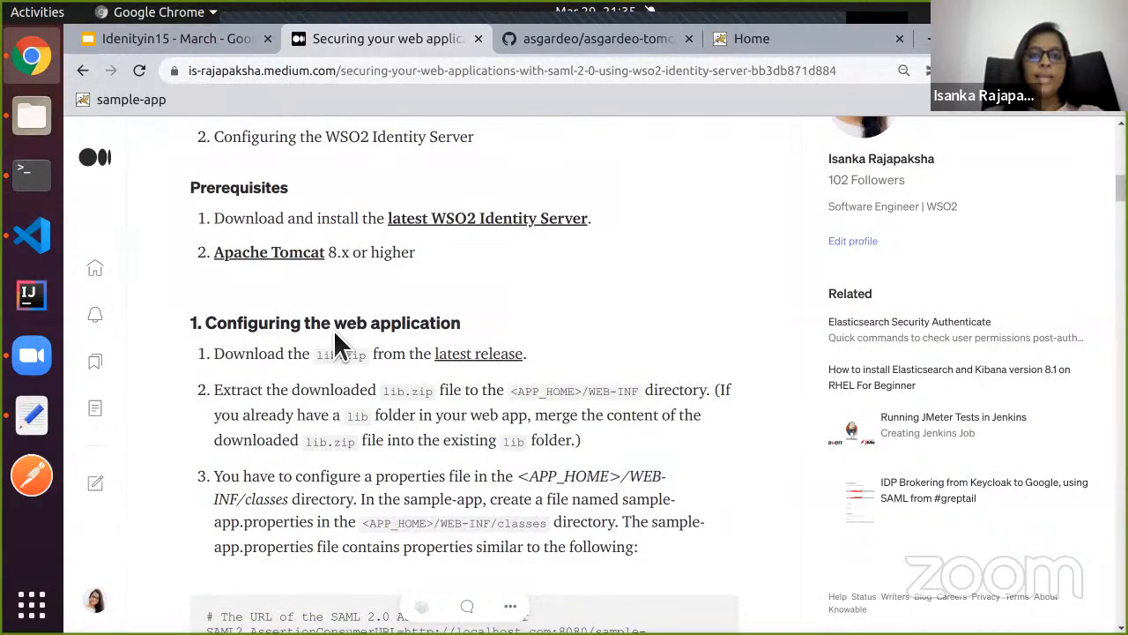
pyautogui.rightClick(482, 224)
pyautogui.press('Escape')
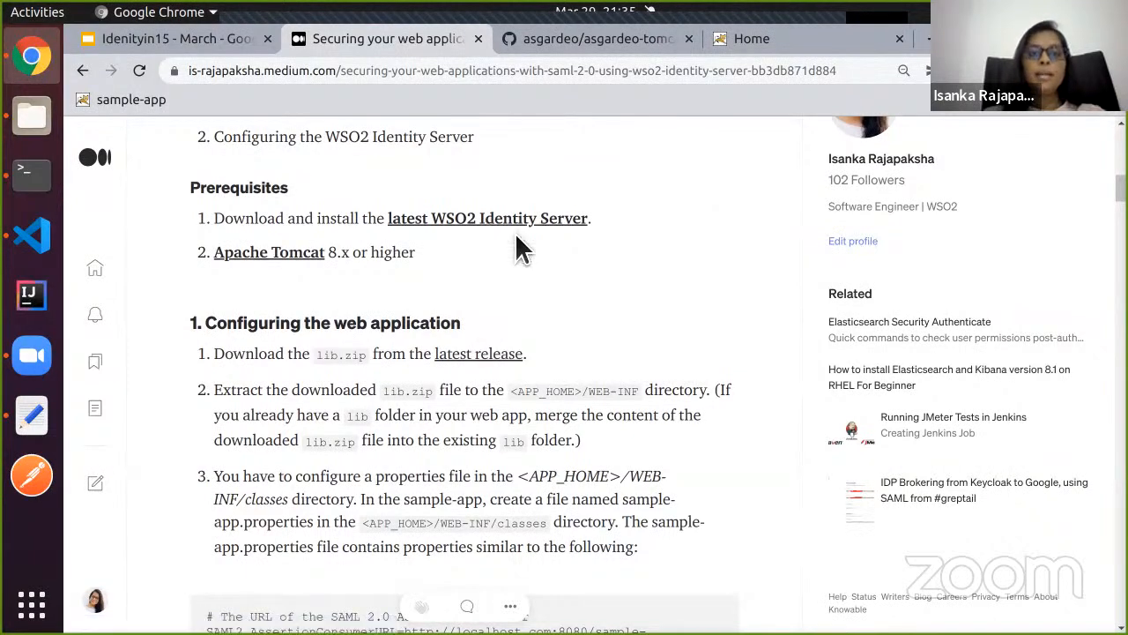
pyautogui.click(516, 48)
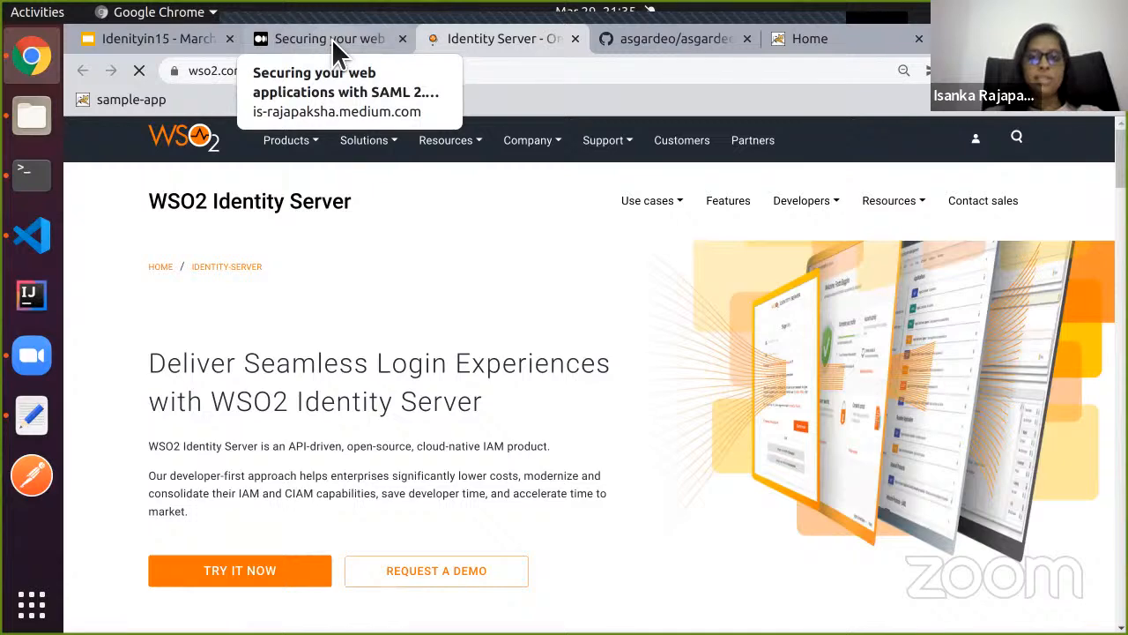
pyautogui.click(333, 39)
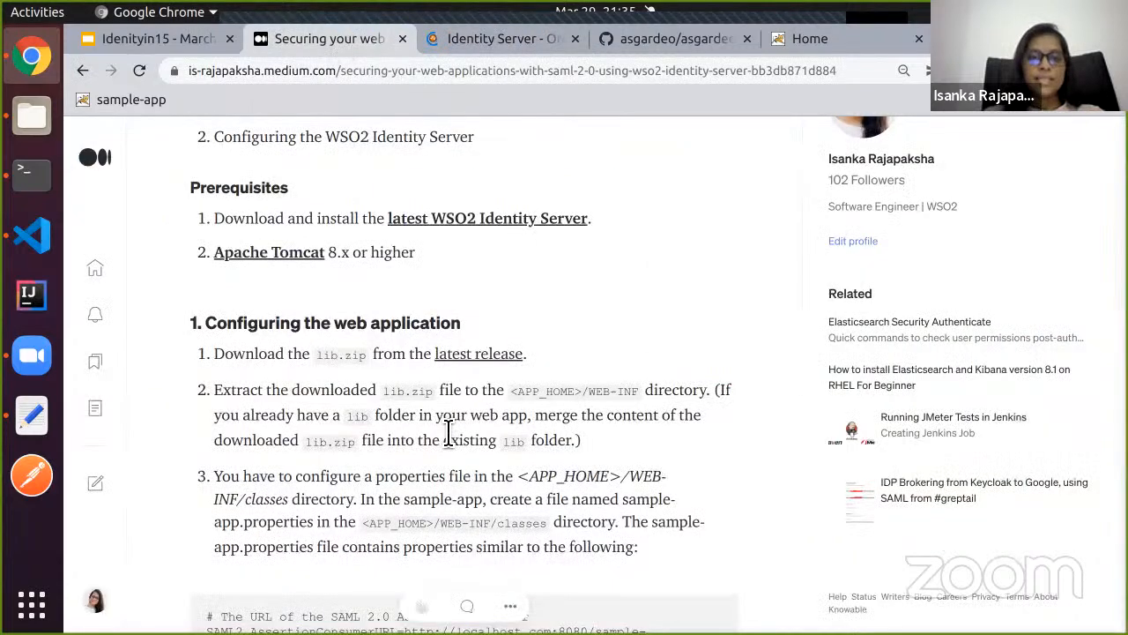
# Read on in the article and expand the sample-app's WEB-INF folder in VS Code.
pyautogui.scroll(-1, 448, 432)
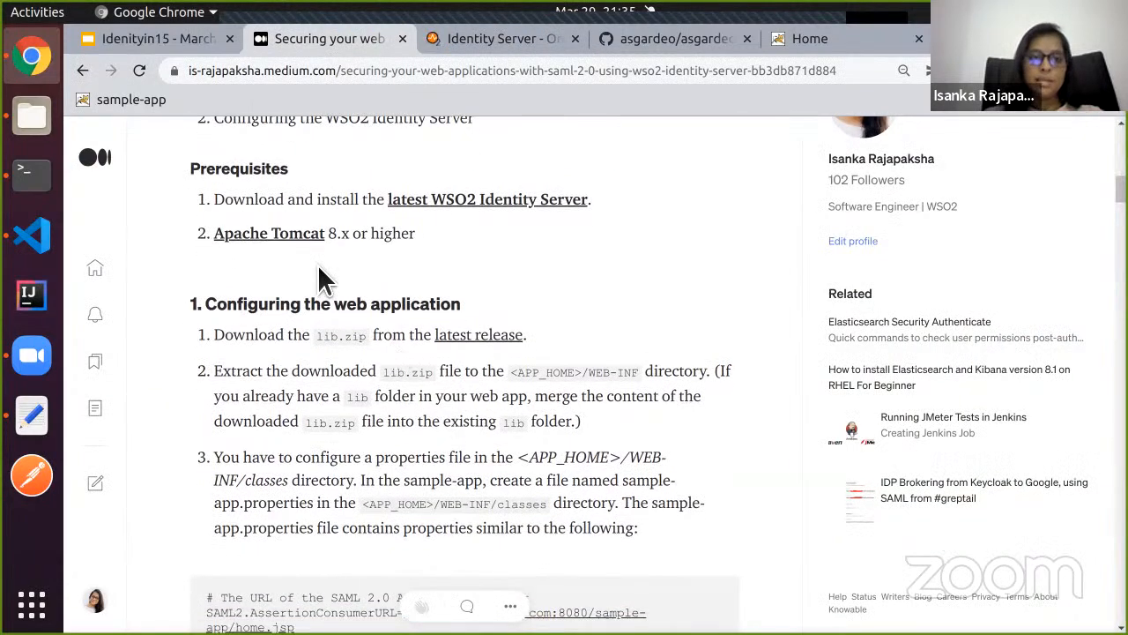
pyautogui.scroll(-3, 317, 264)
pyautogui.scroll(-1, 318, 265)
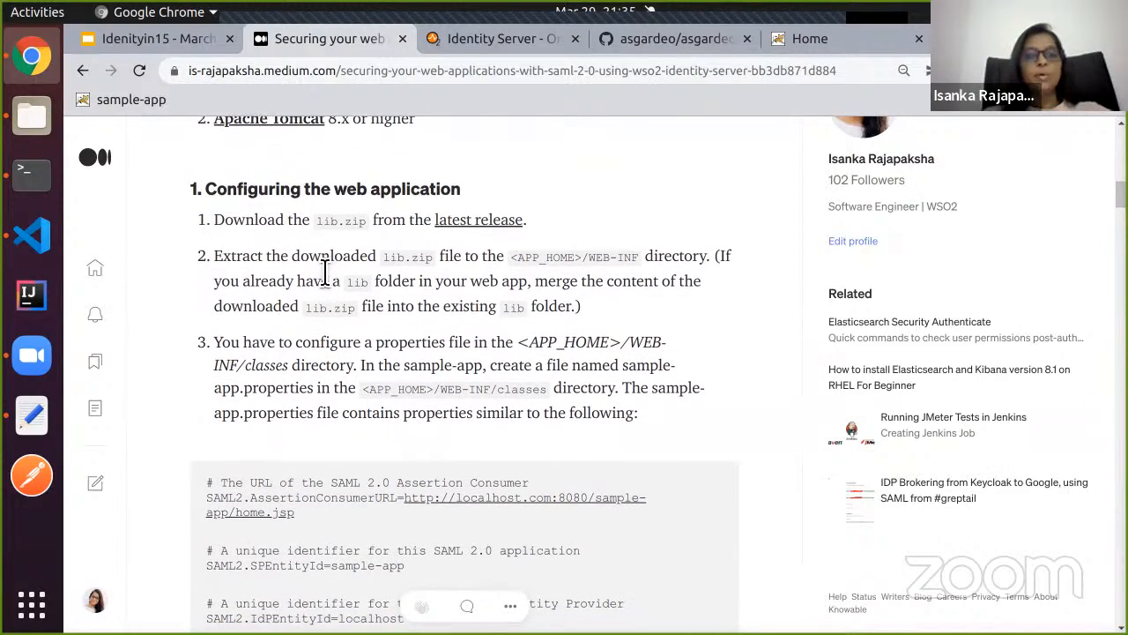
pyautogui.click(40, 243)
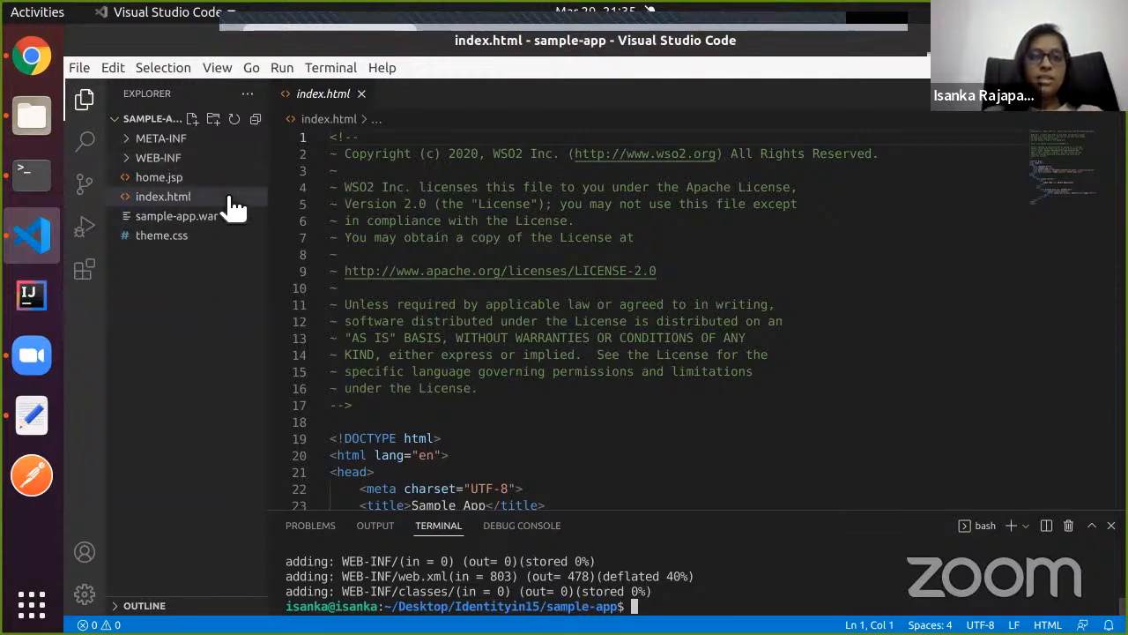
pyautogui.click(151, 158)
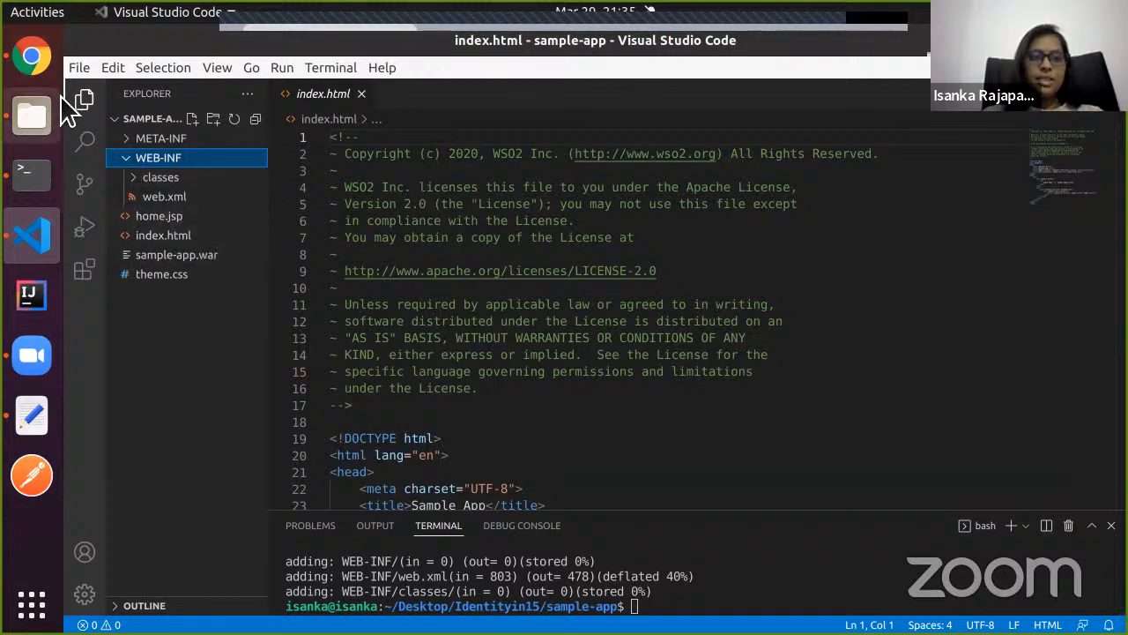
# Back in the article, bring up the context menu for the 'latest release' link.
pyautogui.click(33, 58)
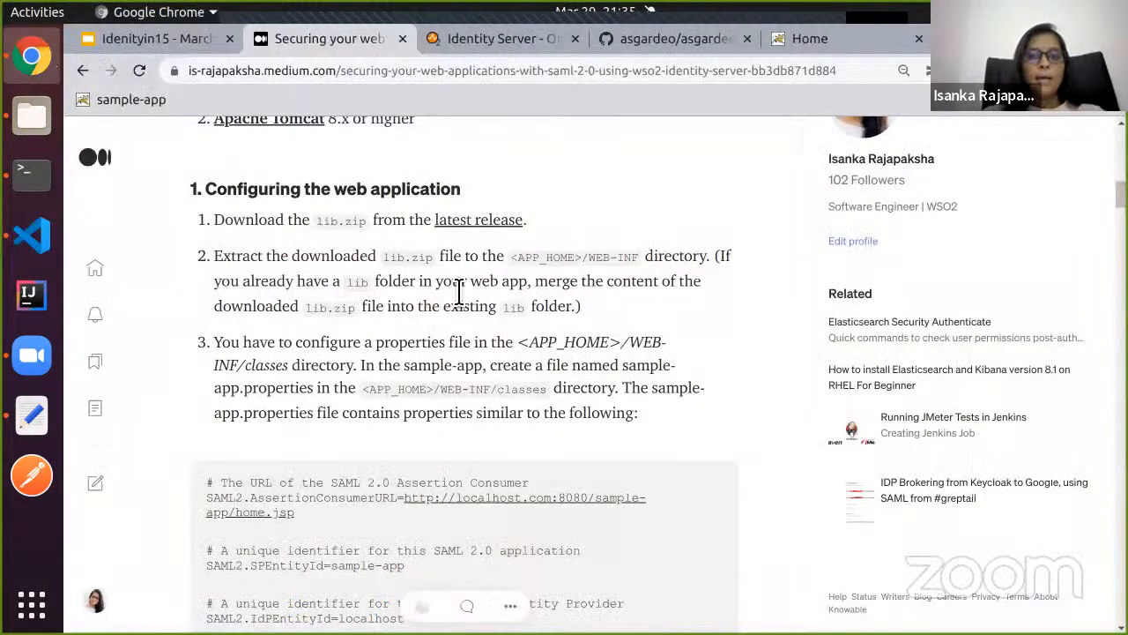
pyautogui.scroll(-1, 458, 290)
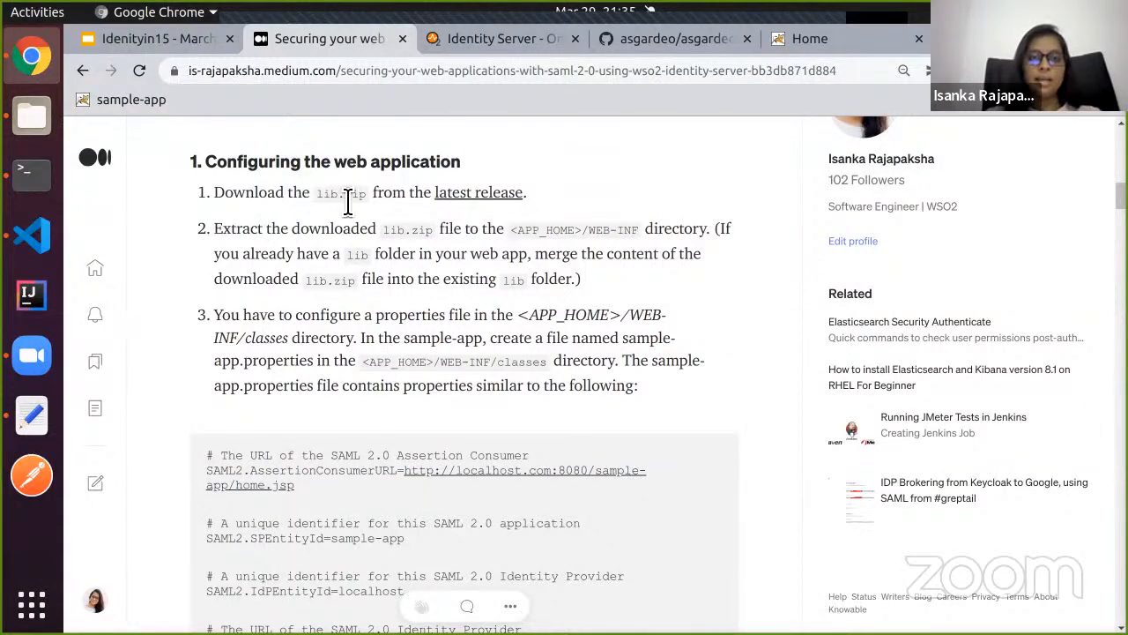
pyautogui.rightClick(473, 196)
# Open the v0.1.41 GitHub release in a new tab, review its lib.zip and sample-app.war assets, then return.
pyautogui.click(497, 210)
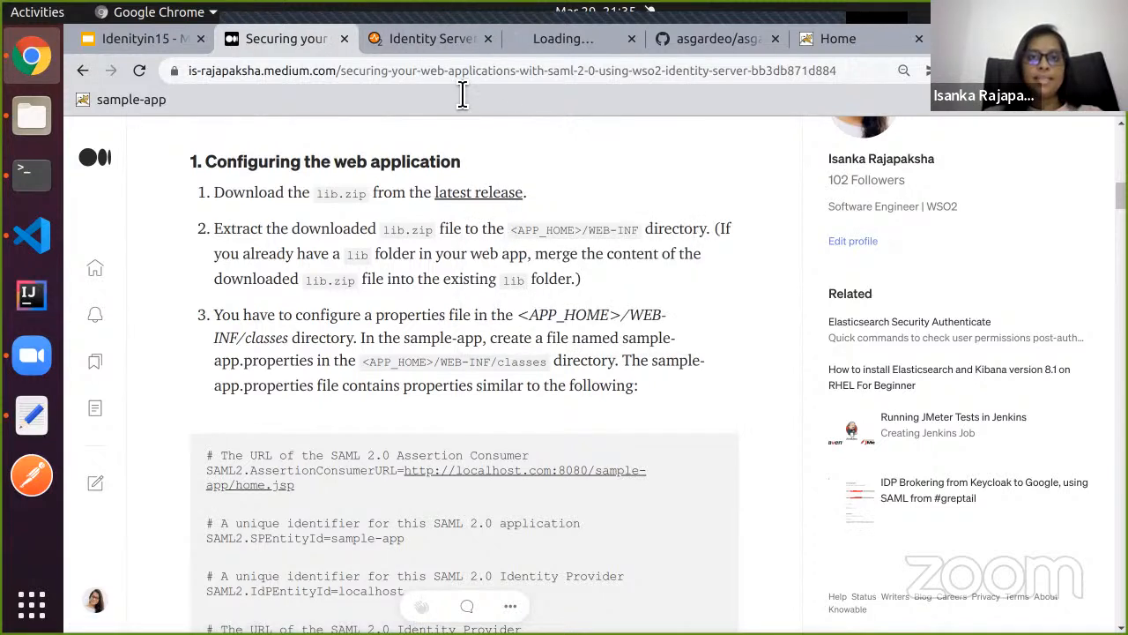
pyautogui.click(552, 42)
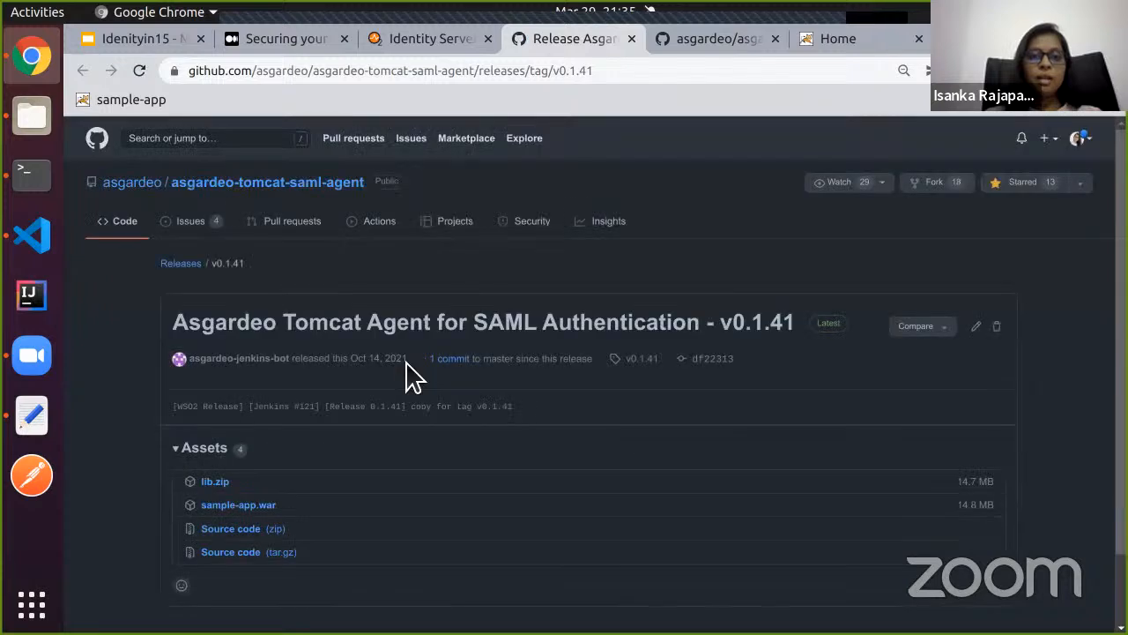
pyautogui.scroll(-2, 410, 375)
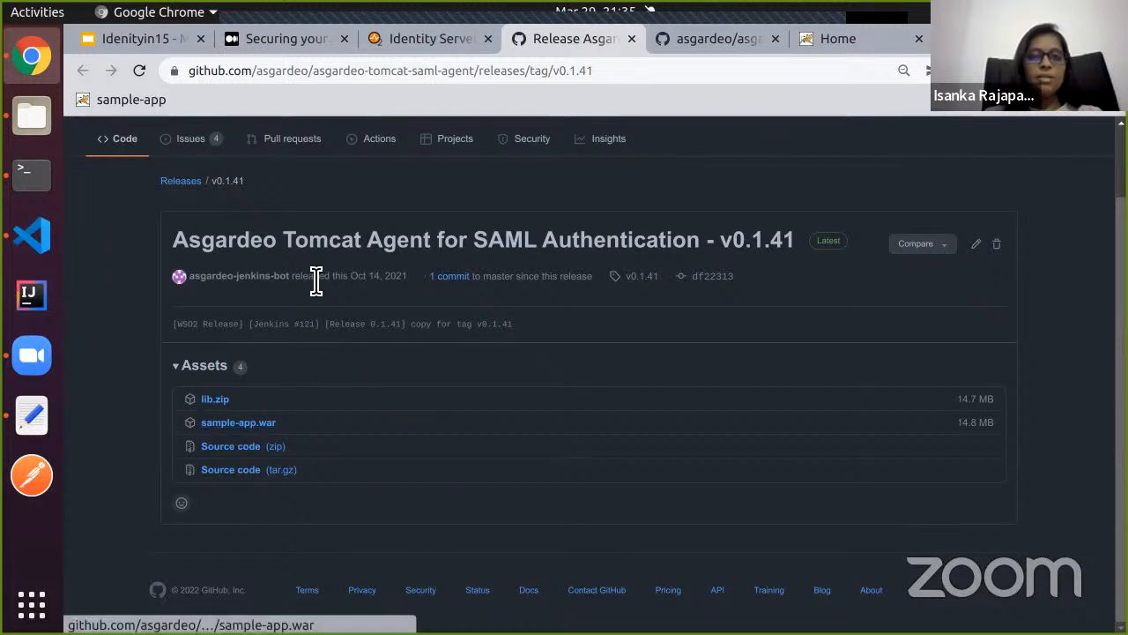
pyautogui.click(301, 38)
pyautogui.scroll(-1, 328, 289)
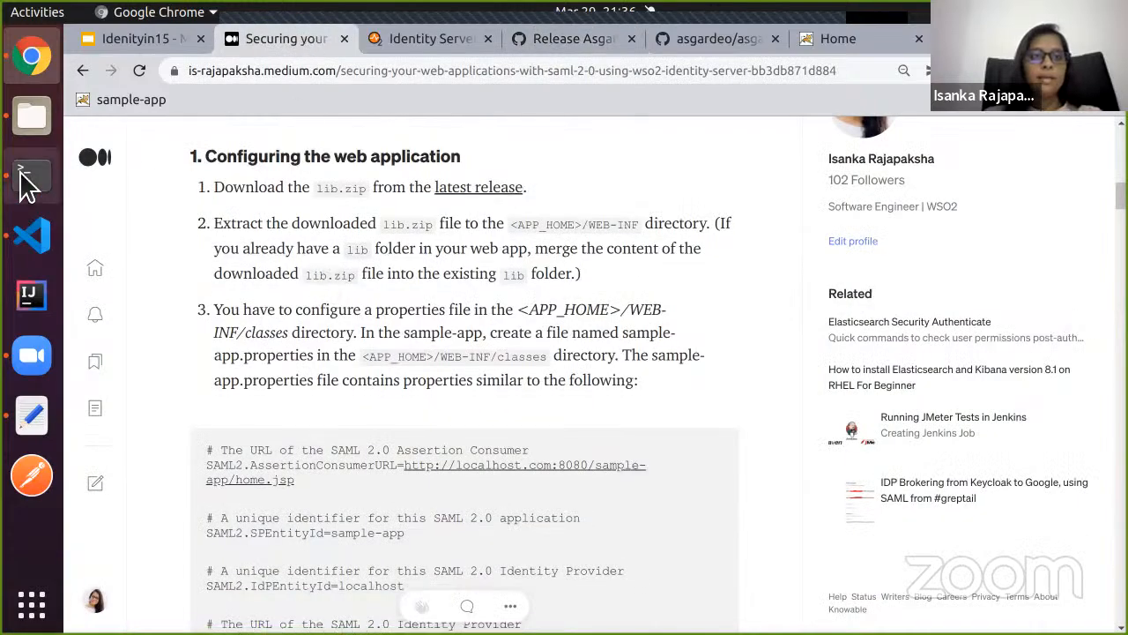
# Paste the extracted lib folder from Identityin15 into sample-app's WEB-INF beside classes and web.xml.
pyautogui.click(30, 125)
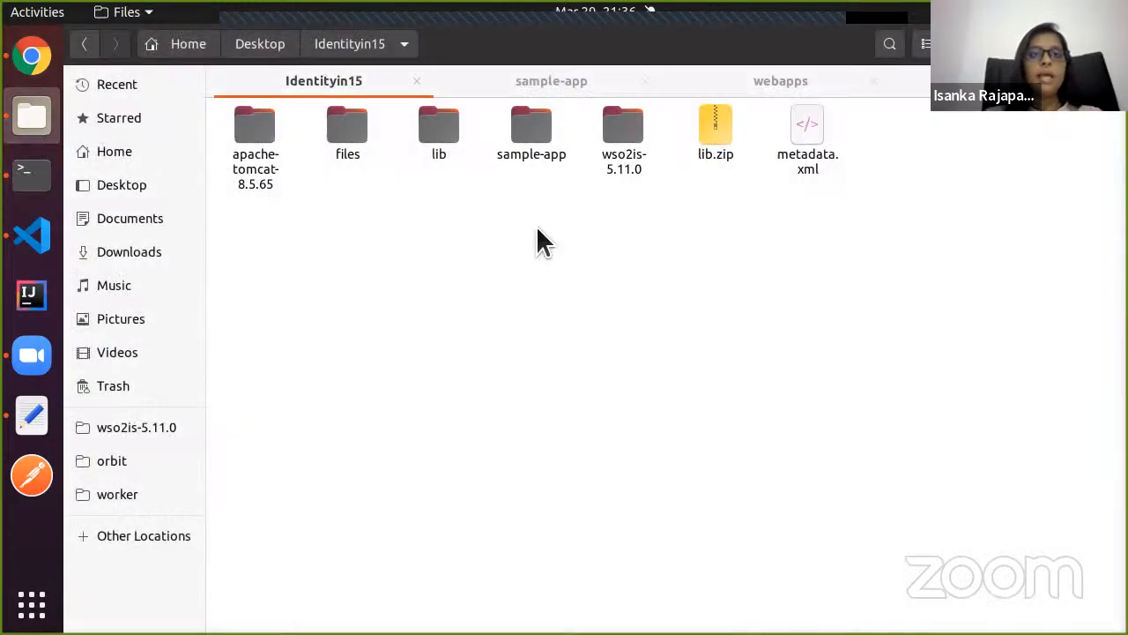
pyautogui.click(443, 144)
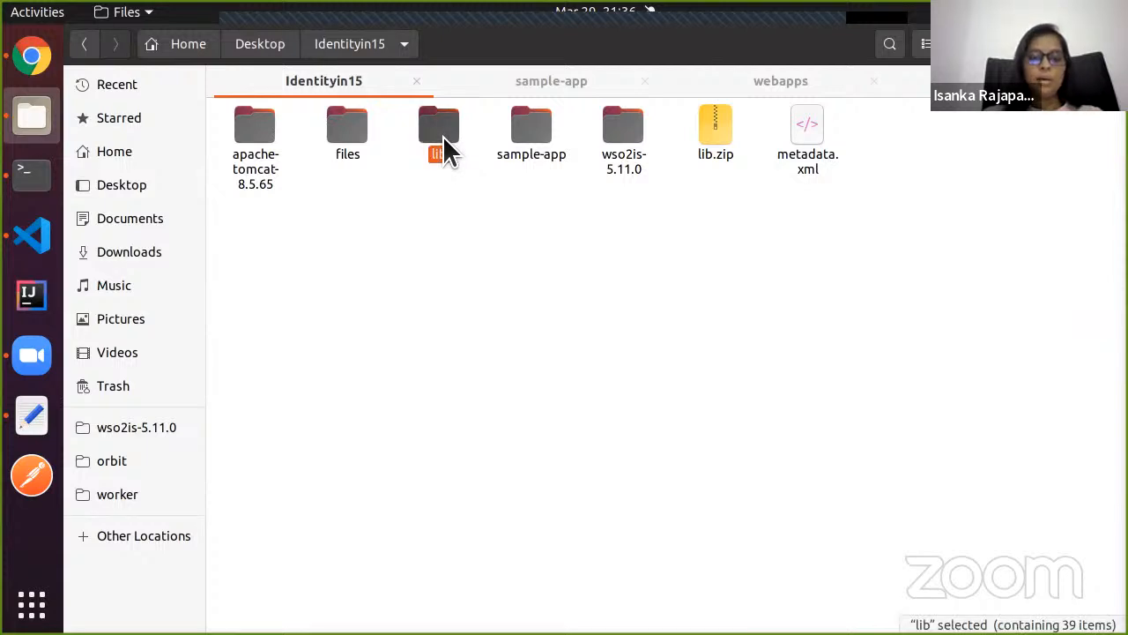
pyautogui.click(529, 85)
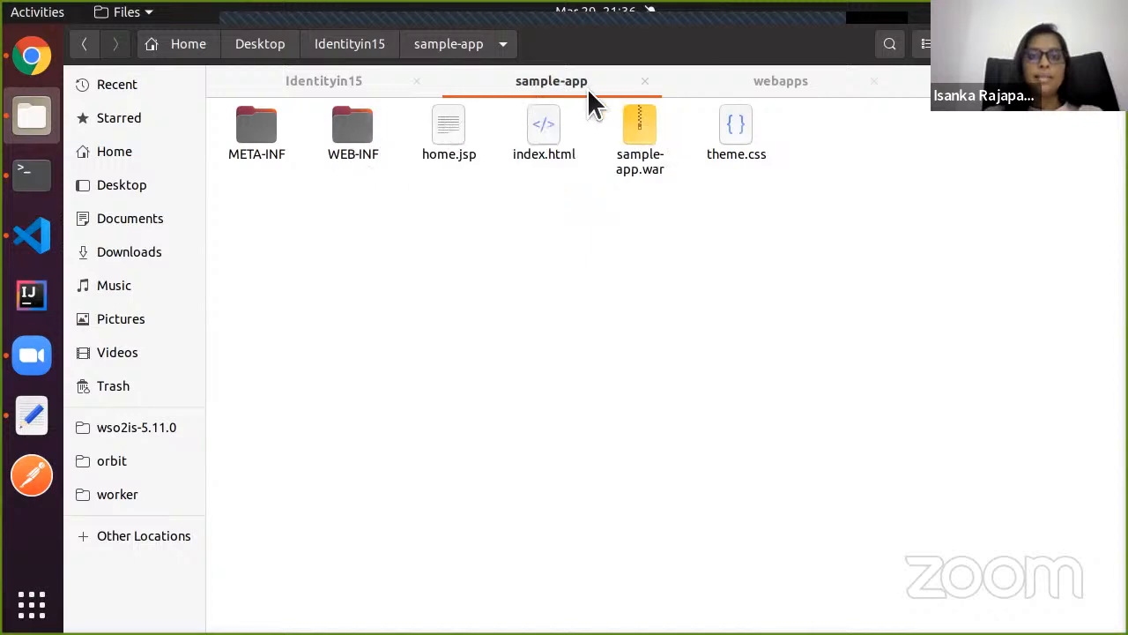
pyautogui.click(351, 150)
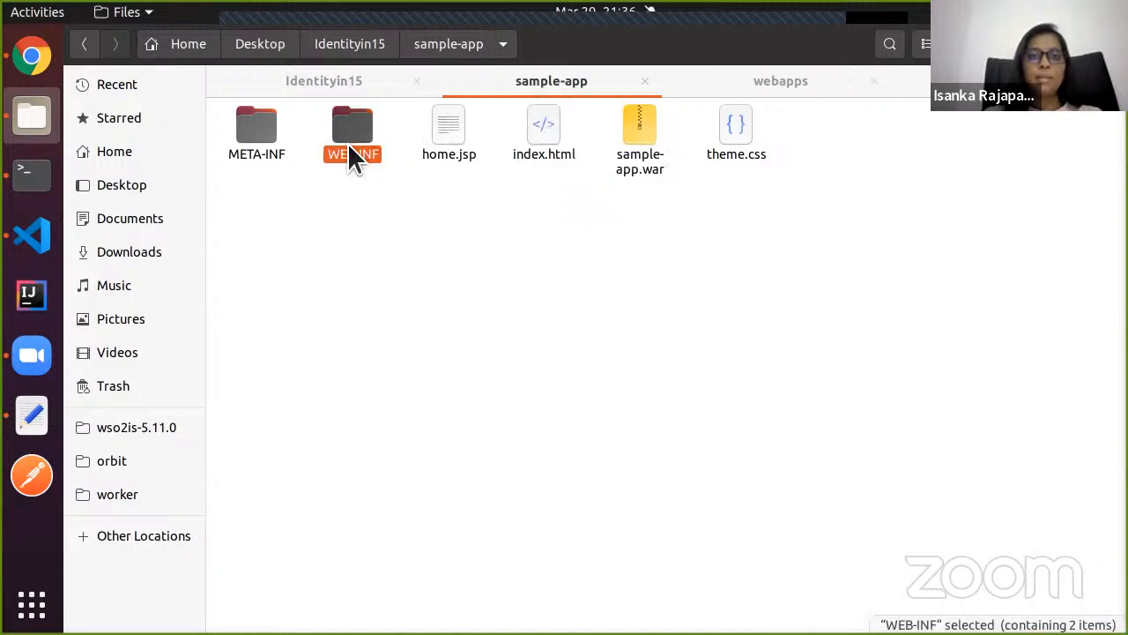
pyautogui.doubleClick(351, 152)
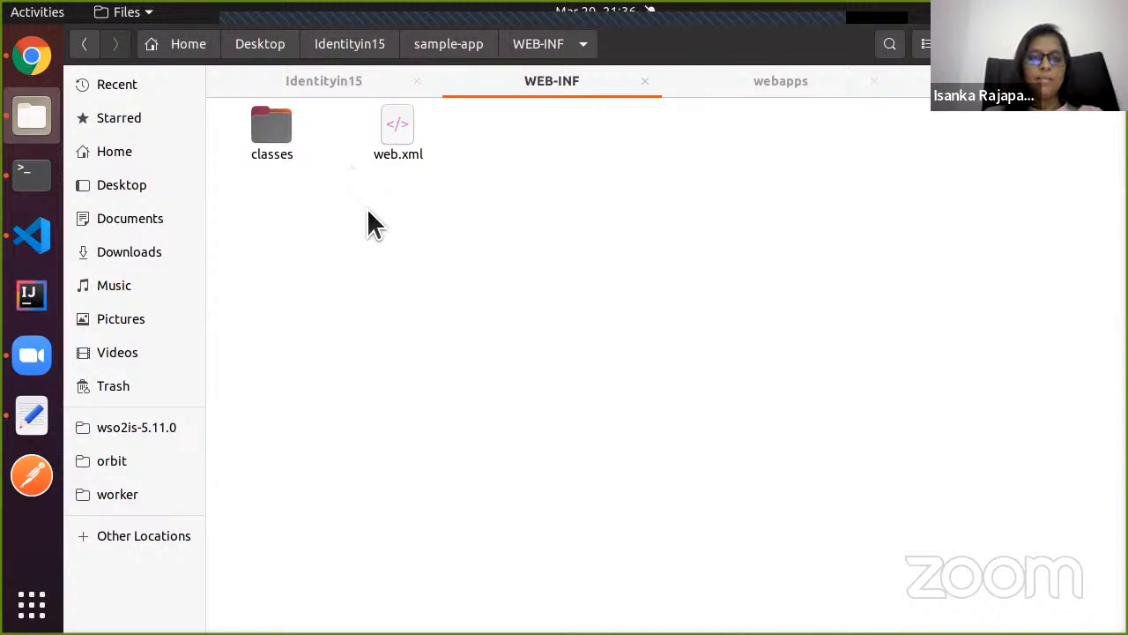
pyautogui.hotkey('ctrl', 'v')
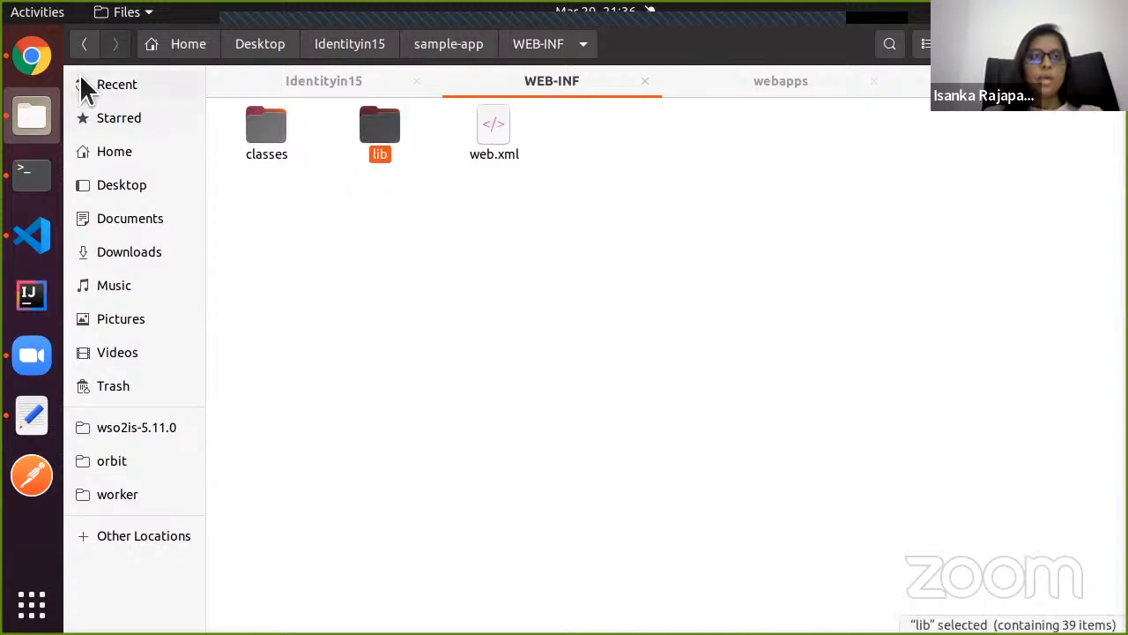
pyautogui.click(31, 58)
# Scroll the Medium guide down to step 3's sample-app.properties template.
pyautogui.scroll(-2, 404, 289)
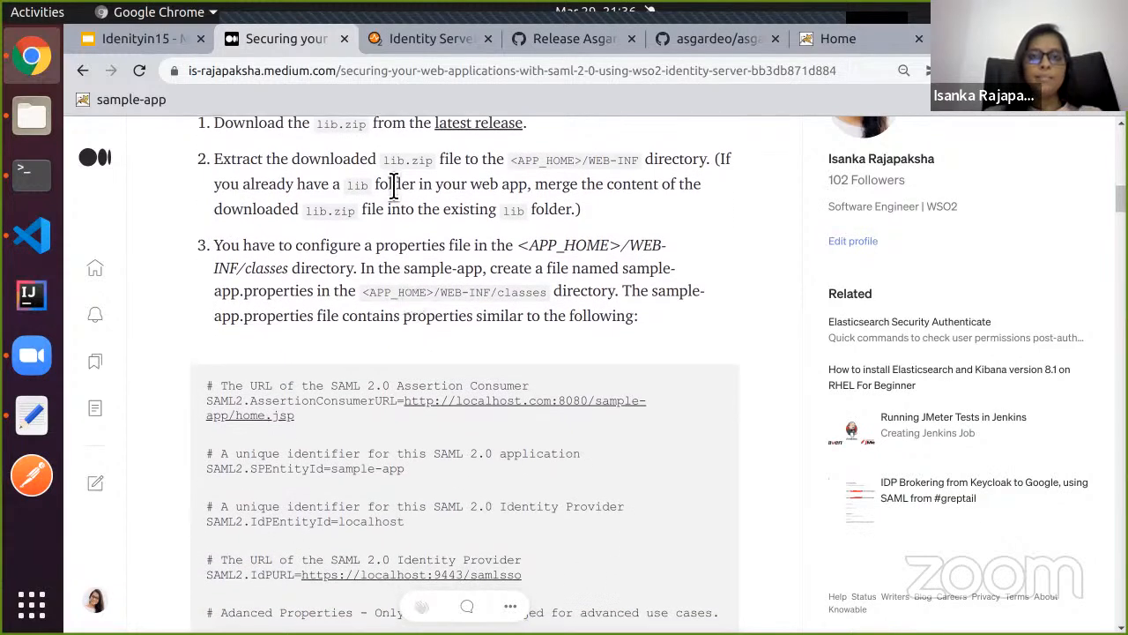
pyautogui.scroll(-1, 393, 184)
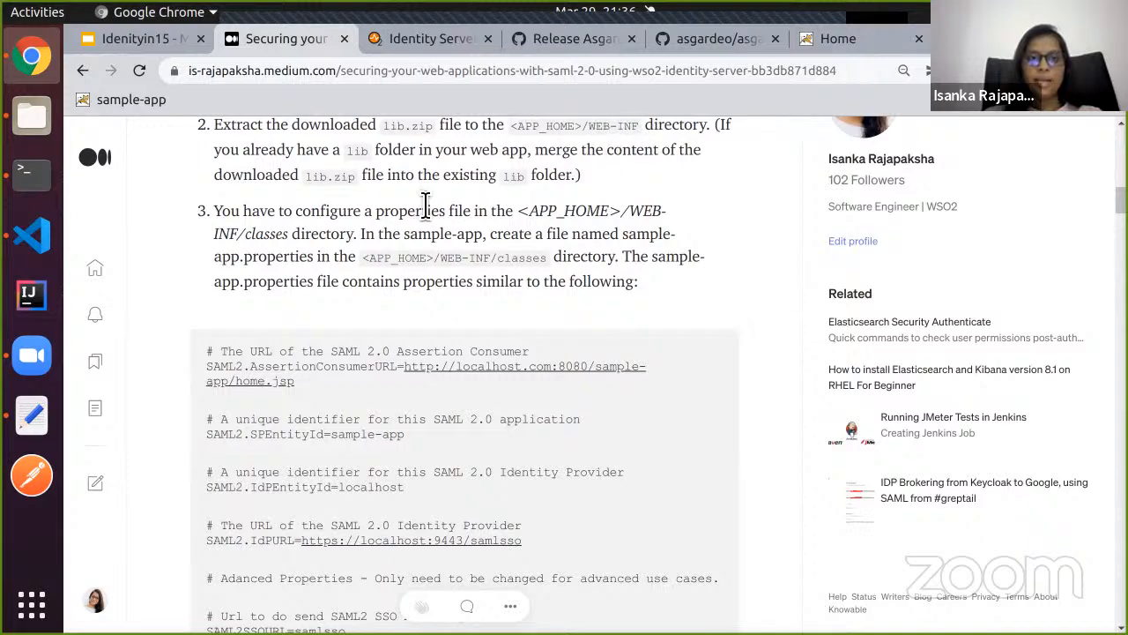
pyautogui.scroll(-2, 396, 226)
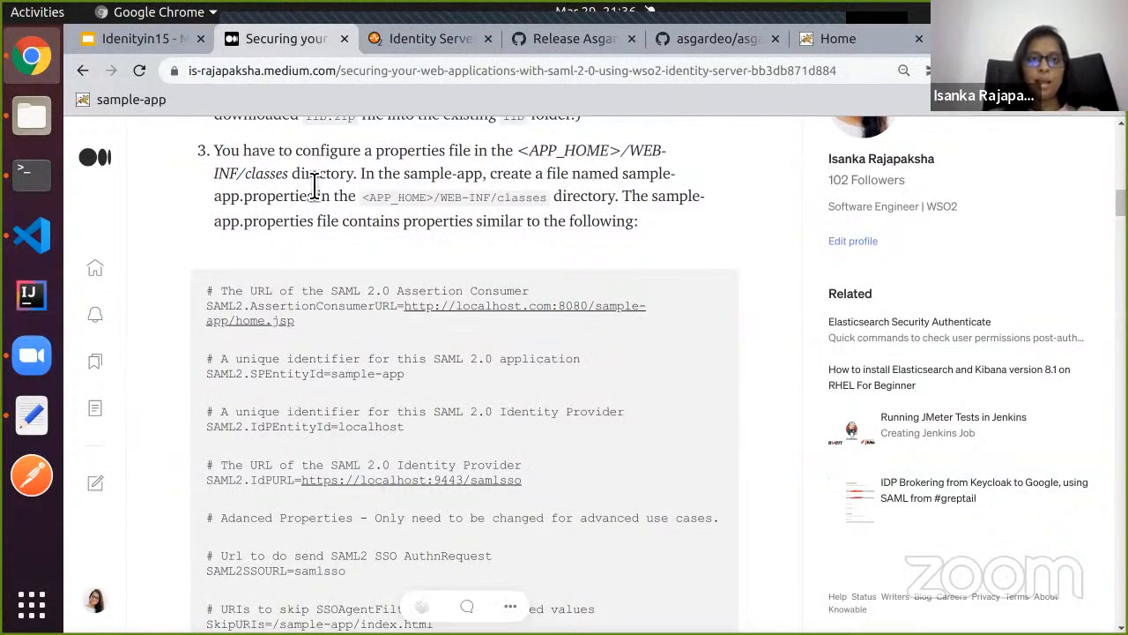
pyautogui.scroll(-1, 322, 181)
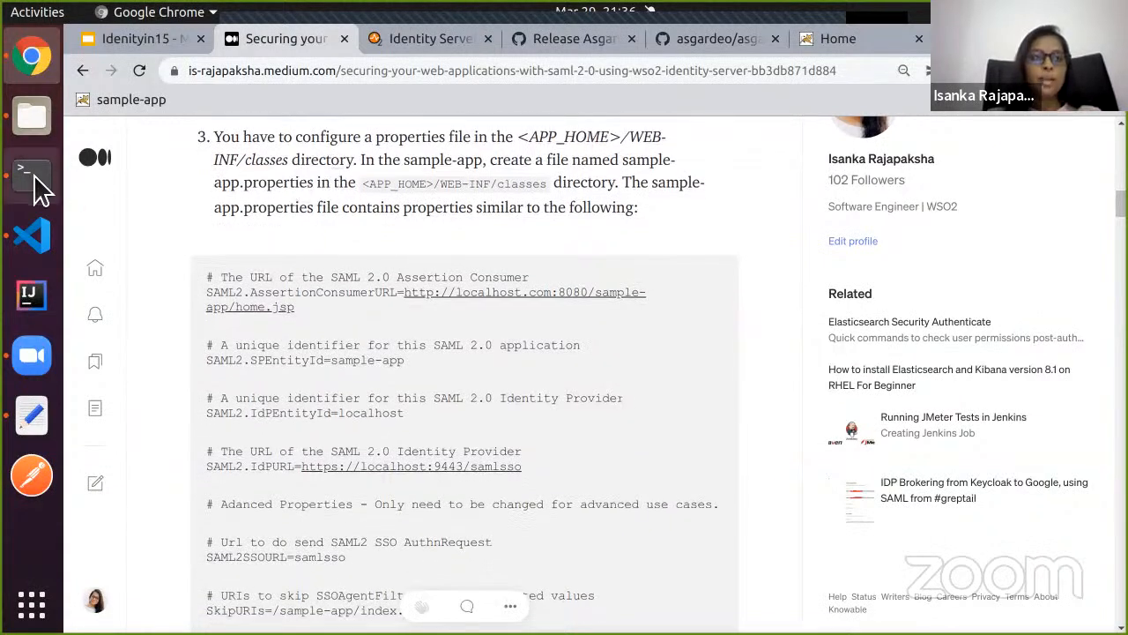
# Add a new file named sample-app.properties under WEB-INF/classes in the VS Code explorer.
pyautogui.click(35, 238)
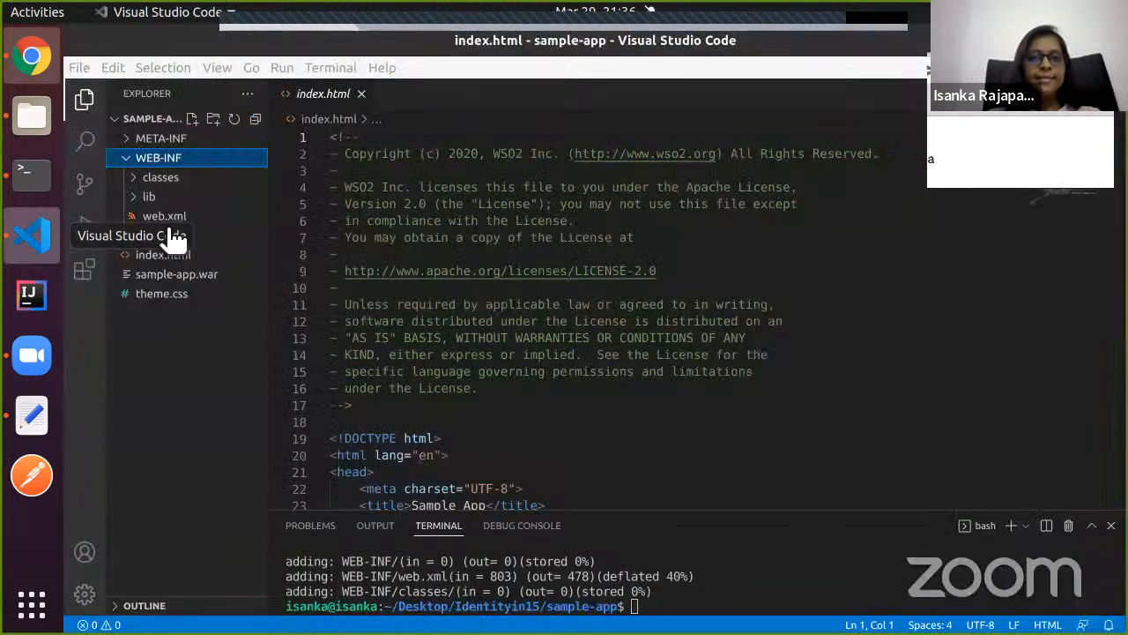
pyautogui.click(150, 181)
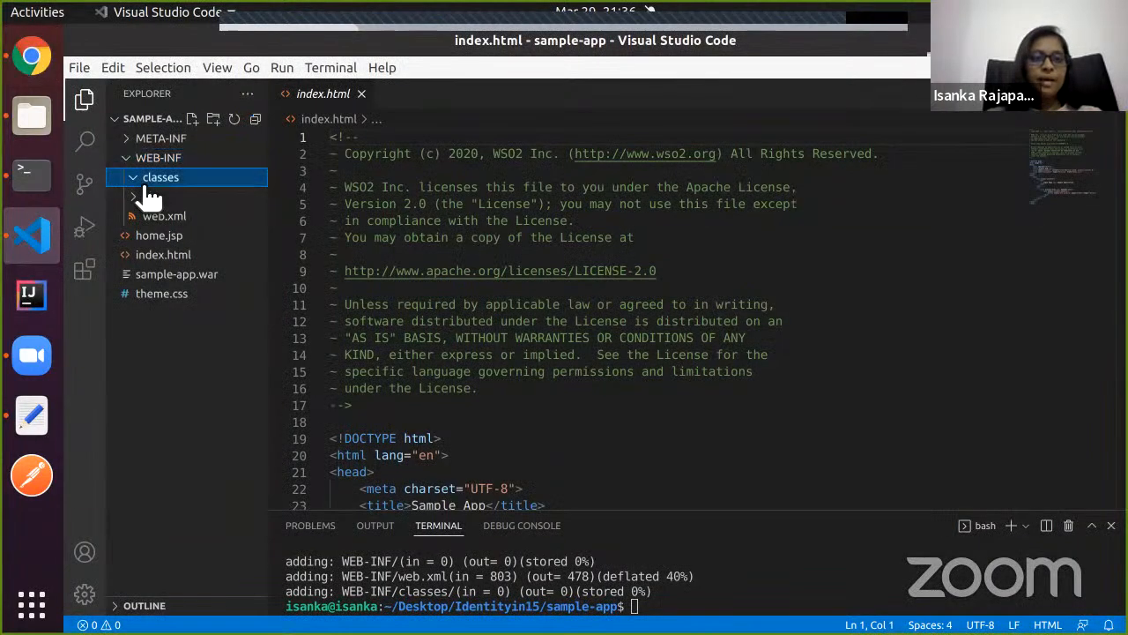
pyautogui.rightClick(163, 186)
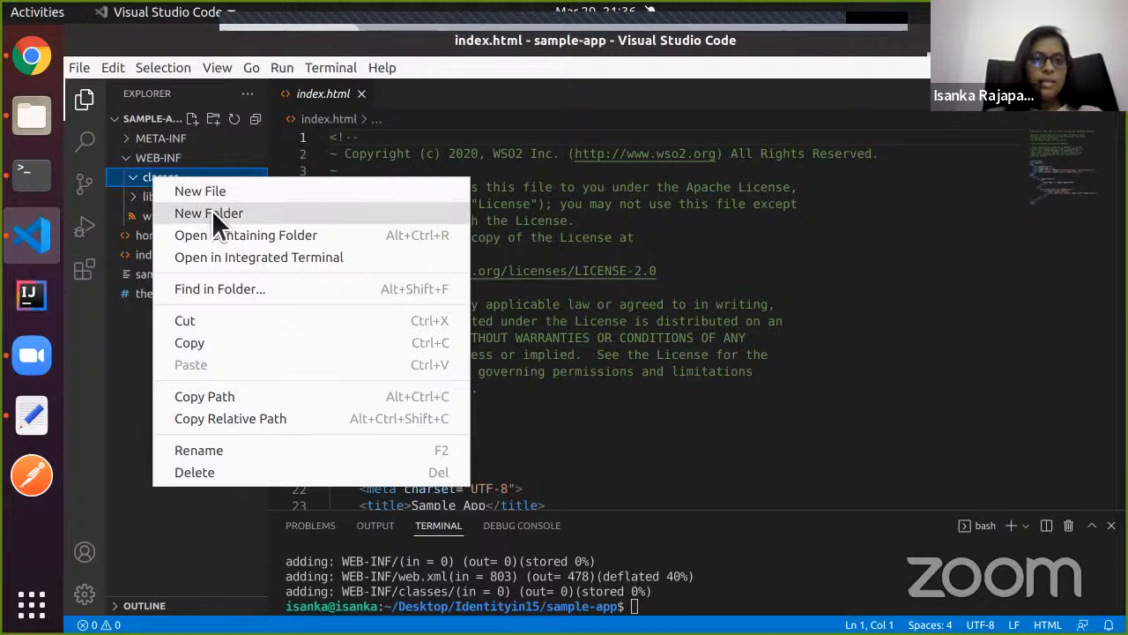
pyautogui.click(228, 194)
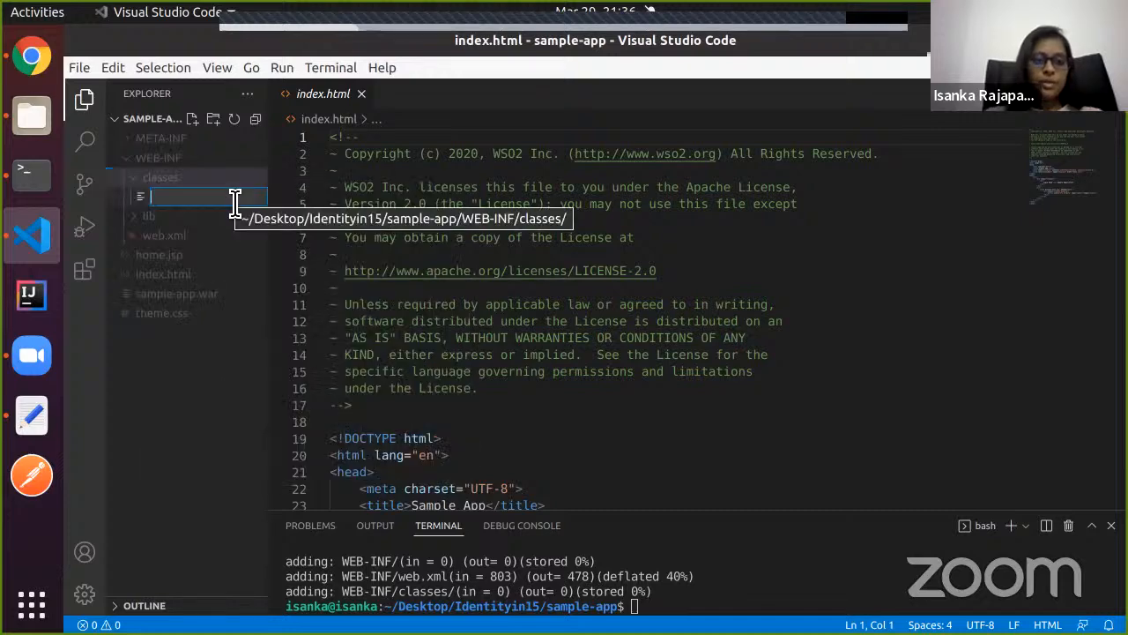
pyautogui.write('sample')
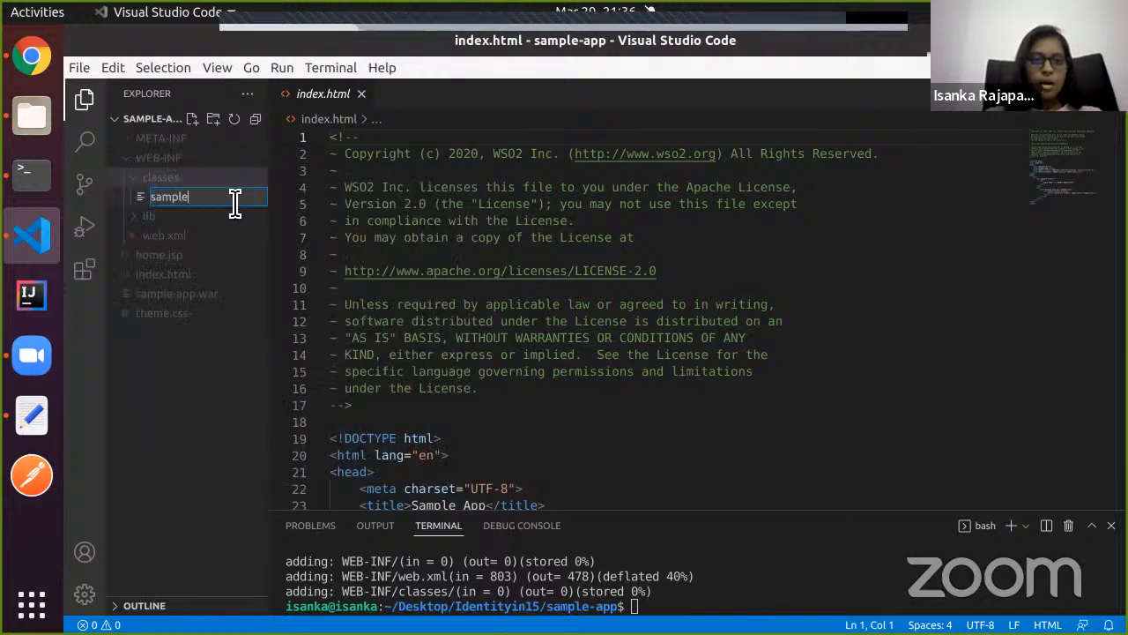
pyautogui.write('-app.')
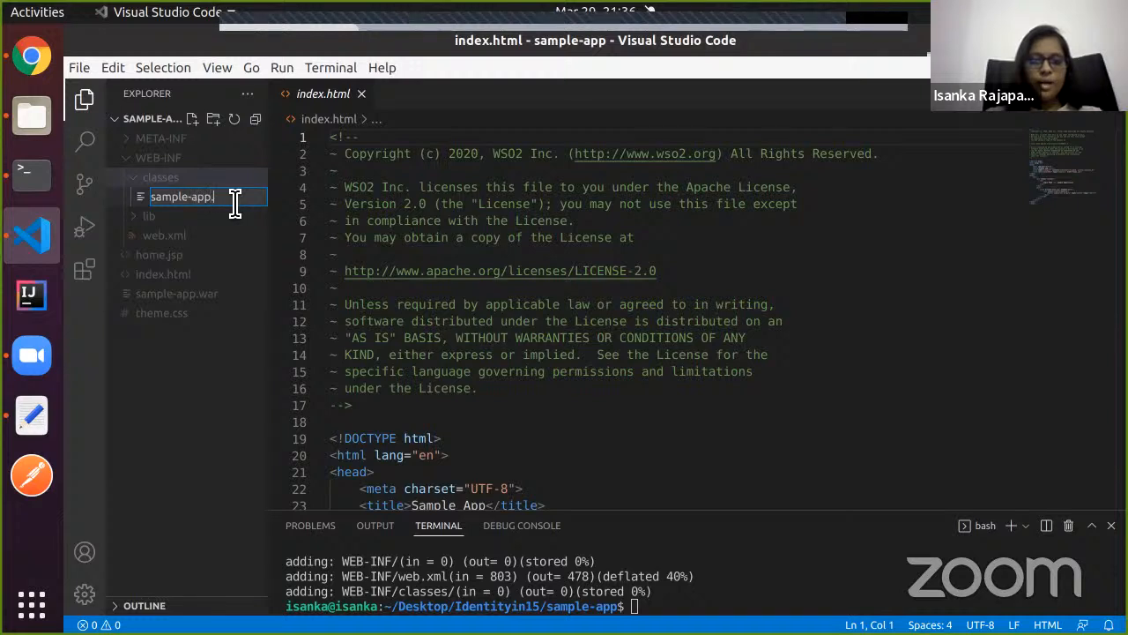
pyautogui.write('properties')
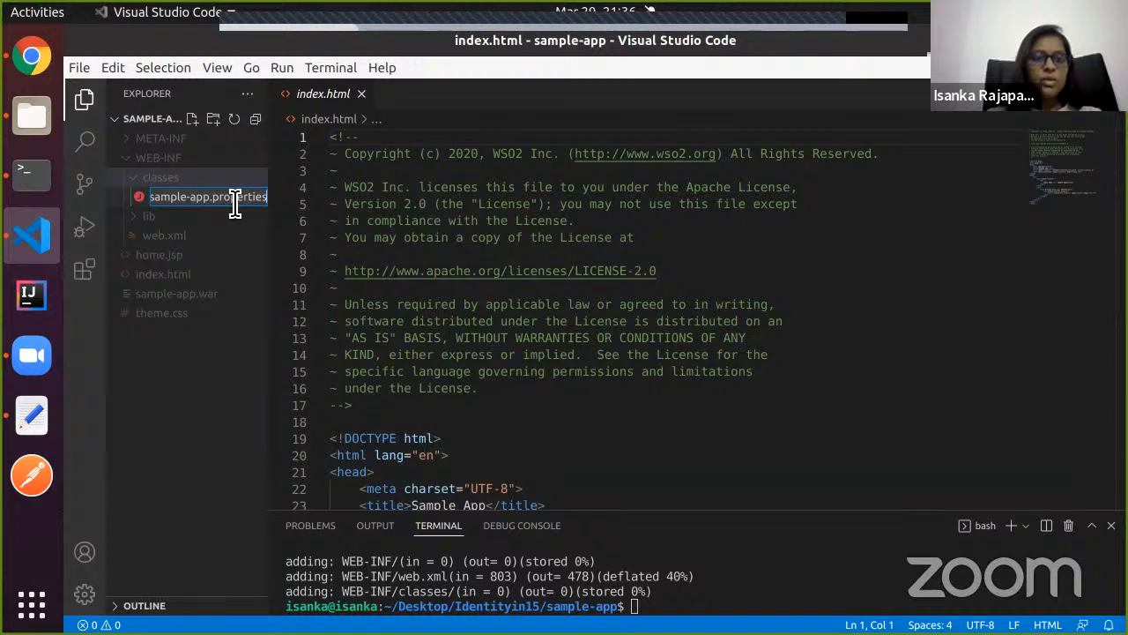
pyautogui.press('Return')
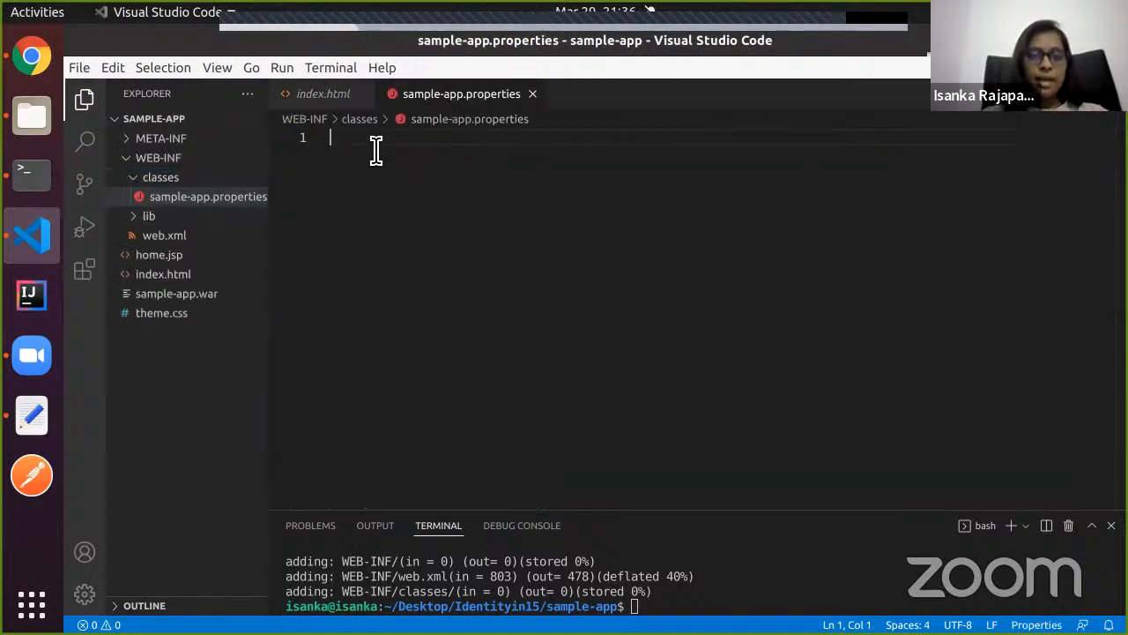
# Review step 3's properties code block in the article, then bring up the prepared sample-app.properties in Text Editor.
pyautogui.click(37, 66)
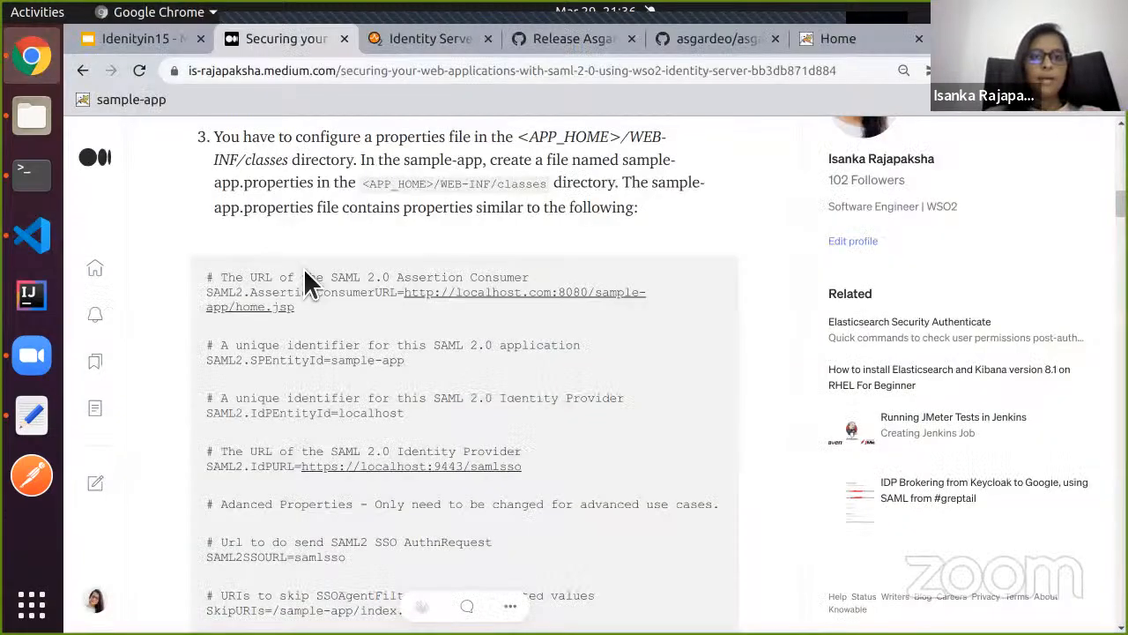
pyautogui.scroll(-1, 306, 273)
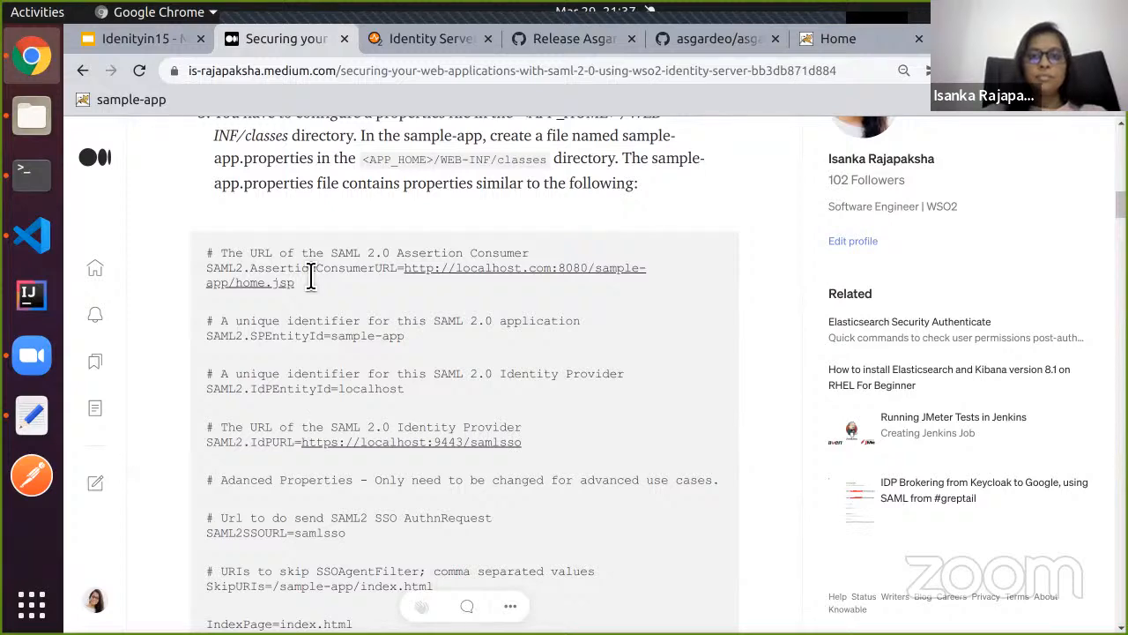
pyautogui.scroll(1, 309, 280)
pyautogui.scroll(-1, 309, 282)
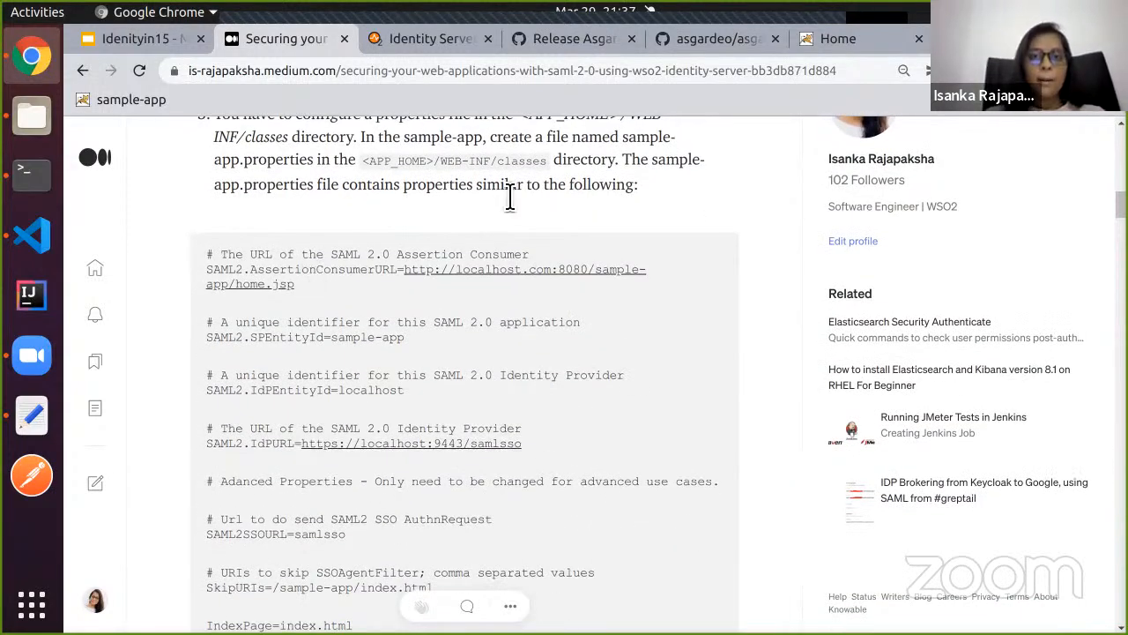
pyautogui.scroll(1, 509, 195)
pyautogui.scroll(1, 396, 284)
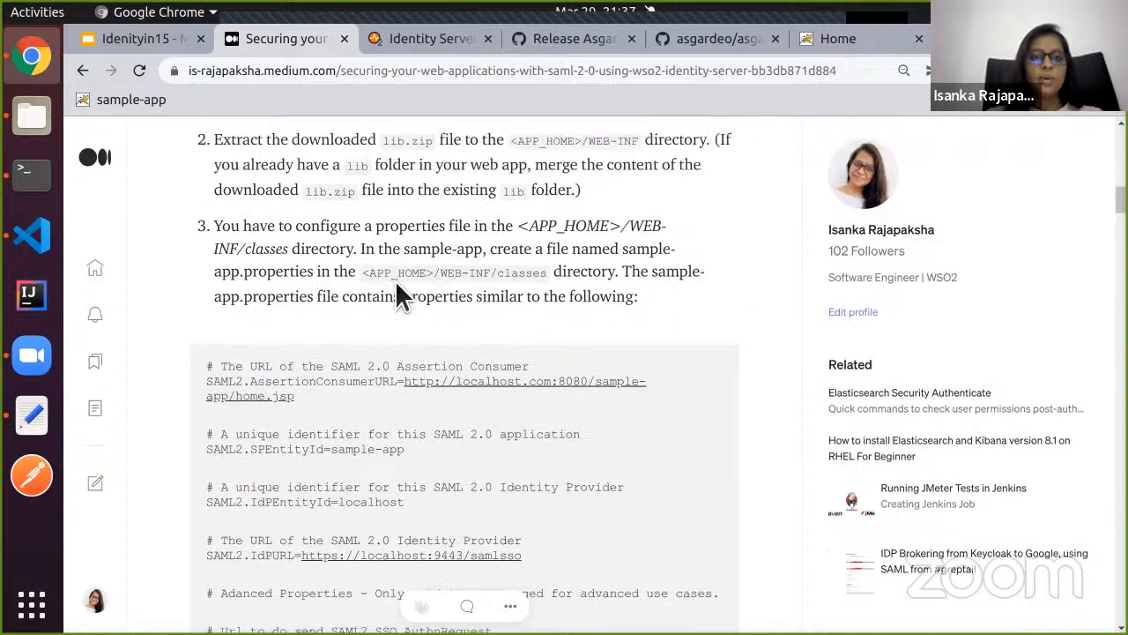
pyautogui.scroll(-1, 395, 283)
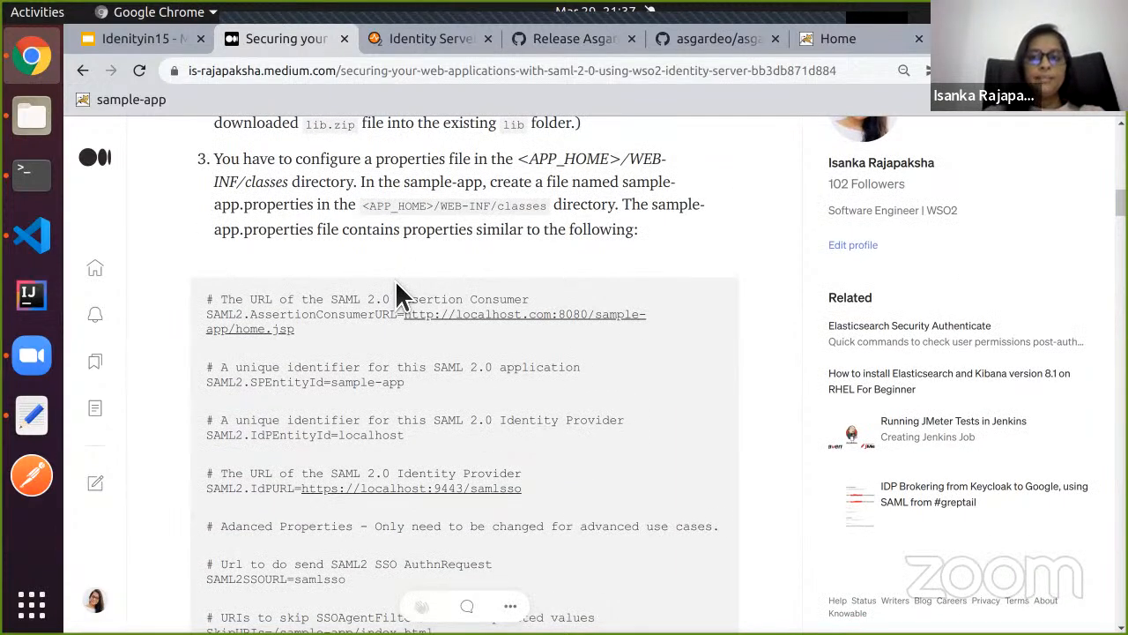
pyautogui.click(35, 423)
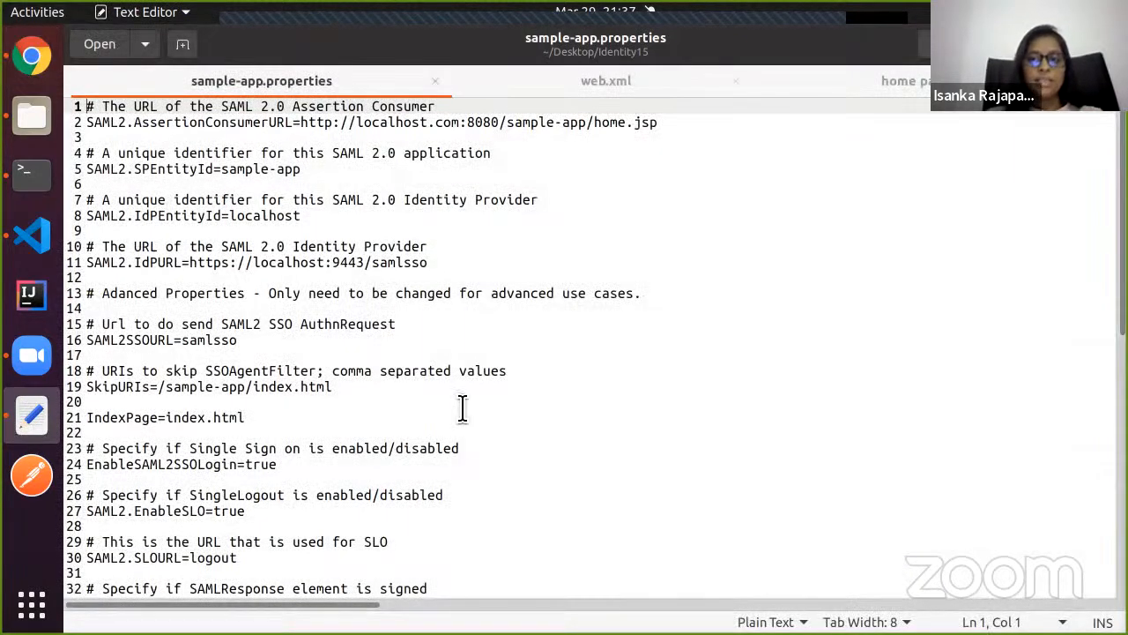
# Copy the prepared 60-line SAML2 configuration into the empty sample-app.properties in VS Code.
pyautogui.click(425, 422)
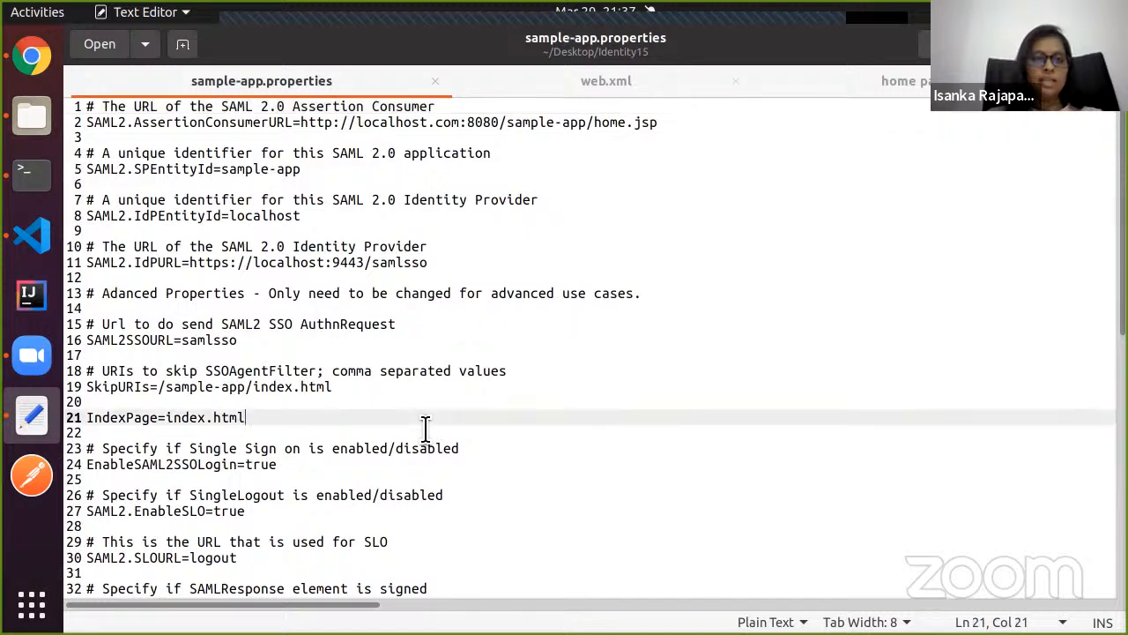
pyautogui.hotkey('ctrl', 'a')
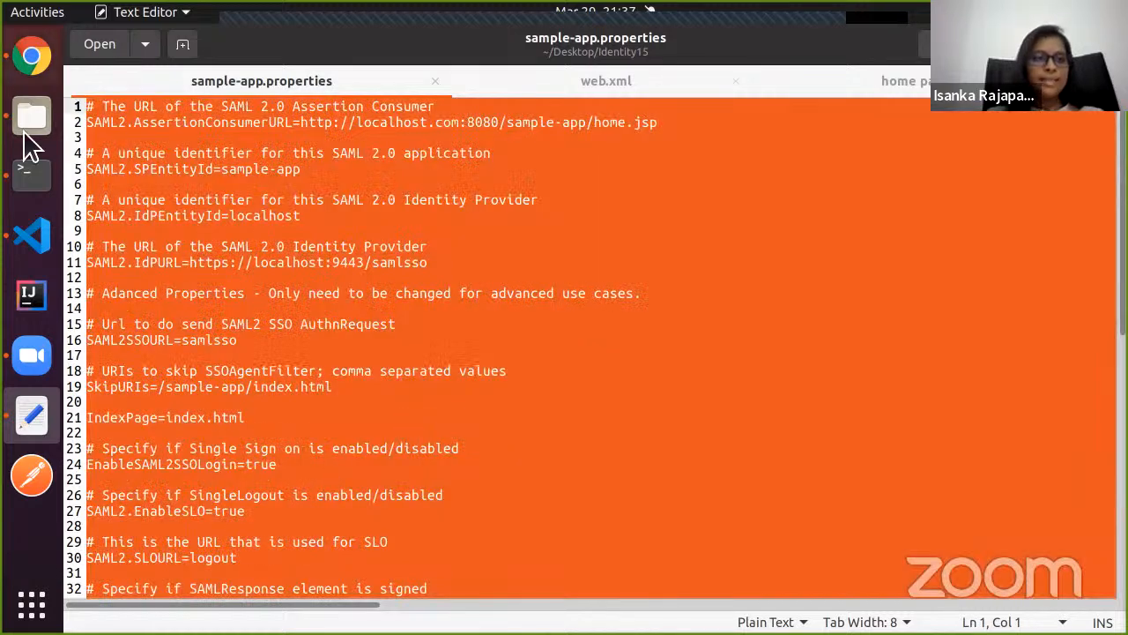
pyautogui.click(37, 233)
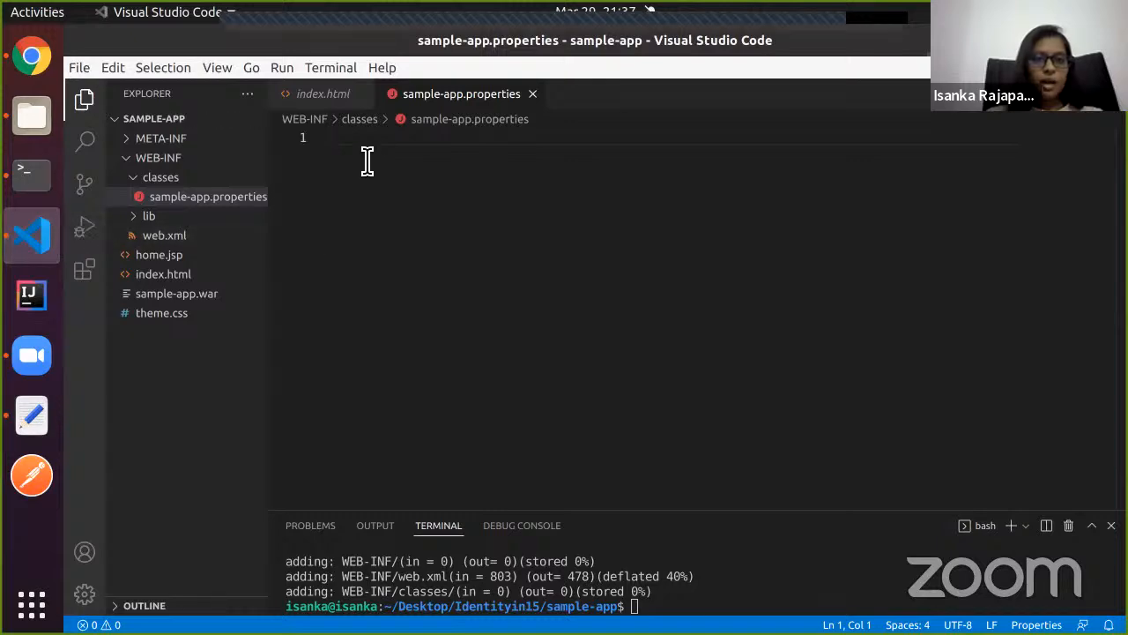
pyautogui.hotkey('ctrl', 'v')
pyautogui.scroll(10, 420, 244)
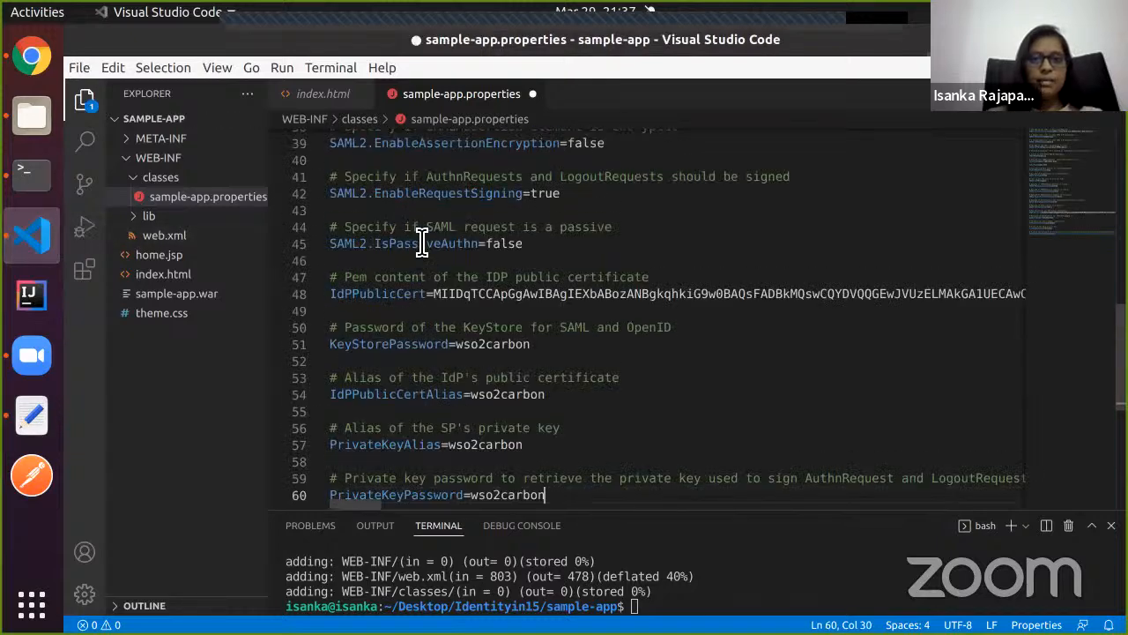
pyautogui.scroll(1, 422, 243)
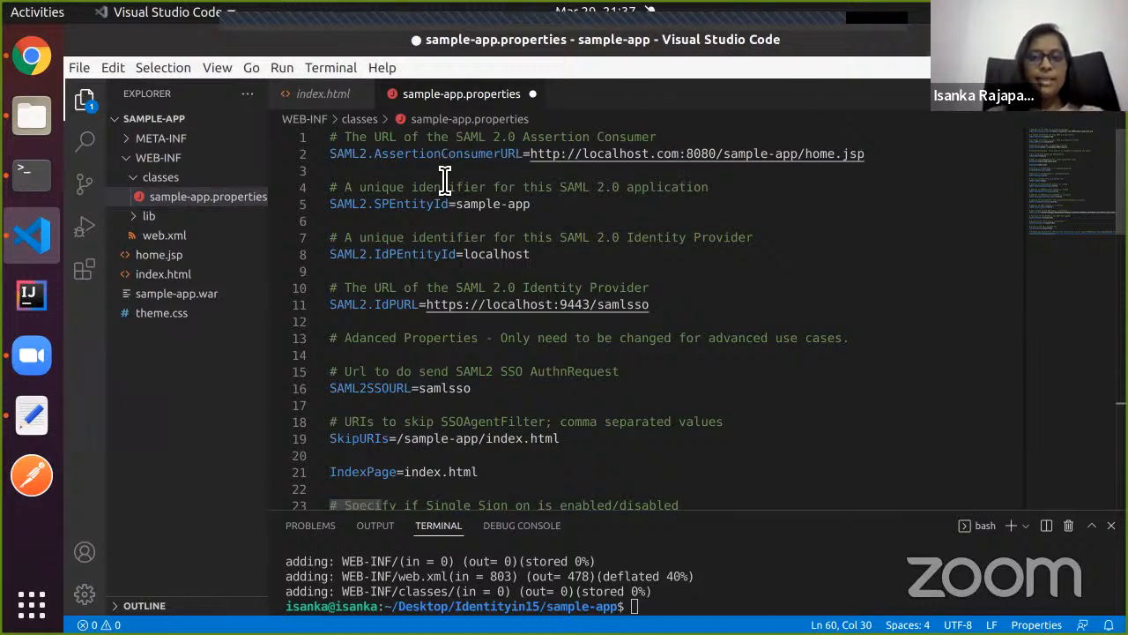
pyautogui.click(430, 205)
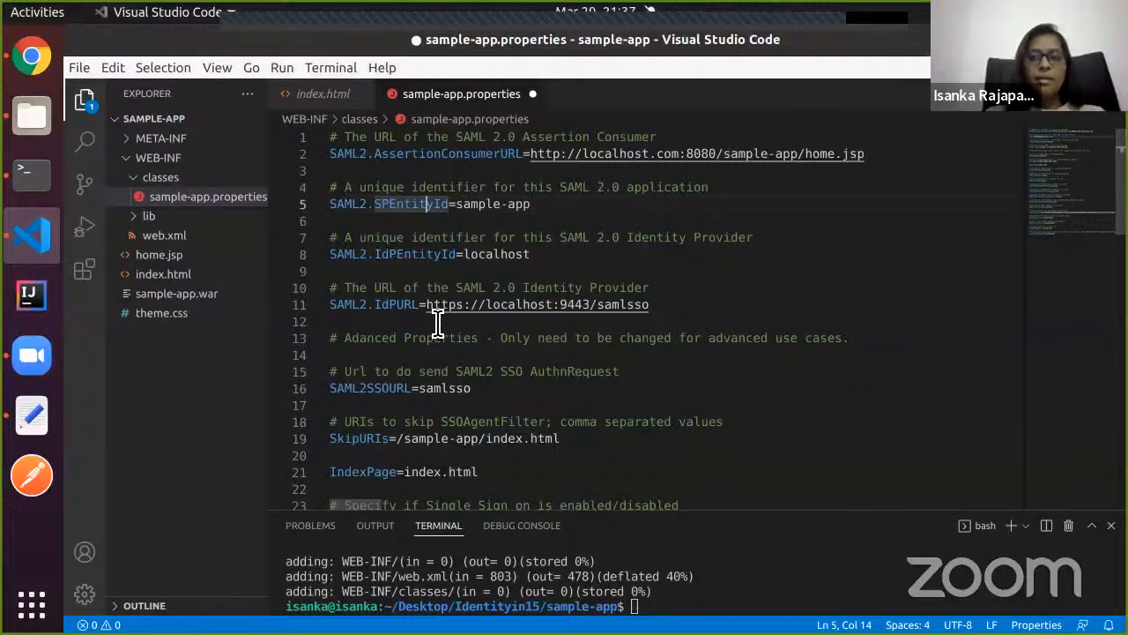
pyautogui.scroll(-1, 388, 430)
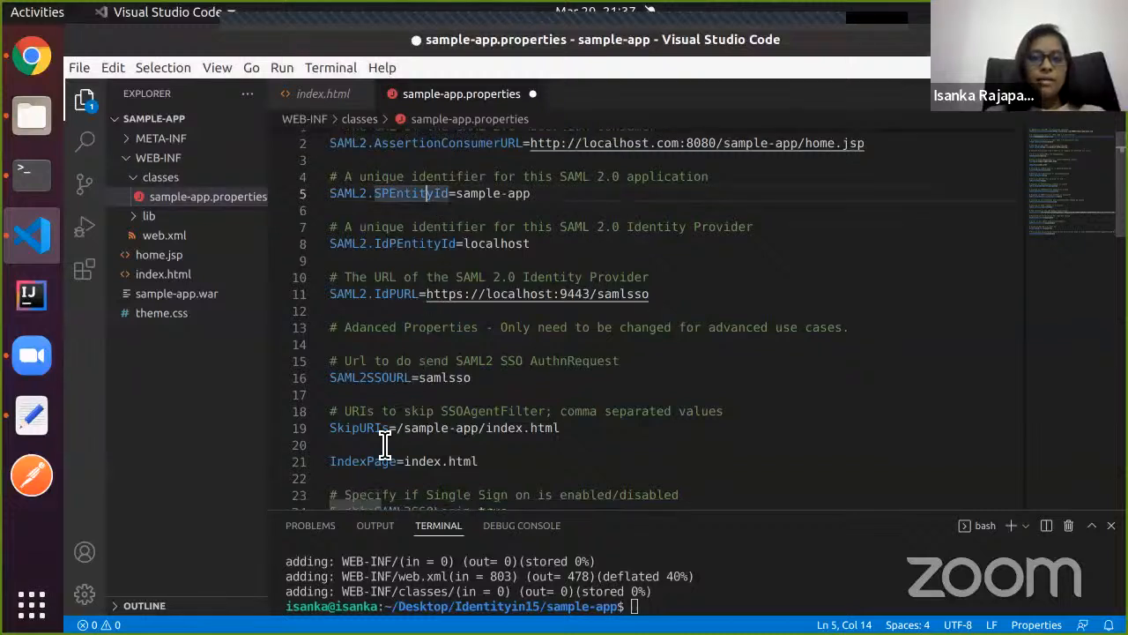
pyautogui.scroll(1, 701, 151)
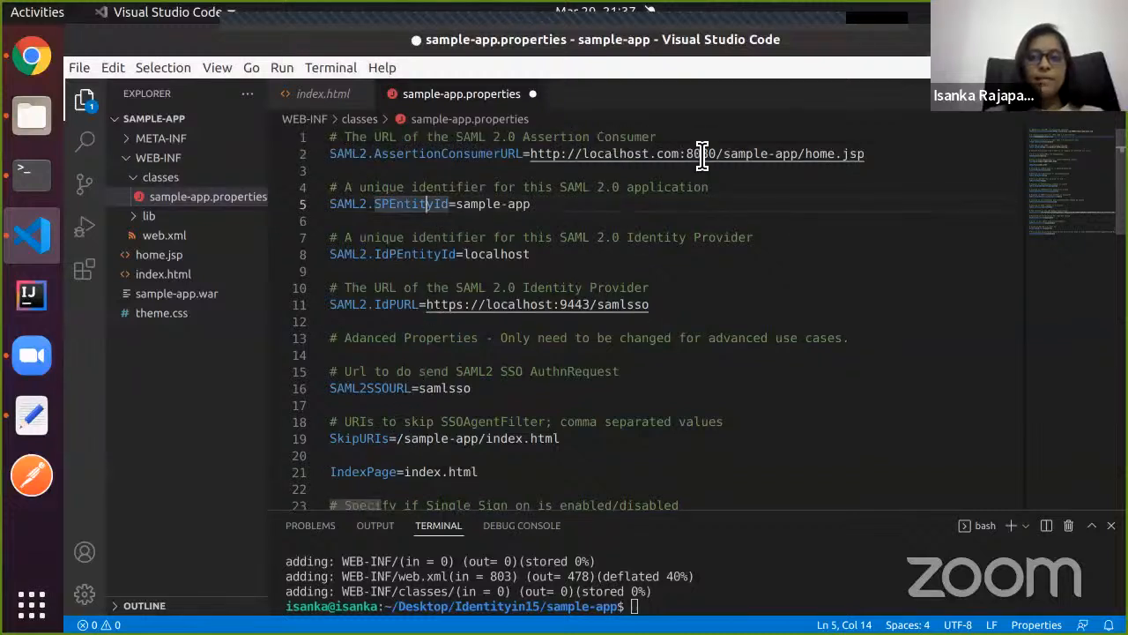
pyautogui.moveTo(724, 155); pyautogui.dragTo(798, 154)
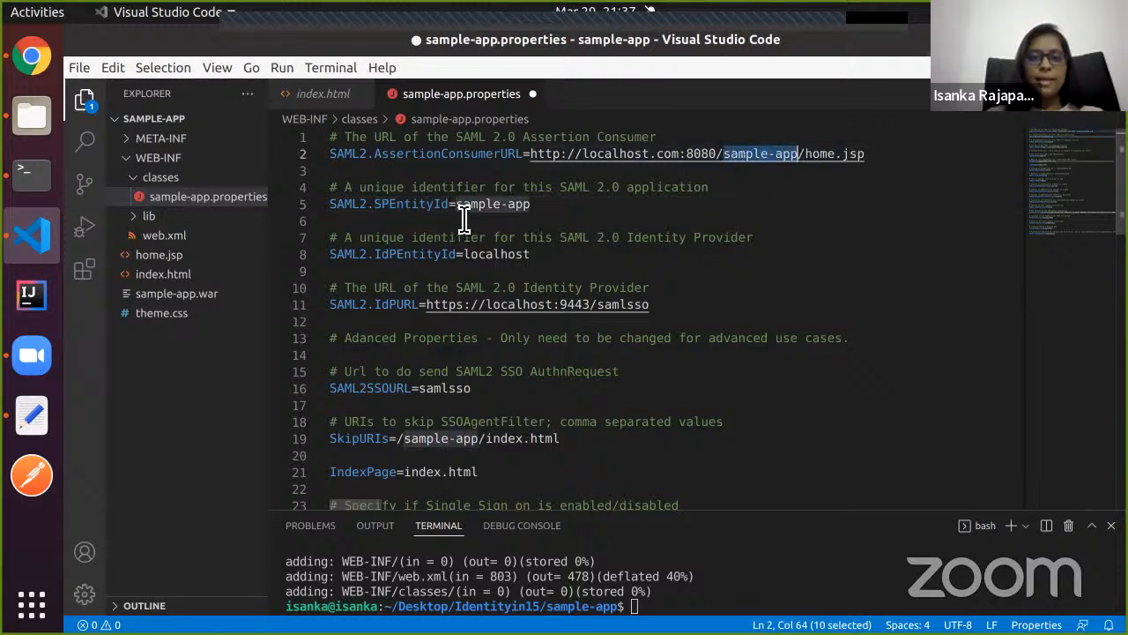
pyautogui.moveTo(456, 204); pyautogui.dragTo(536, 212)
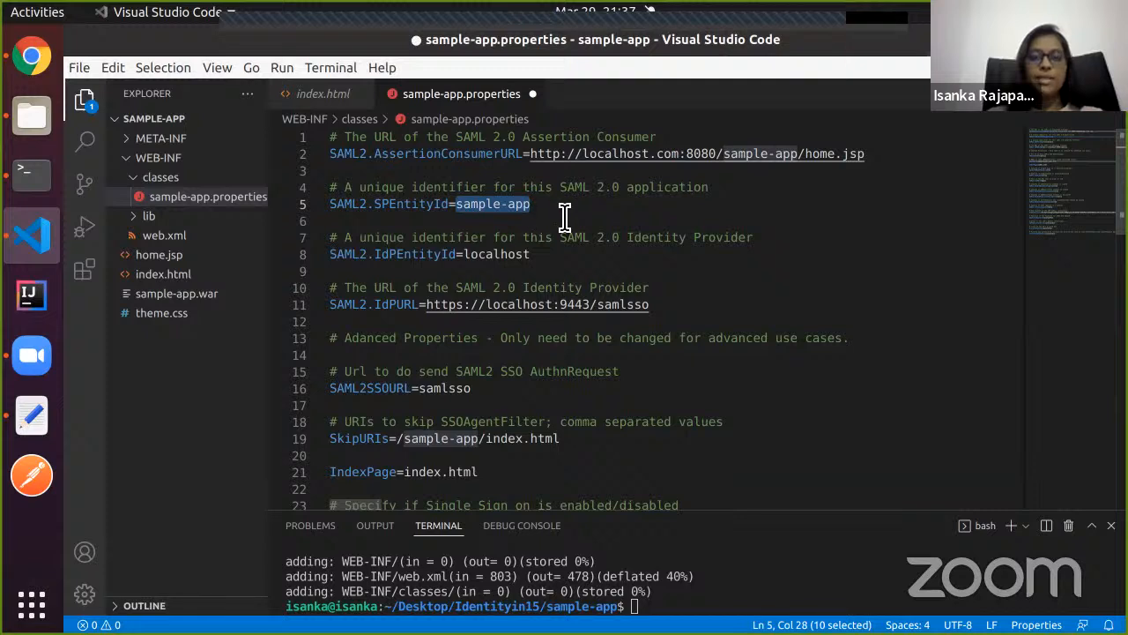
pyautogui.click(564, 216)
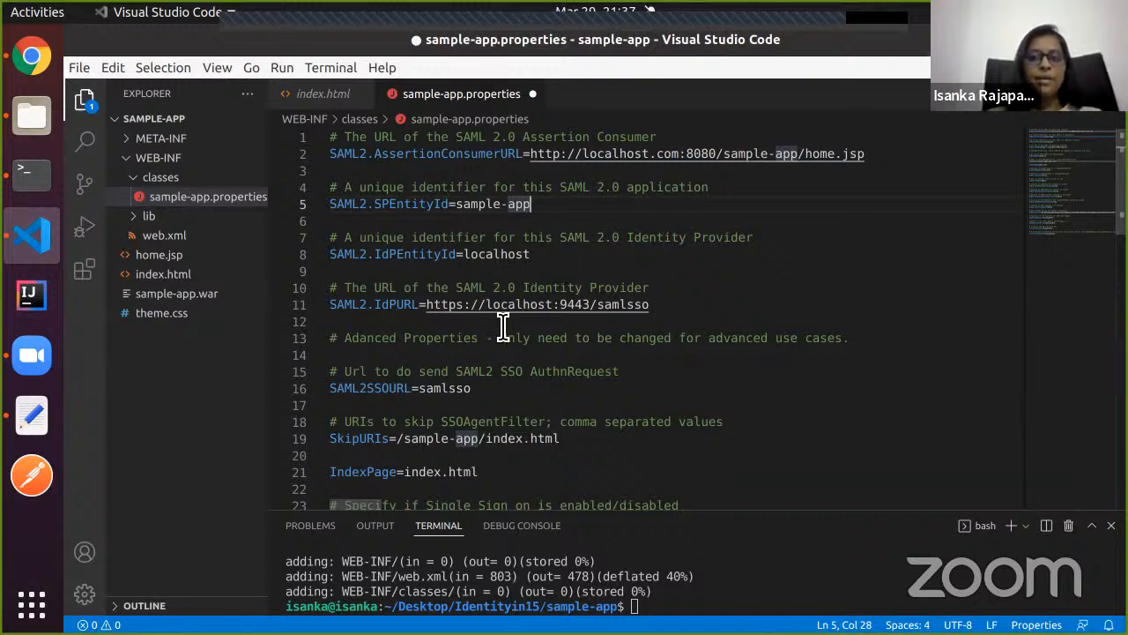
pyautogui.scroll(-3, 502, 326)
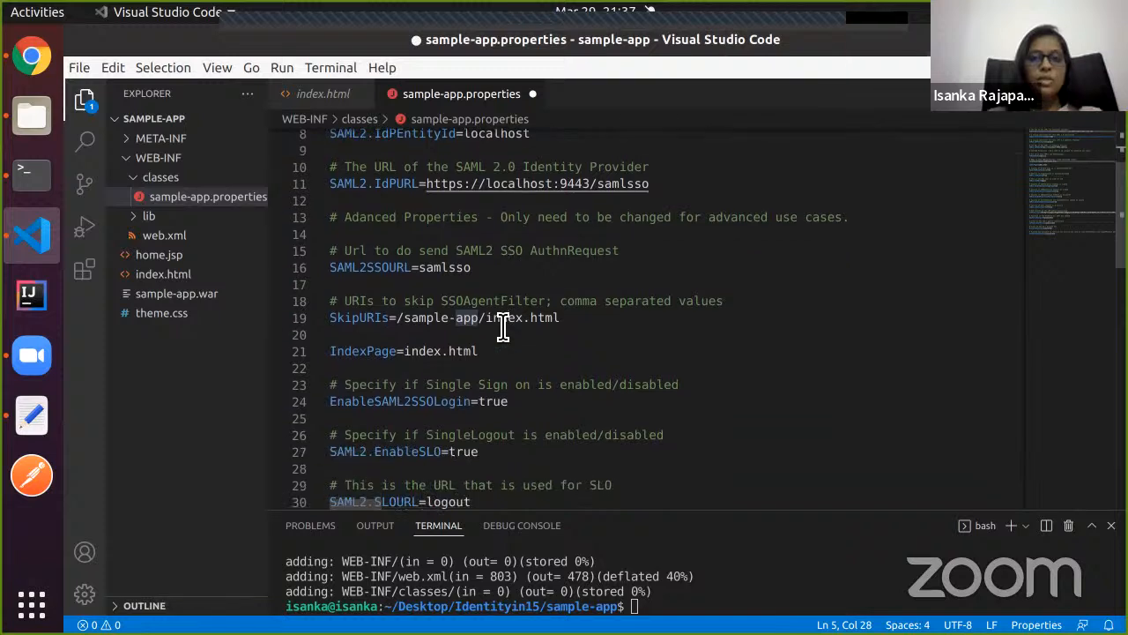
pyautogui.doubleClick(382, 352)
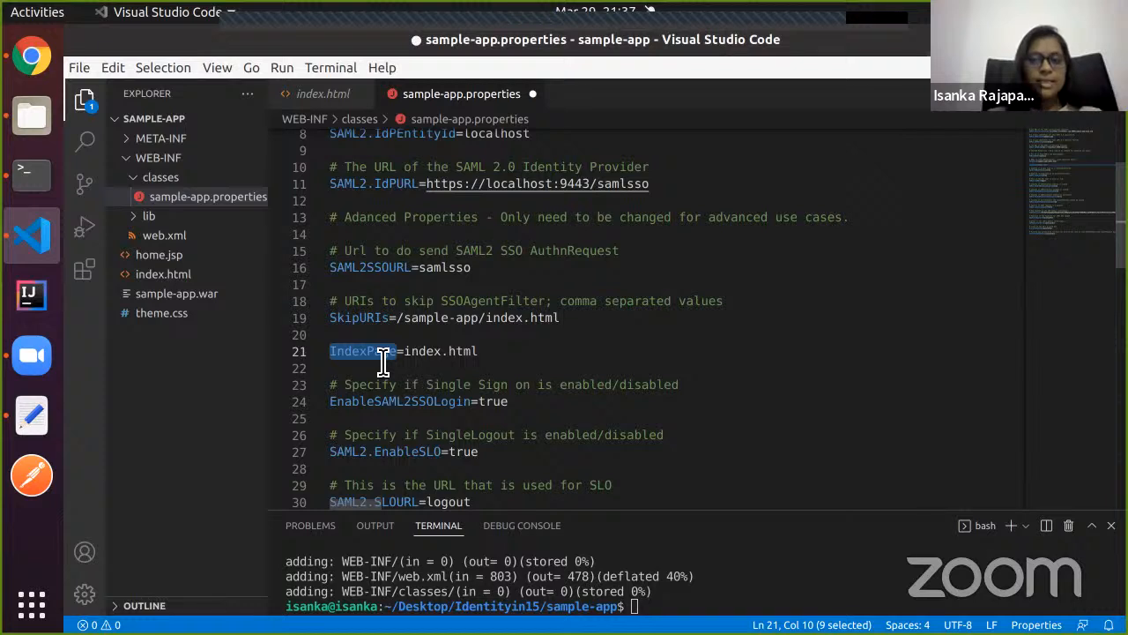
pyautogui.scroll(-3, 382, 362)
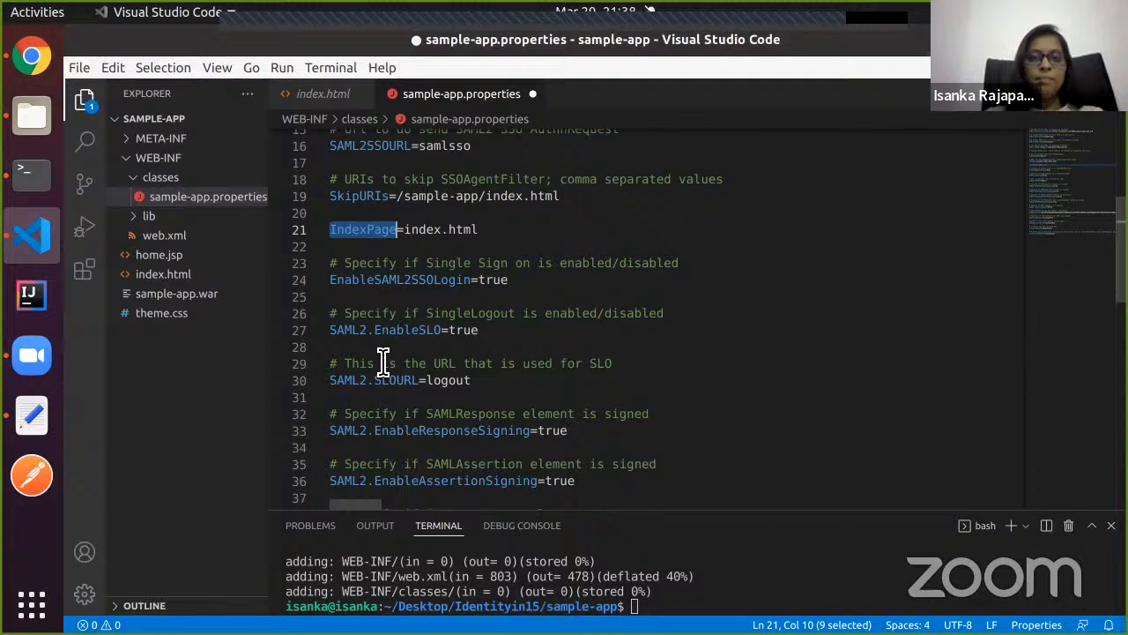
pyautogui.doubleClick(373, 200)
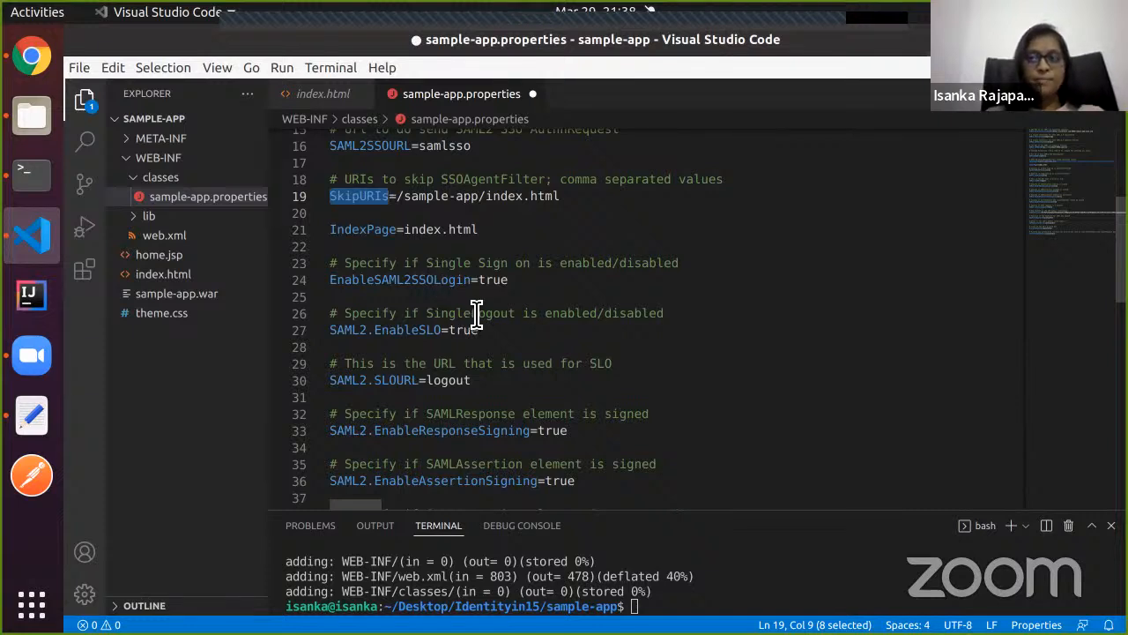
# Scroll the guide to the IdPPublicCert line in the sample properties listing and highlight it.
pyautogui.click(31, 55)
pyautogui.scroll(2, 321, 278)
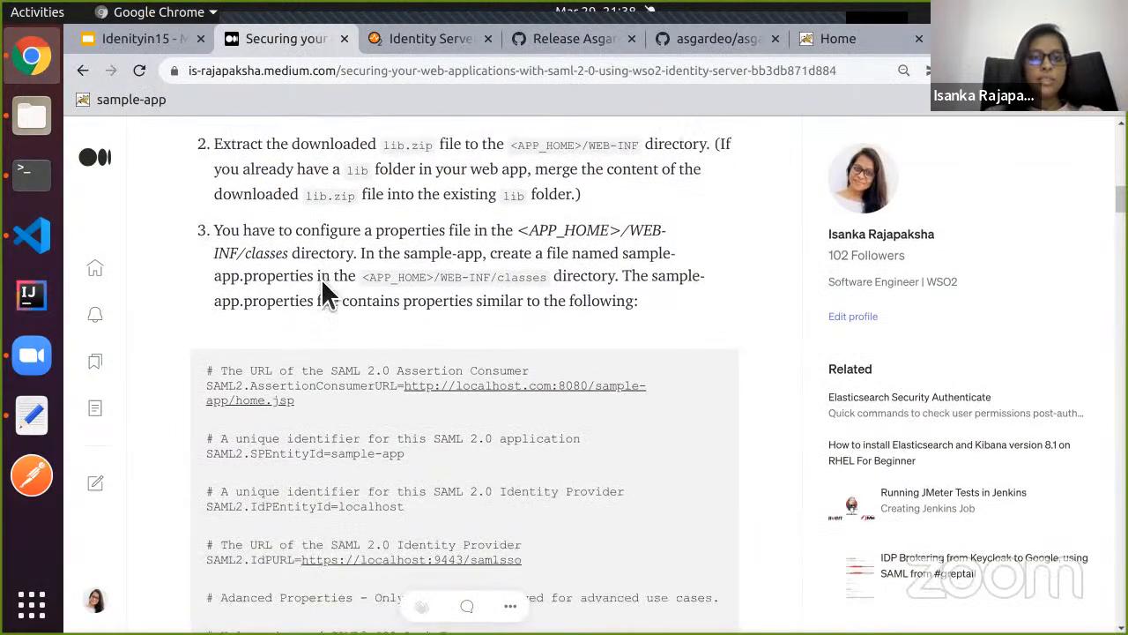
pyautogui.scroll(-2, 321, 278)
pyautogui.scroll(-10, 328, 285)
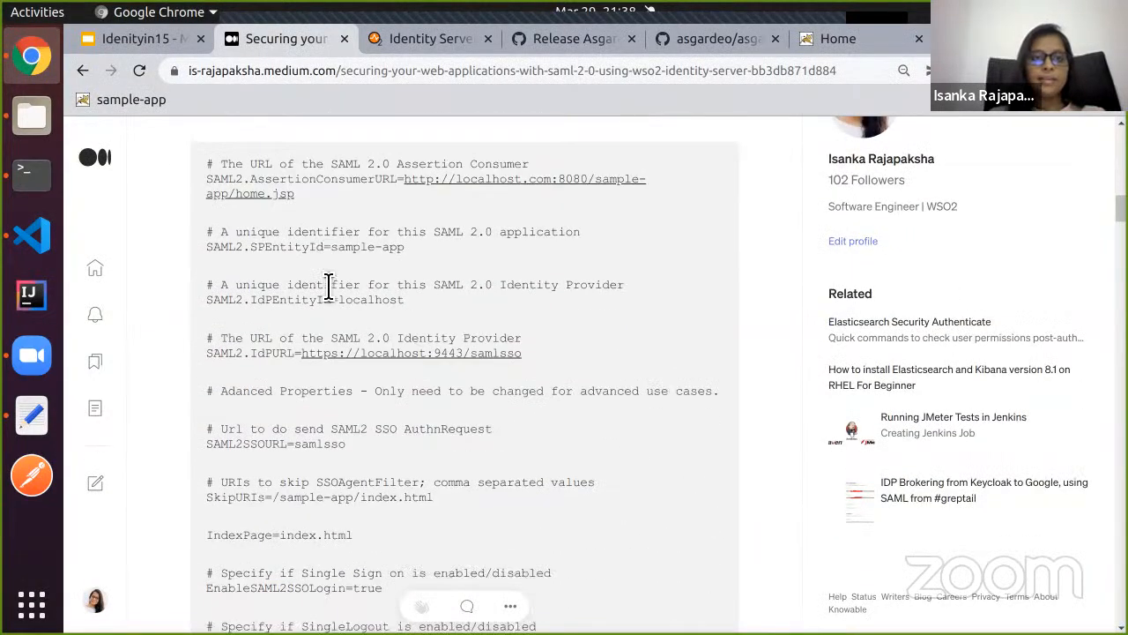
pyautogui.scroll(-2, 328, 284)
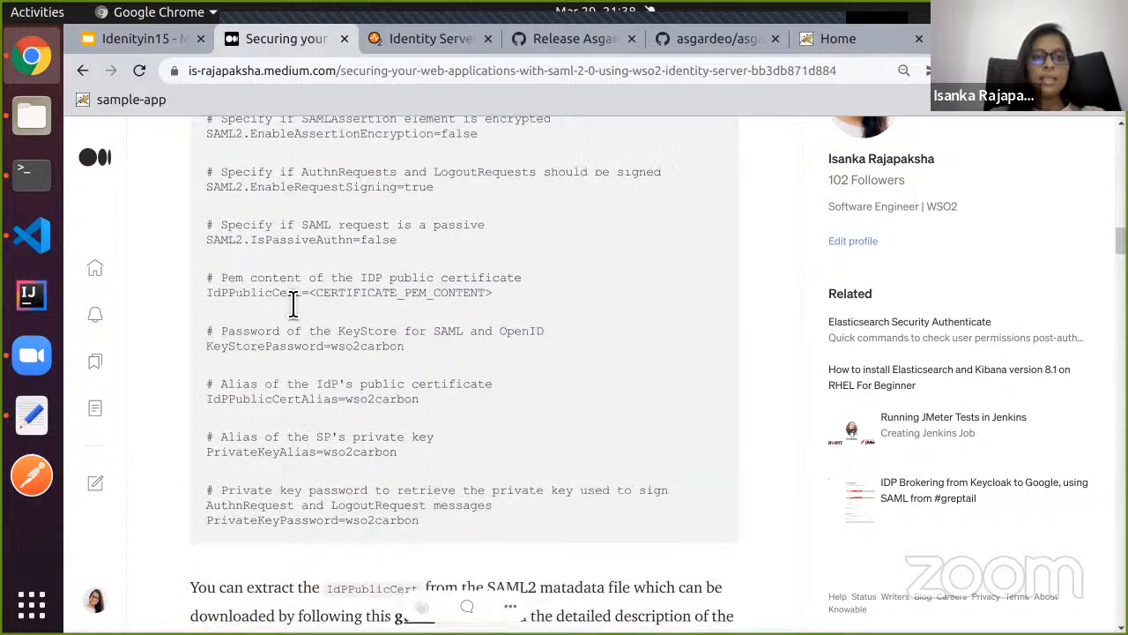
pyautogui.tripleClick(293, 302)
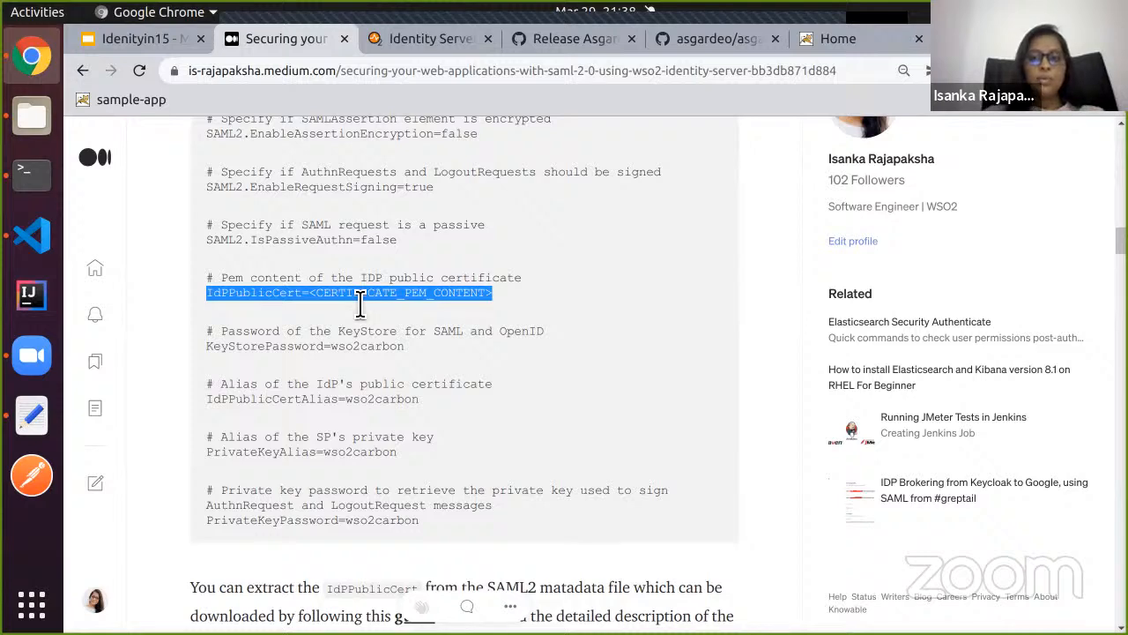
pyautogui.doubleClick(257, 293)
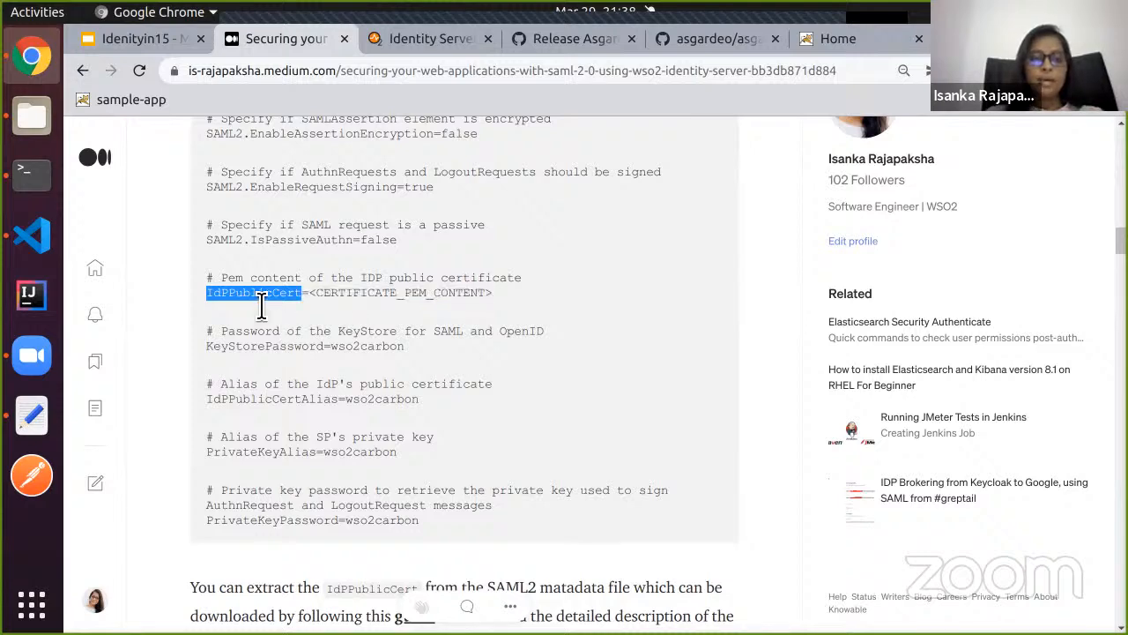
# Read the paragraph explaining that IdPPublicCert is extracted from the SAML2 metadata file.
pyautogui.scroll(-1, 345, 361)
pyautogui.scroll(-5, 344, 361)
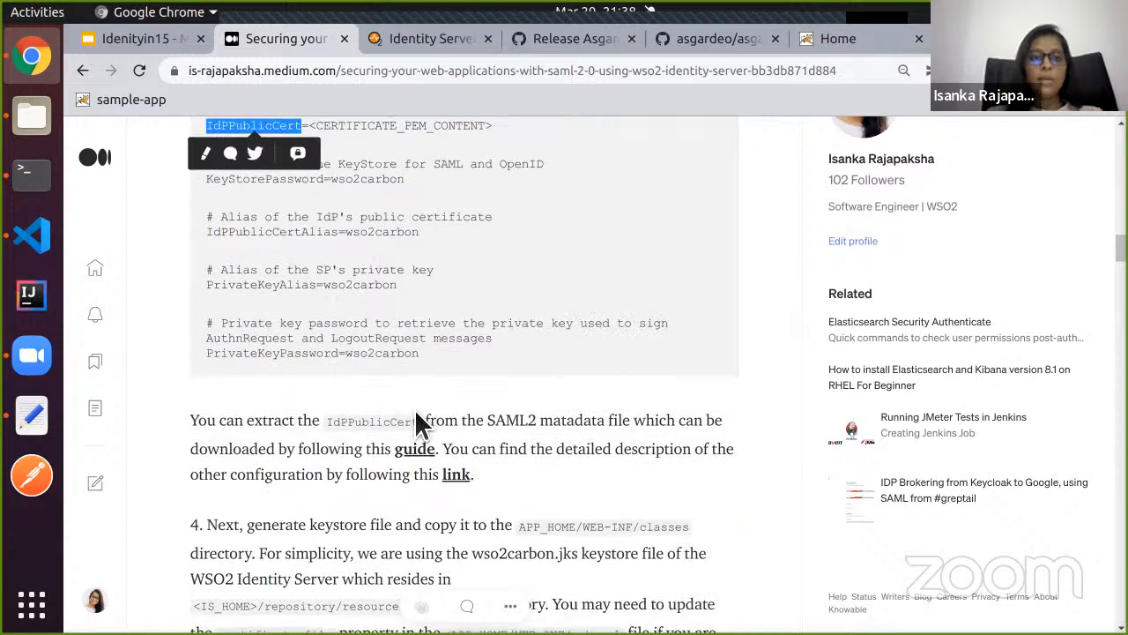
pyautogui.scroll(-2, 416, 412)
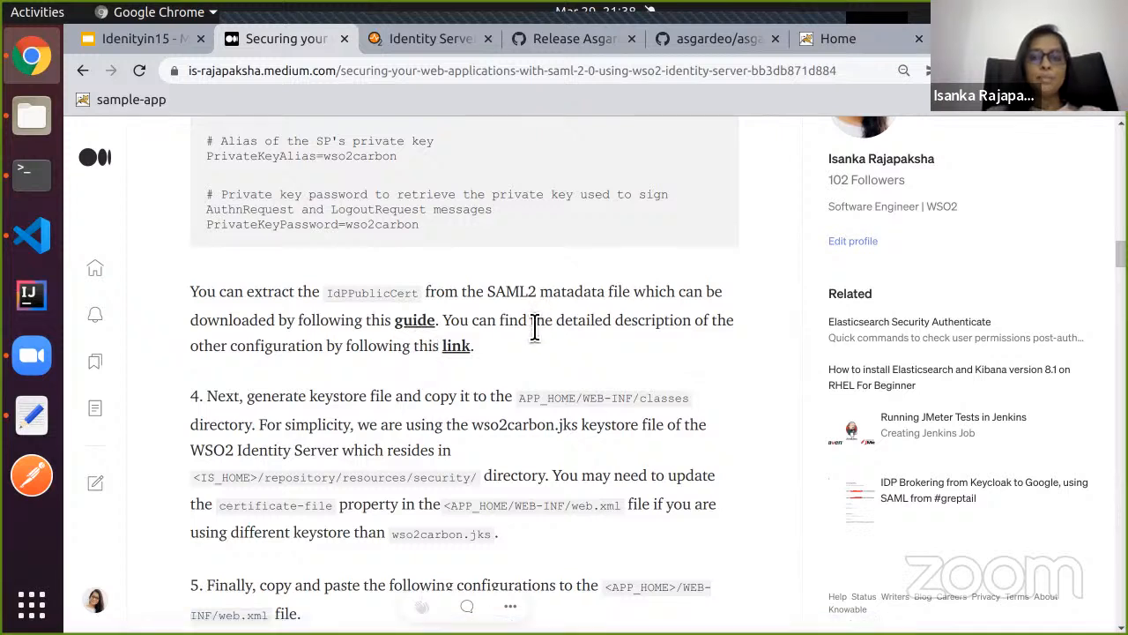
pyautogui.doubleClick(386, 304)
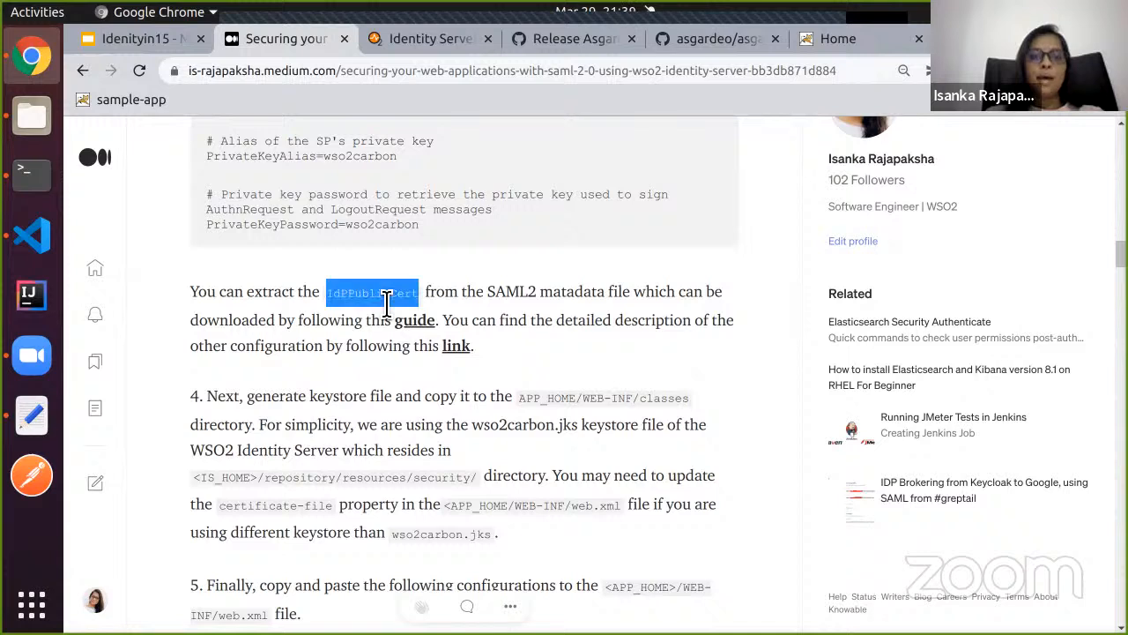
pyautogui.click(291, 361)
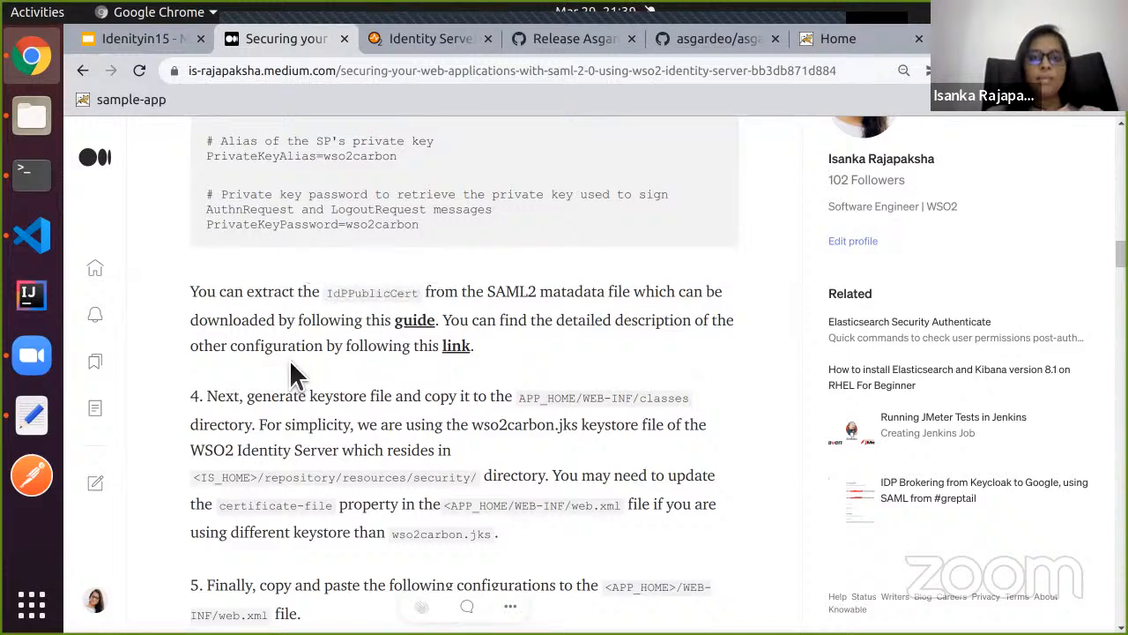
pyautogui.click(21, 131)
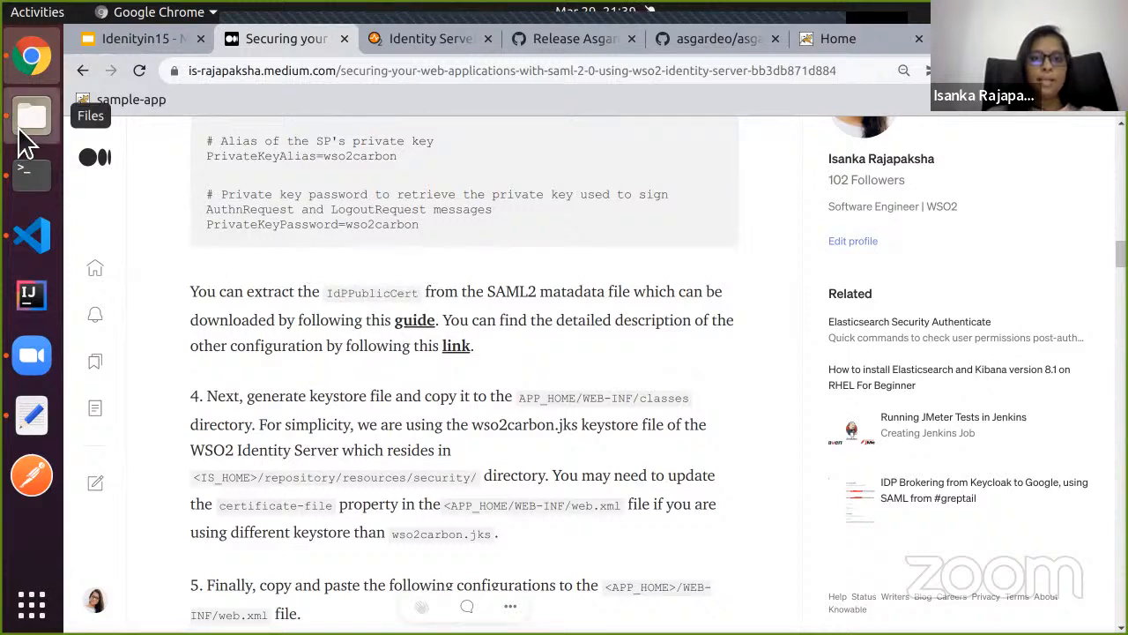
# Open metadata.xml from the Identityin15 folder in Google Chrome.
pyautogui.click(328, 87)
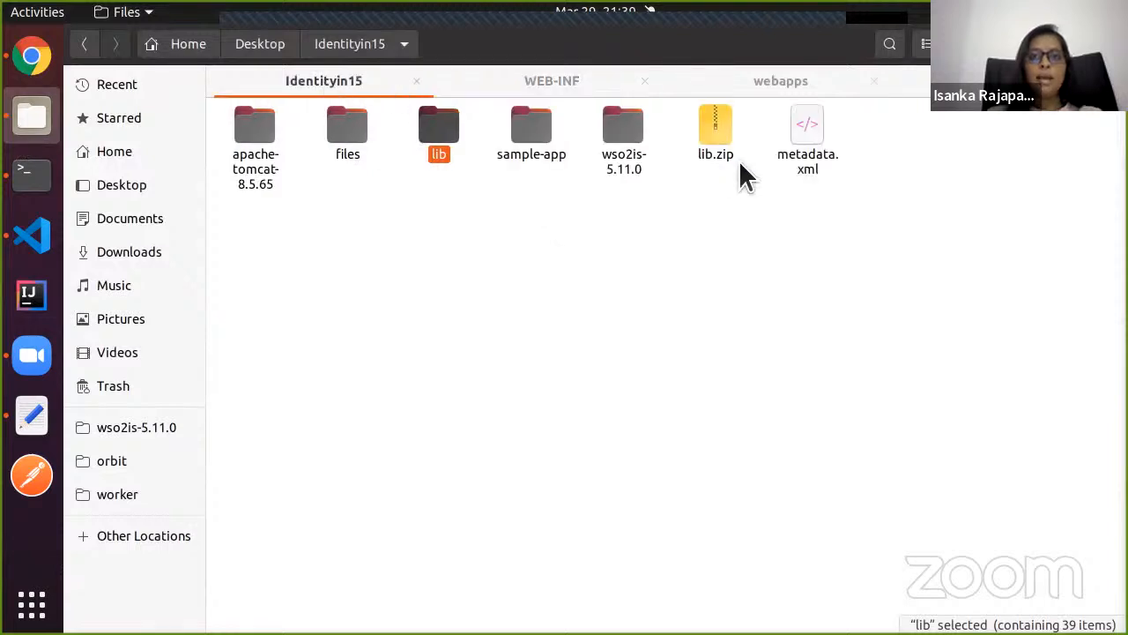
pyautogui.rightClick(796, 151)
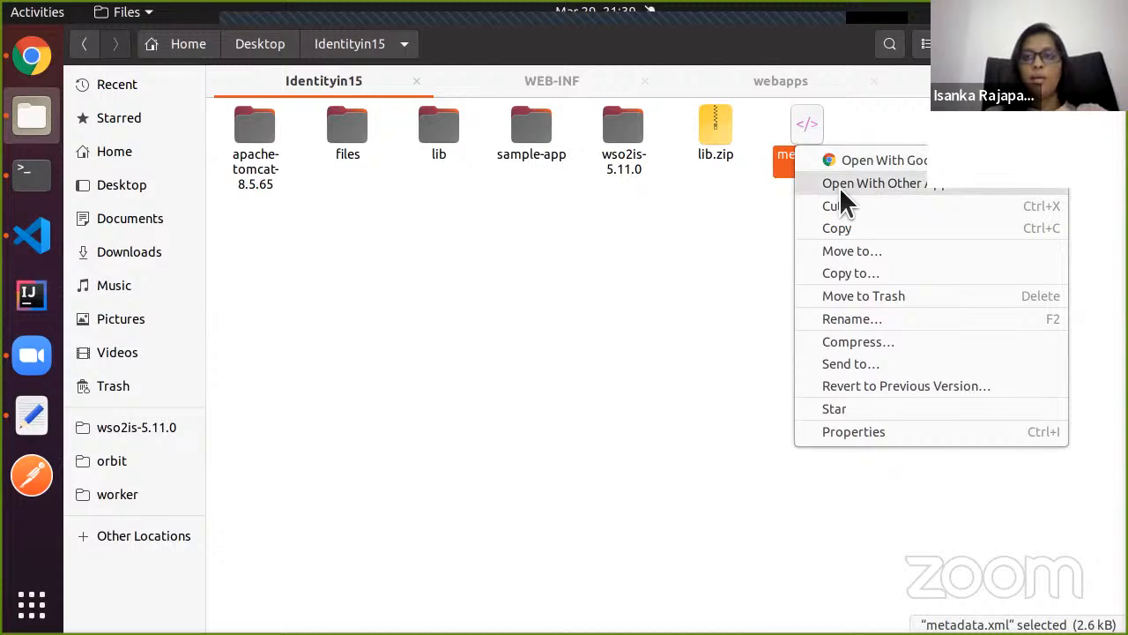
pyautogui.click(804, 136)
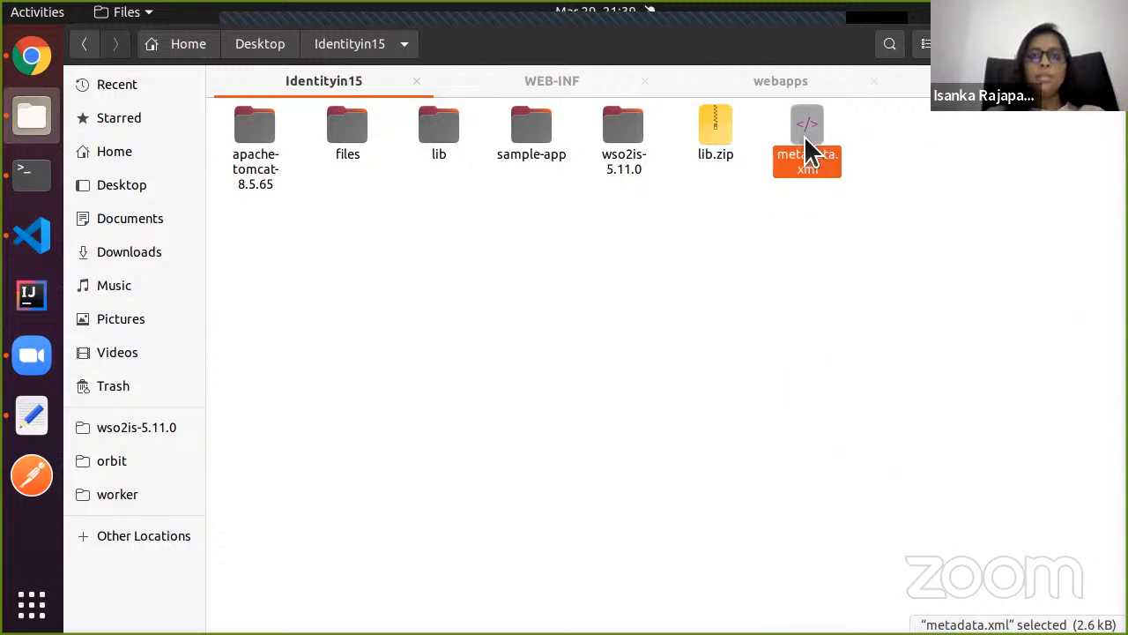
pyautogui.hotkey('alt', 'Tab')
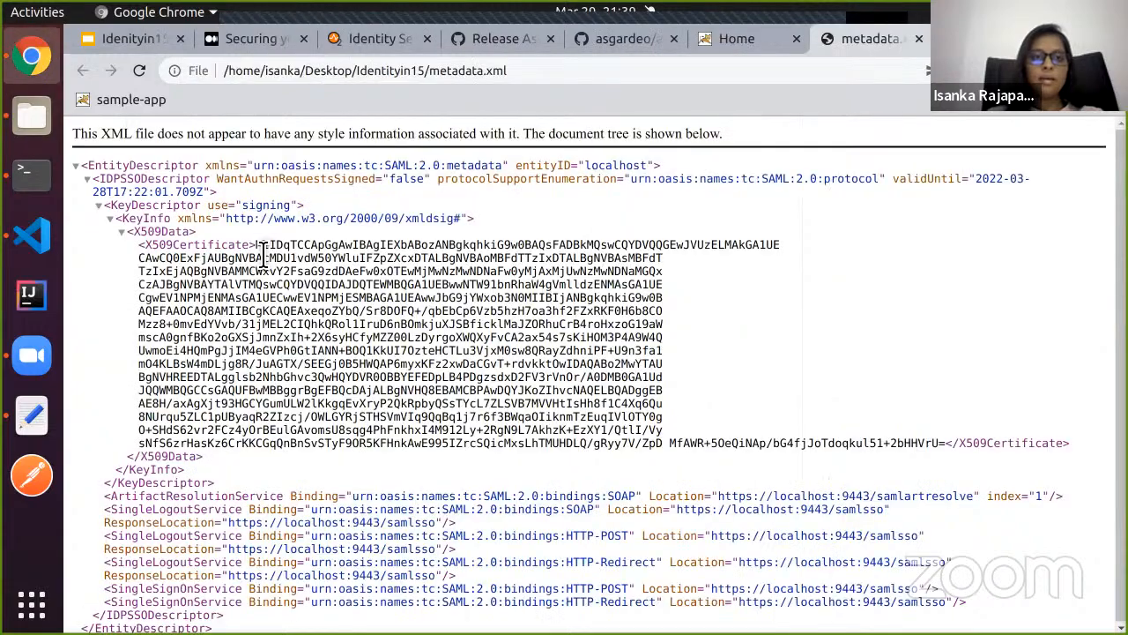
# Copy the X509Certificate value from metadata.xml and close its Chrome tab.
pyautogui.moveTo(255, 244); pyautogui.dragTo(842, 451)
pyautogui.click(401, 309)
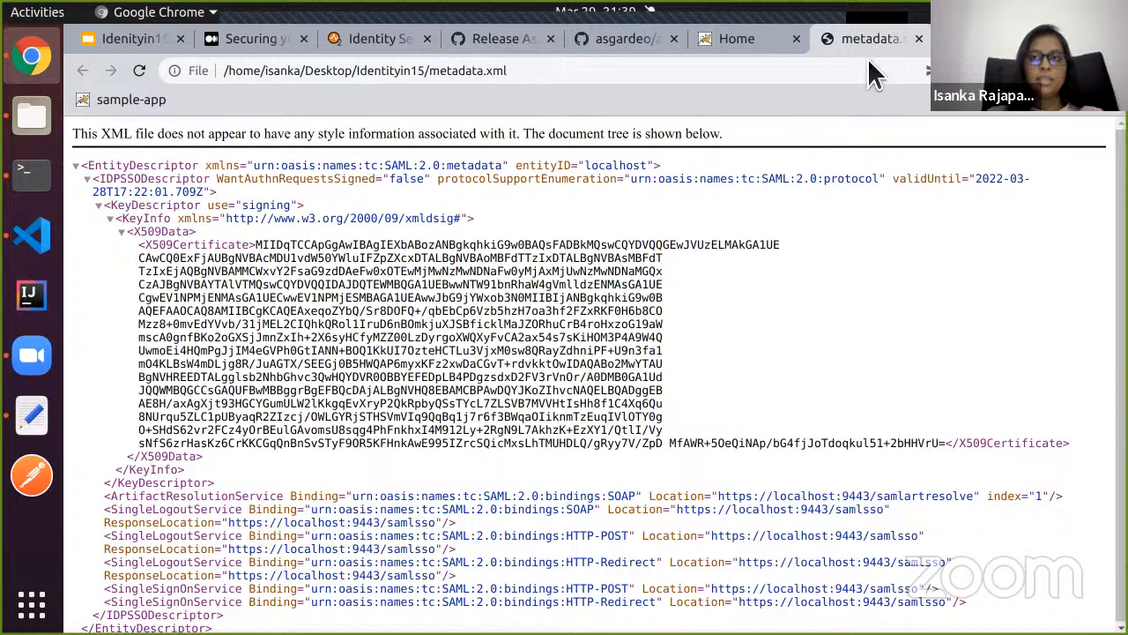
pyautogui.click(918, 40)
pyautogui.click(32, 235)
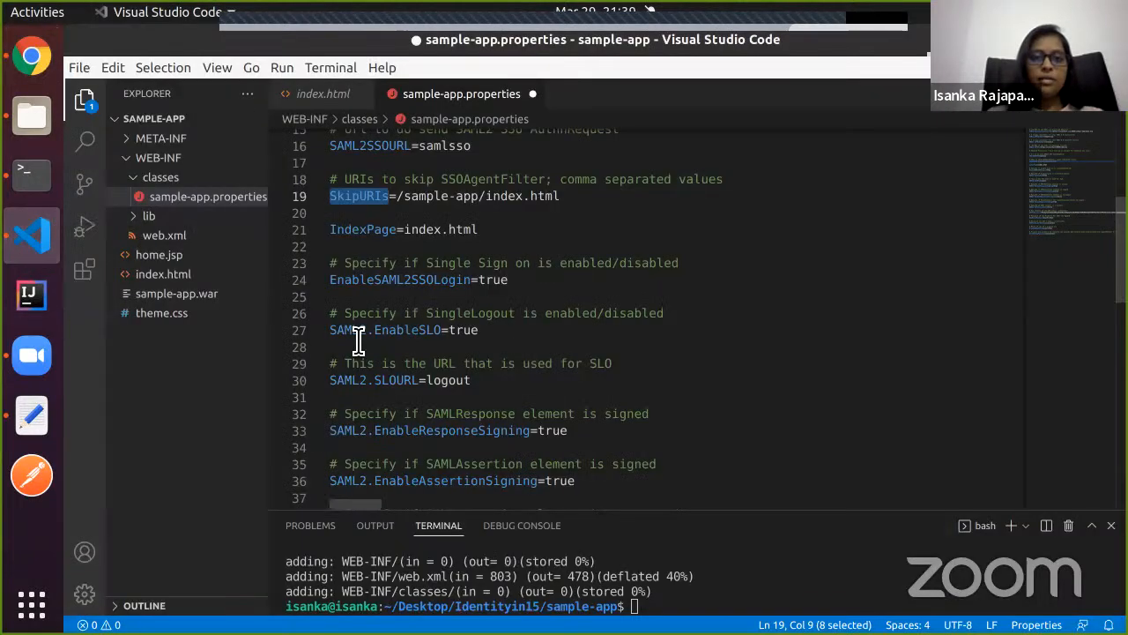
# Verify the certificate value after IdPPublicCert= on line 48 of sample-app.properties.
pyautogui.scroll(-12, 358, 341)
pyautogui.scroll(5, 359, 336)
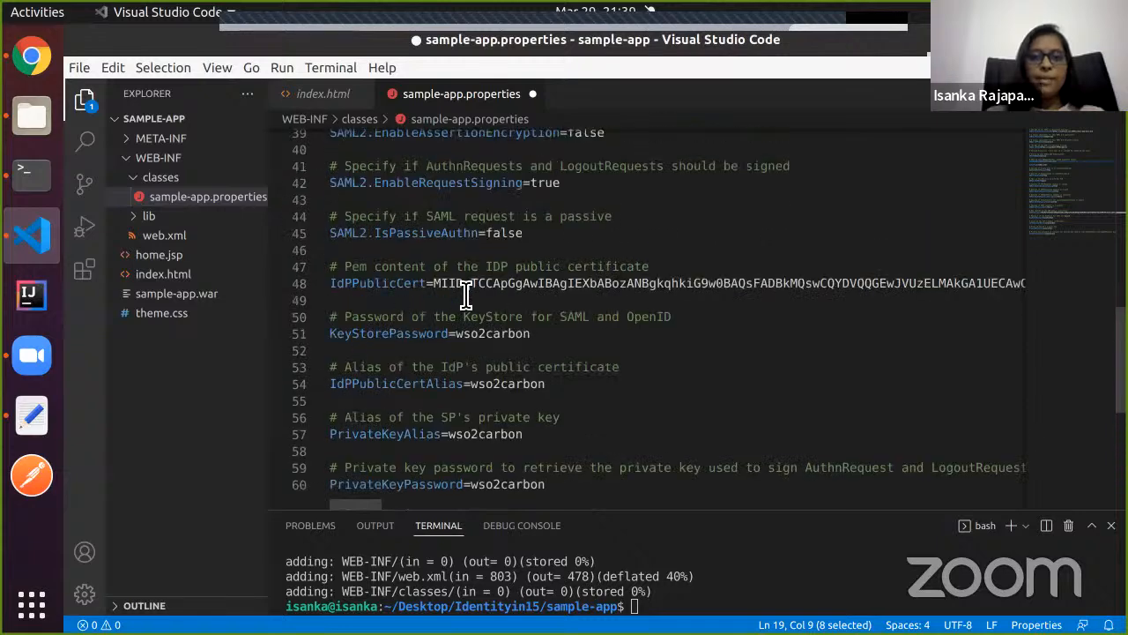
pyautogui.doubleClick(465, 296)
pyautogui.click(466, 292)
pyautogui.hscroll(-10, 469, 292)
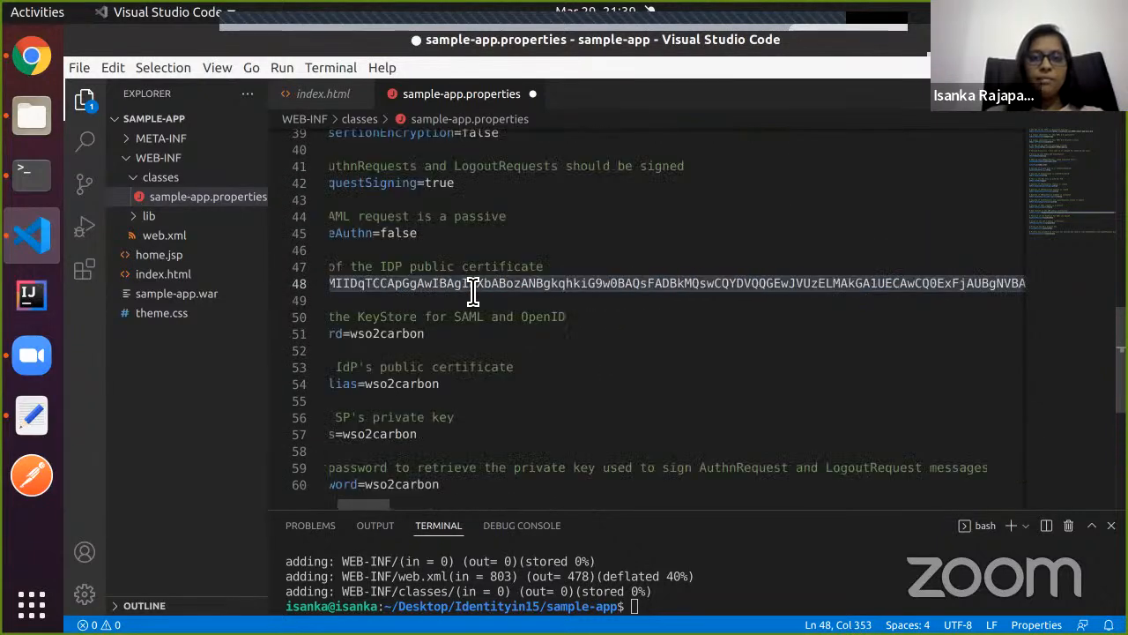
pyautogui.hscroll(-3, 473, 292)
pyautogui.hscroll(10, 558, 297)
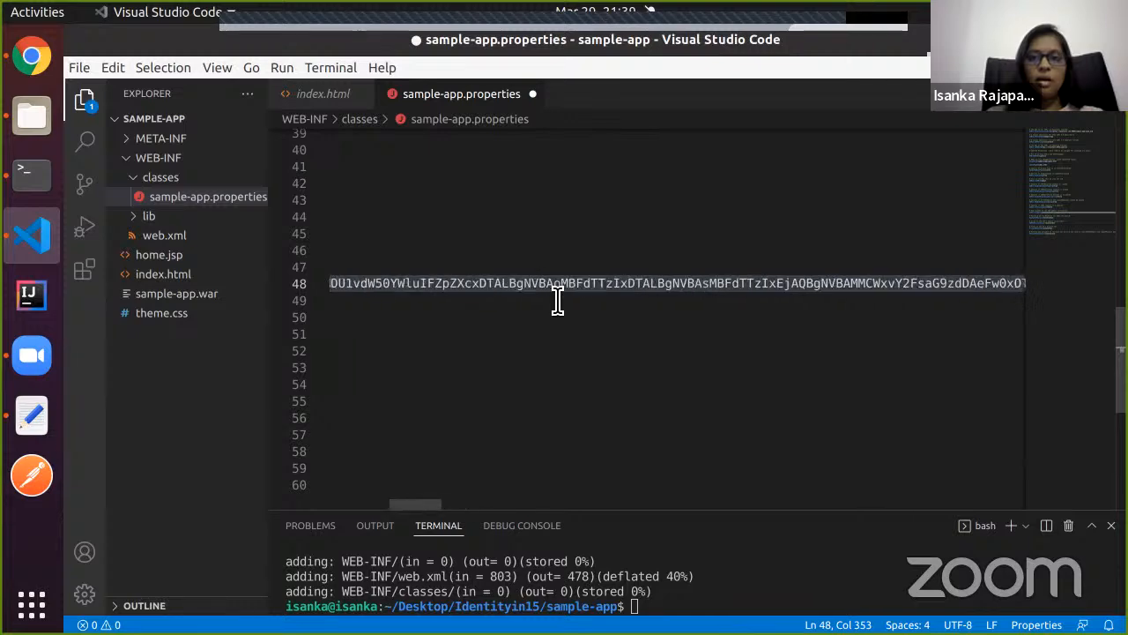
pyautogui.hscroll(-10, 493, 273)
pyautogui.scroll(5, 428, 254)
pyautogui.scroll(3, 428, 253)
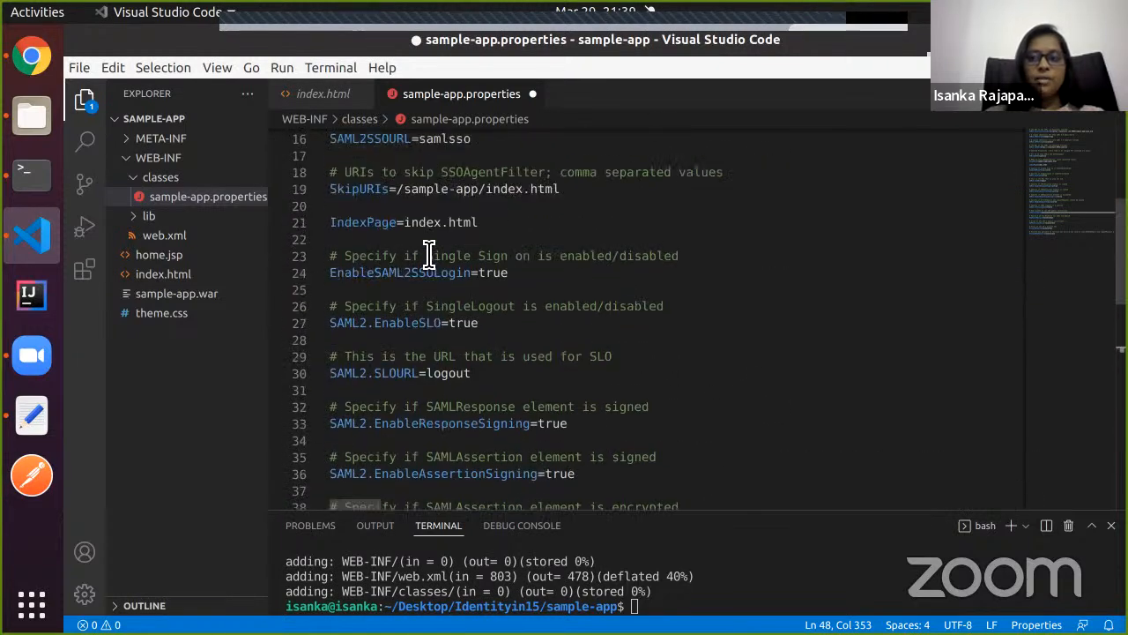
pyautogui.scroll(5, 428, 254)
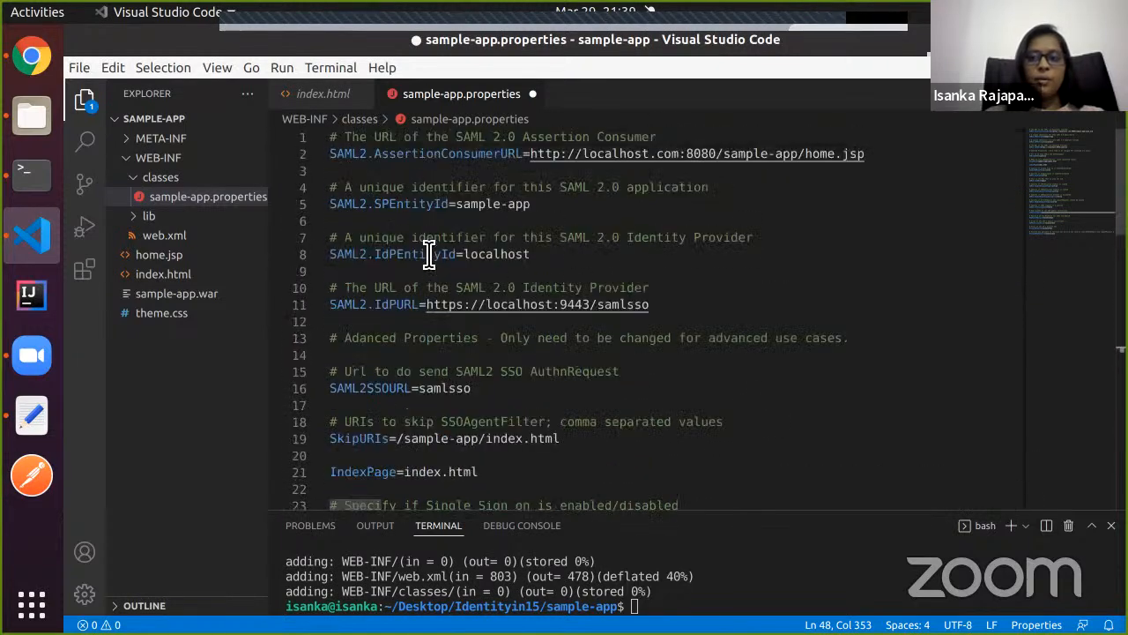
pyautogui.click(30, 68)
# Read the guide's step 4 on copying wso2carbon.jks into WEB-INF/classes.
pyautogui.click(280, 39)
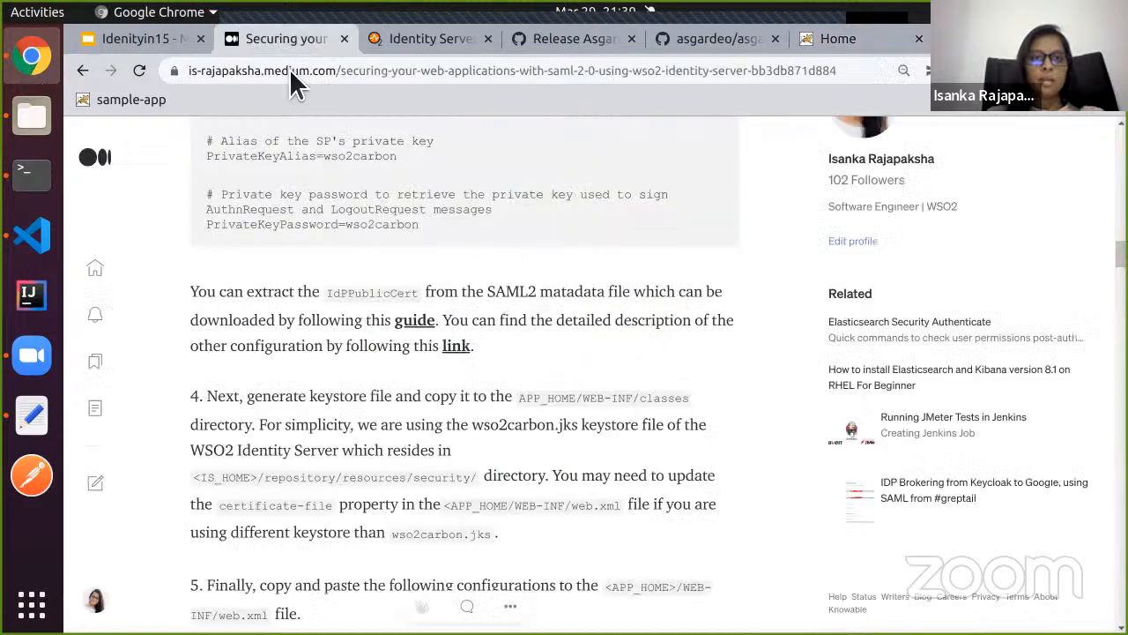
pyautogui.scroll(3, 398, 284)
pyautogui.scroll(-2, 467, 370)
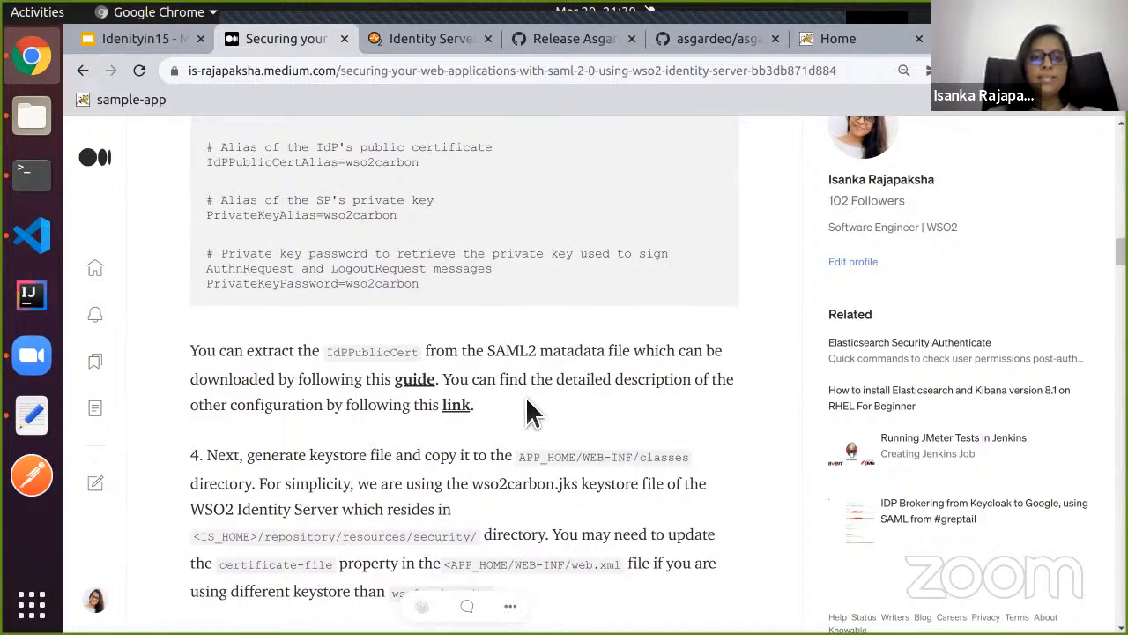
pyautogui.scroll(-4, 443, 462)
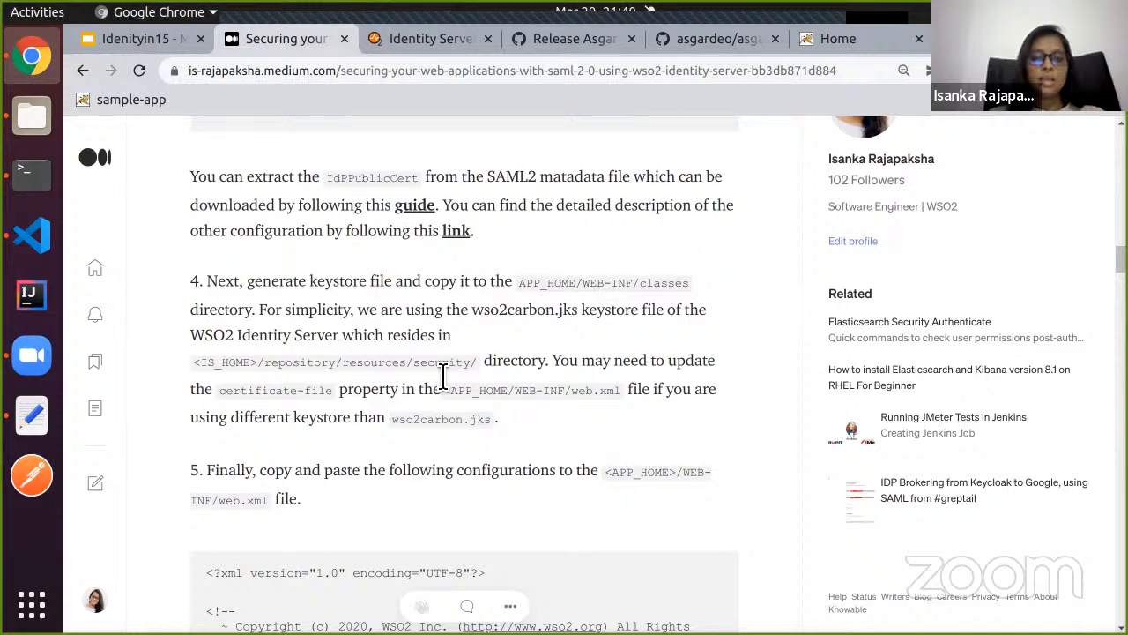
pyautogui.scroll(-2, 443, 376)
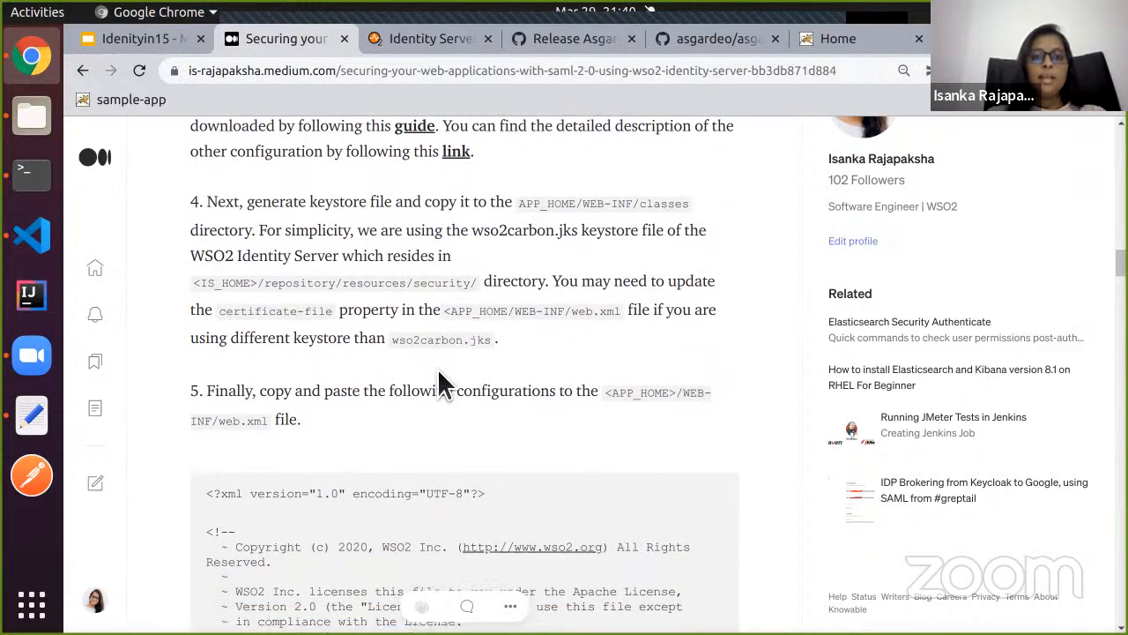
pyautogui.scroll(-1, 439, 370)
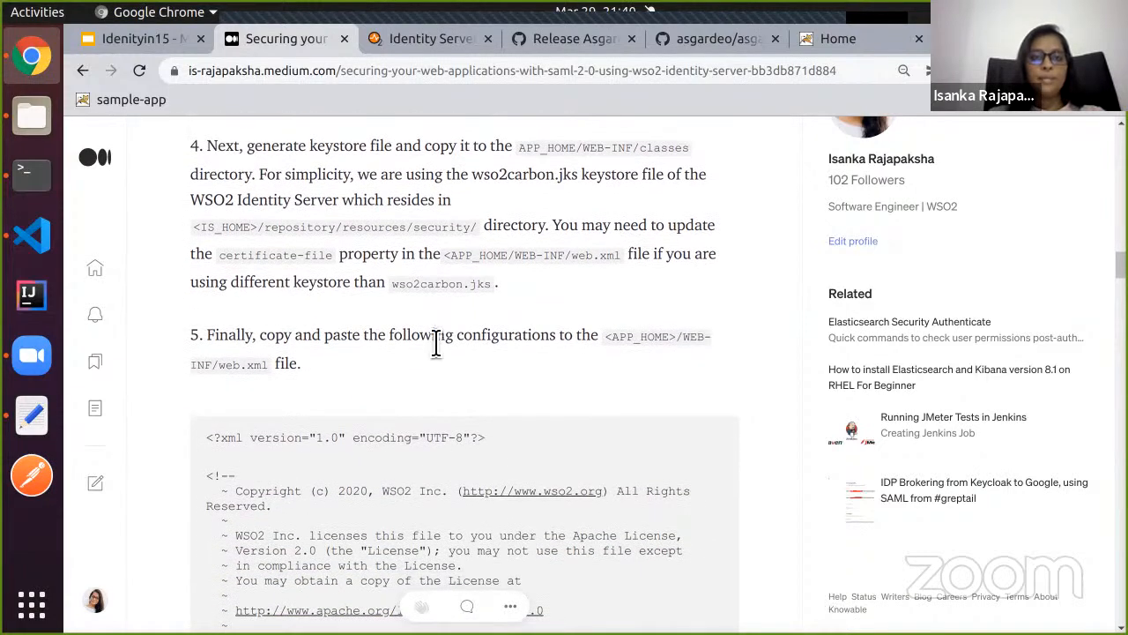
pyautogui.scroll(2, 446, 317)
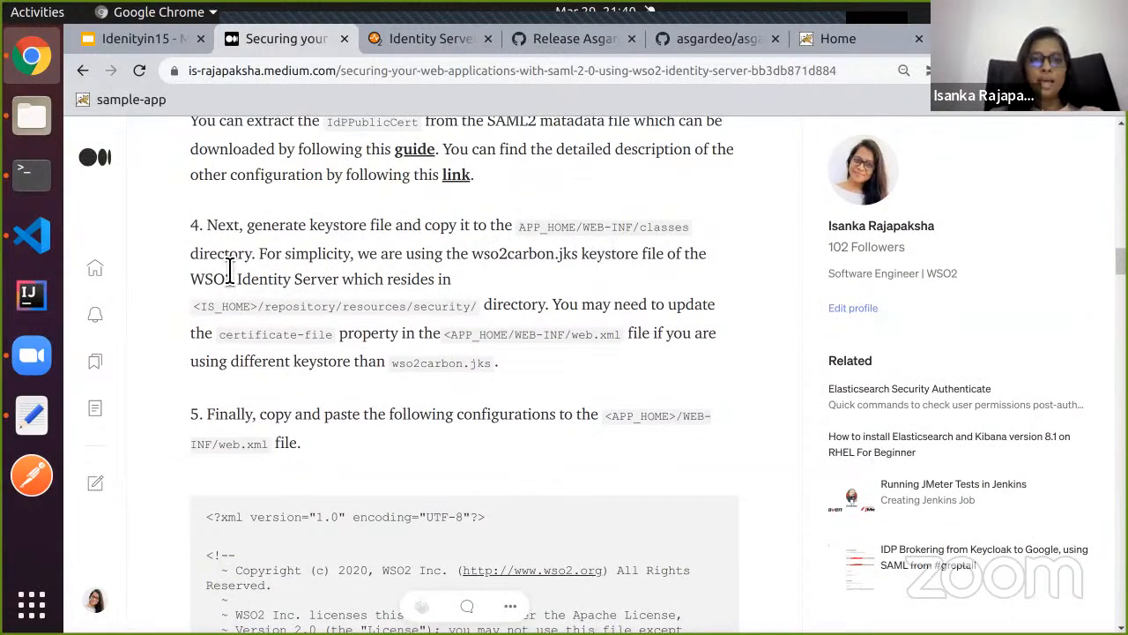
pyautogui.click(31, 117)
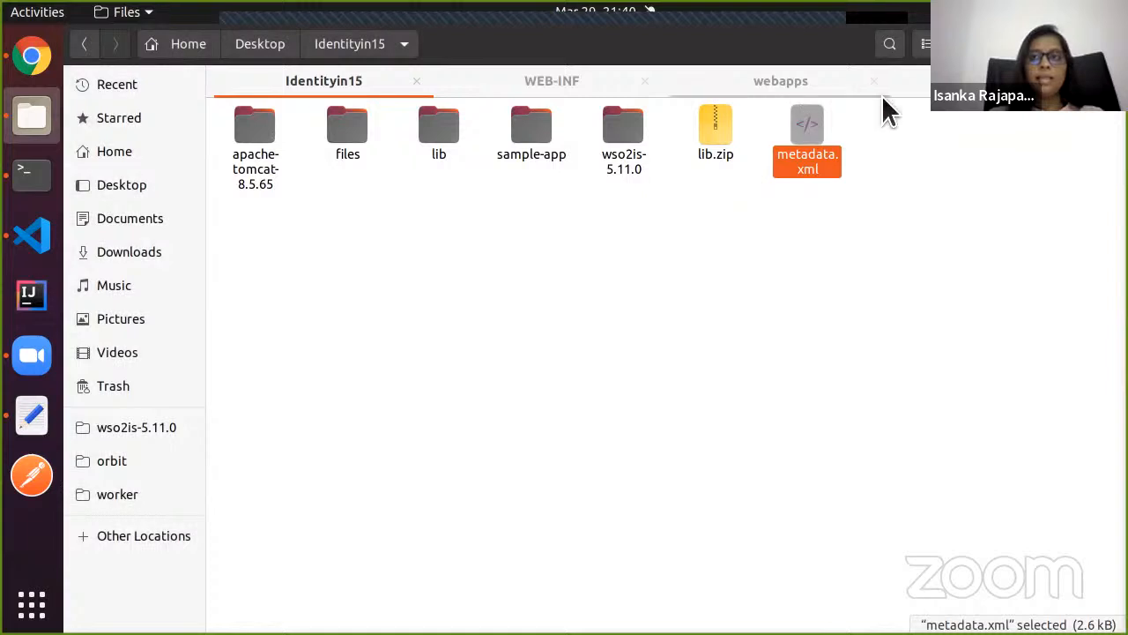
# Copy wso2carbon.jks from wso2is-5.11.0/repository/resources/security.
pyautogui.doubleClick(608, 161)
pyautogui.click(603, 165)
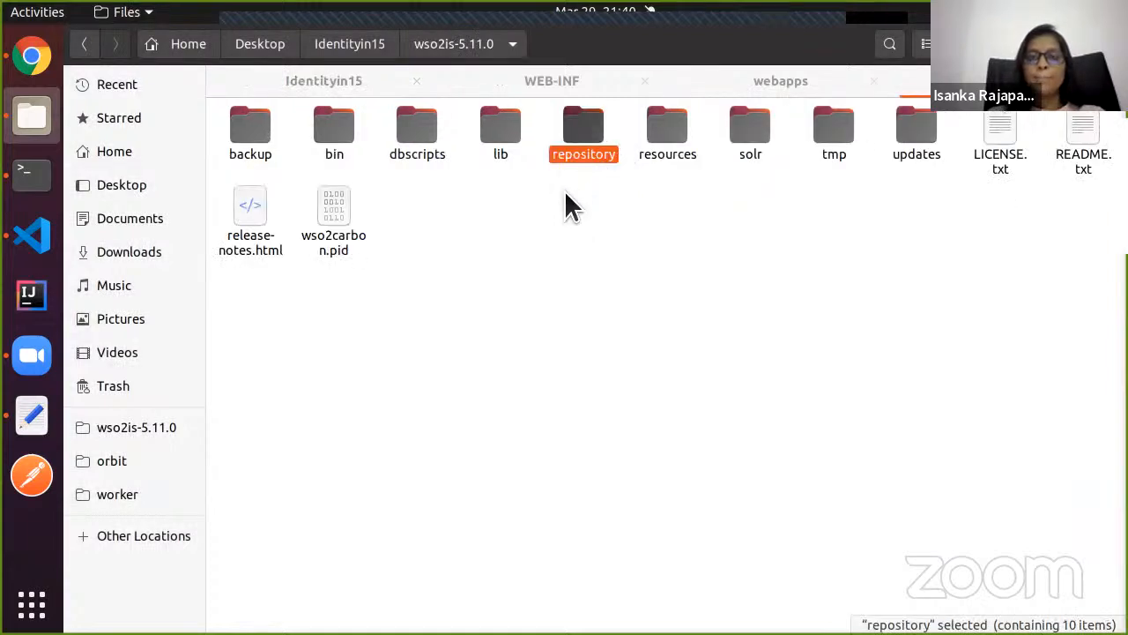
pyautogui.doubleClick(587, 142)
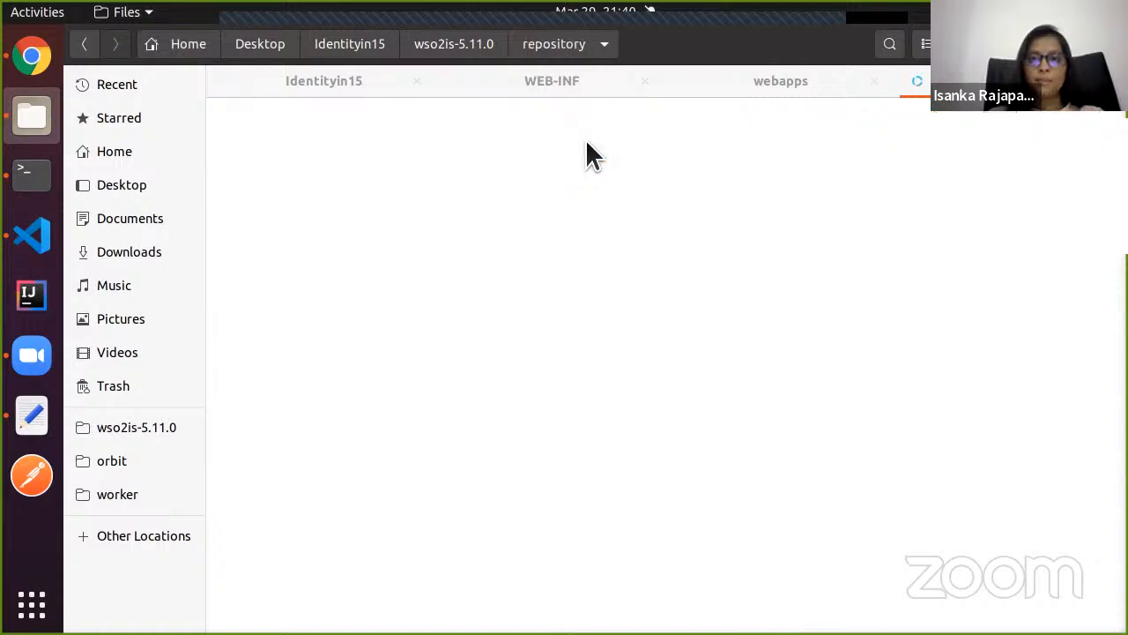
pyautogui.click(913, 143)
pyautogui.doubleClick(909, 140)
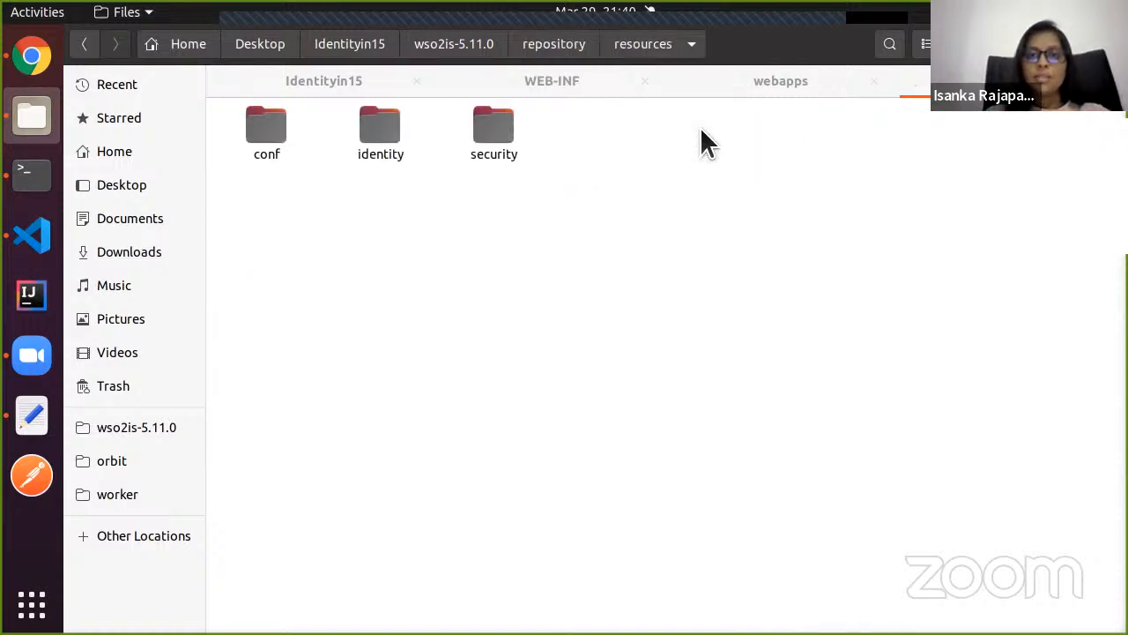
pyautogui.click(490, 139)
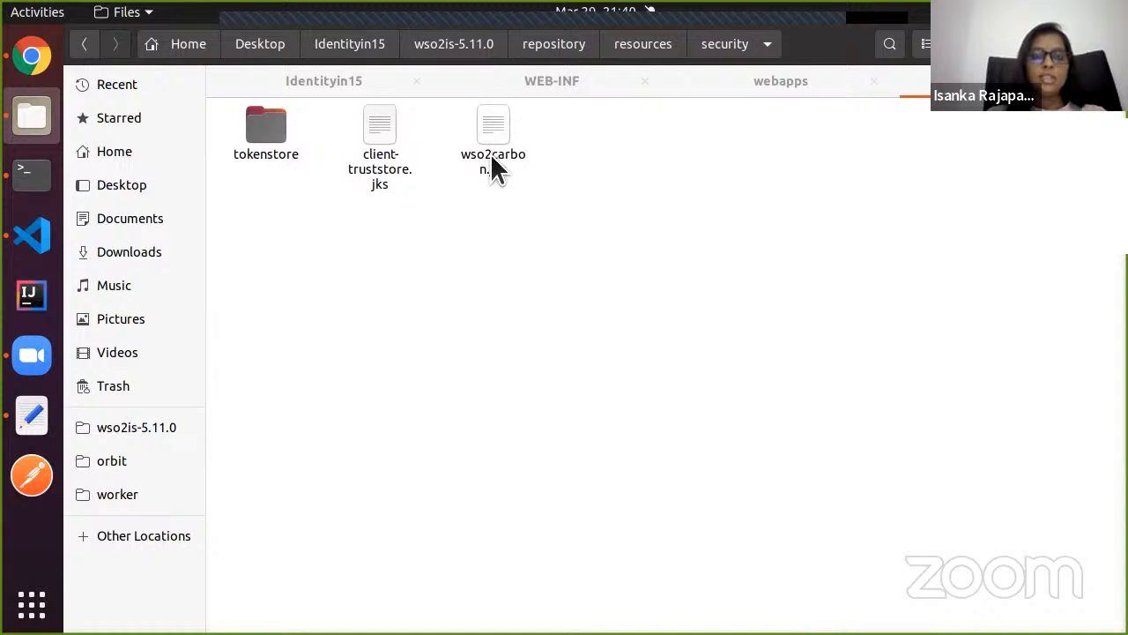
pyautogui.click(494, 168)
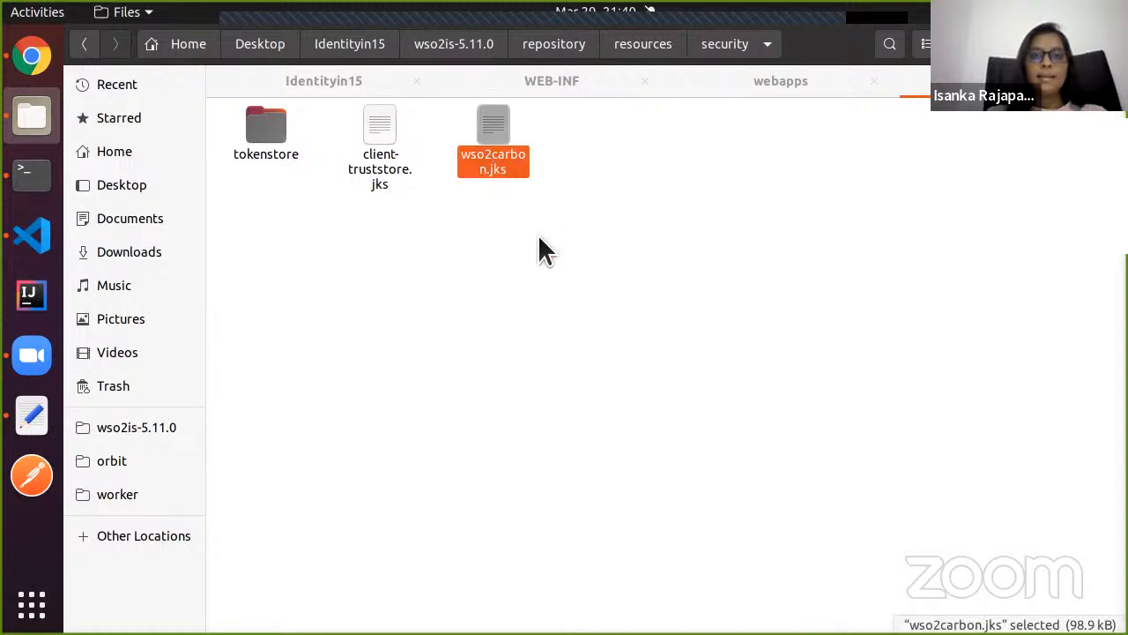
# Paste wso2carbon.jks into sample-app's WEB-INF/classes folder.
pyautogui.click(558, 89)
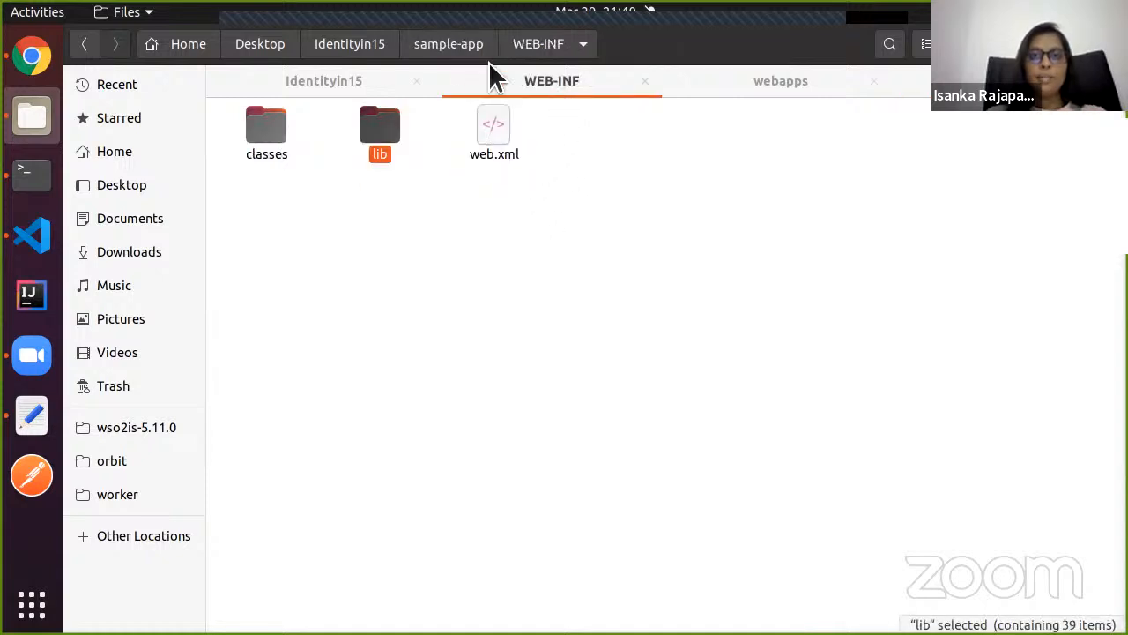
pyautogui.click(454, 51)
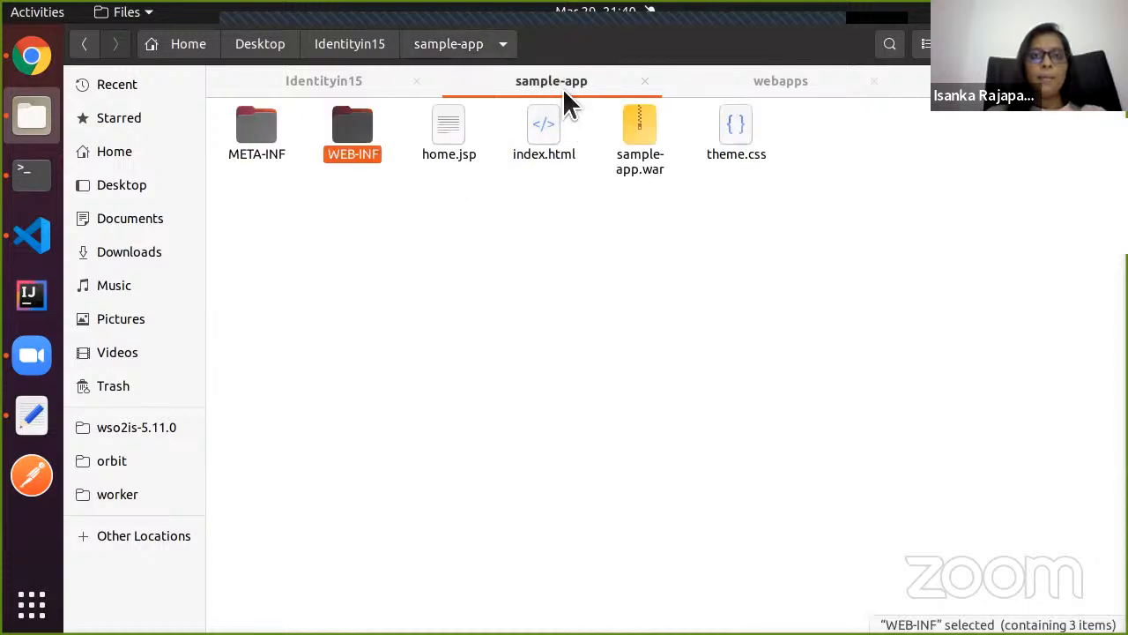
pyautogui.doubleClick(360, 152)
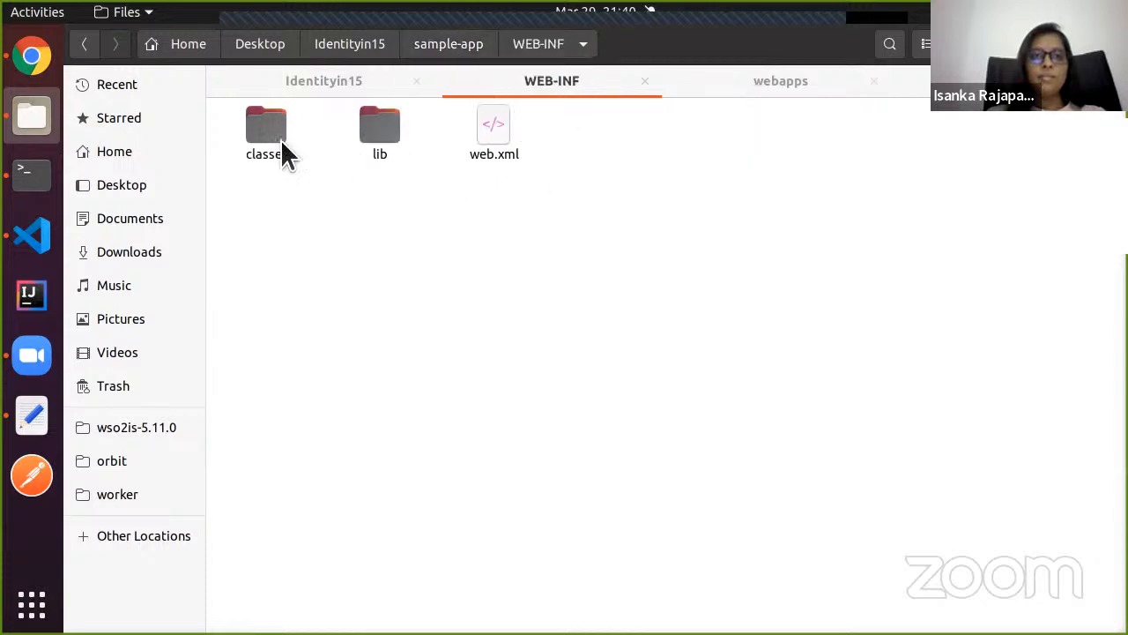
pyautogui.doubleClick(271, 141)
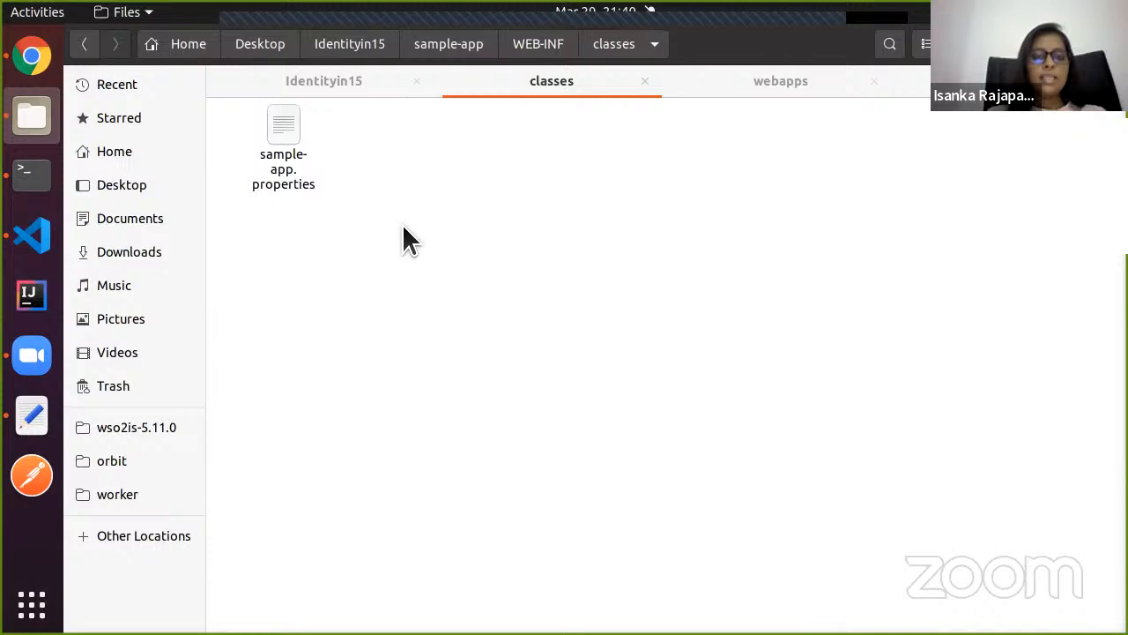
pyautogui.hotkey('ctrl', 'v')
pyautogui.click(403, 259)
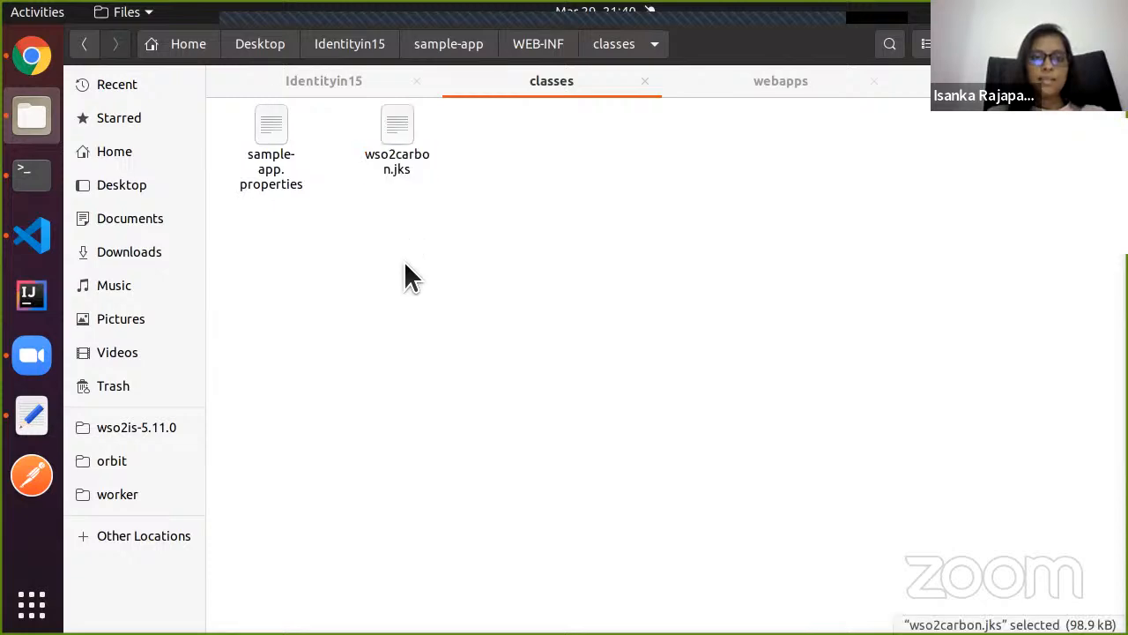
pyautogui.click(33, 62)
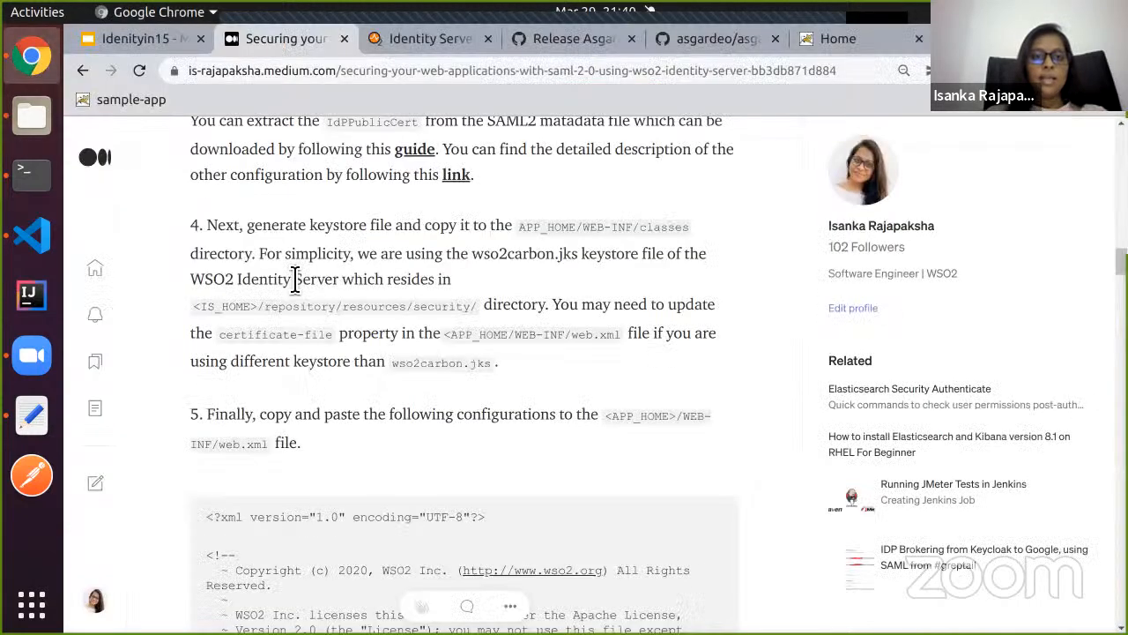
# Scroll the Medium article down to step 5's web.xml configuration listing.
pyautogui.scroll(-4, 294, 279)
pyautogui.scroll(-1, 294, 279)
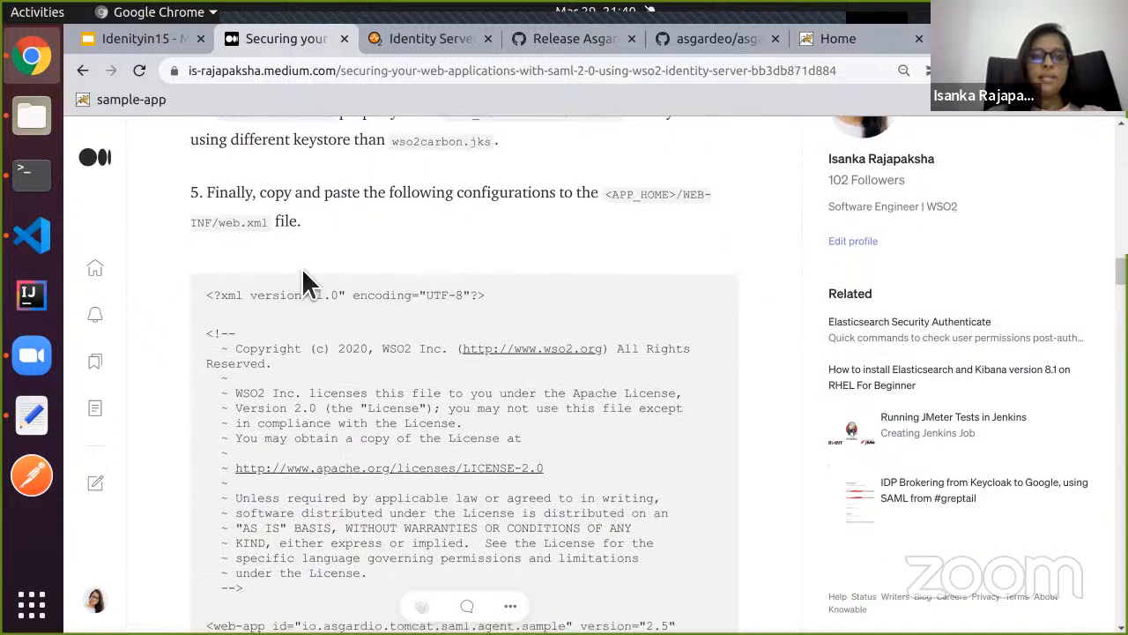
pyautogui.moveTo(222, 225); pyautogui.dragTo(270, 228)
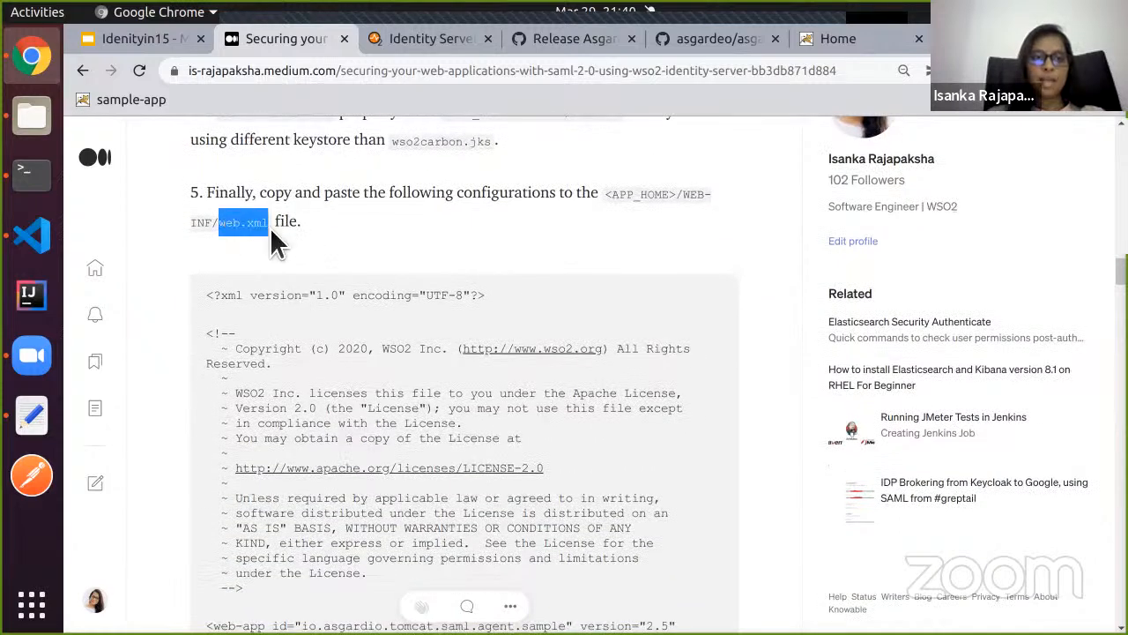
pyautogui.click(340, 319)
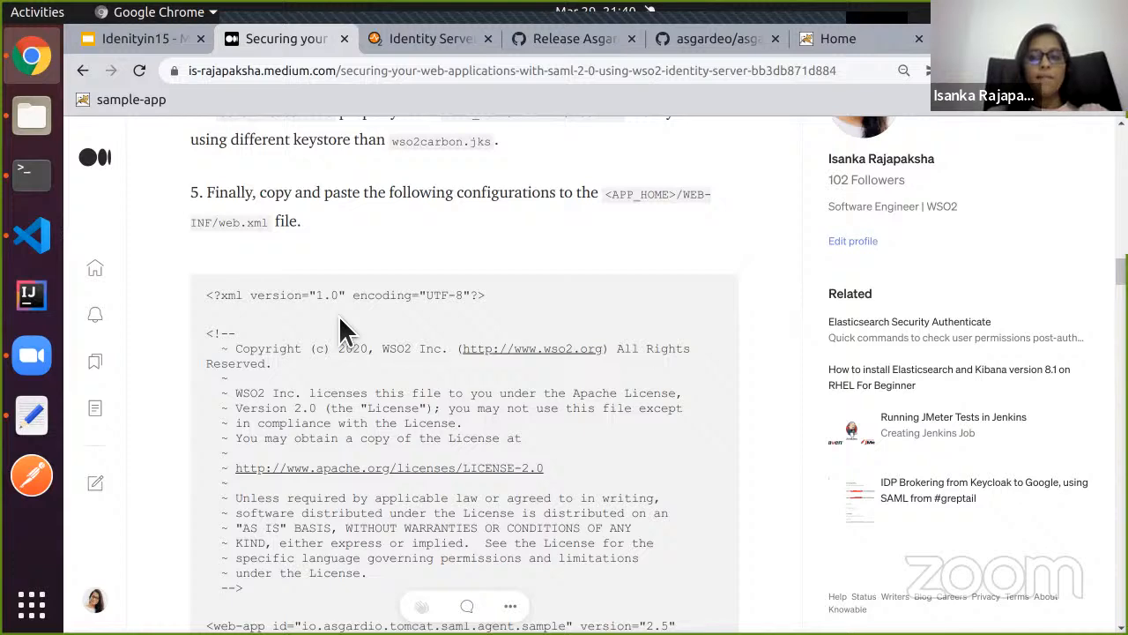
pyautogui.scroll(-1, 343, 324)
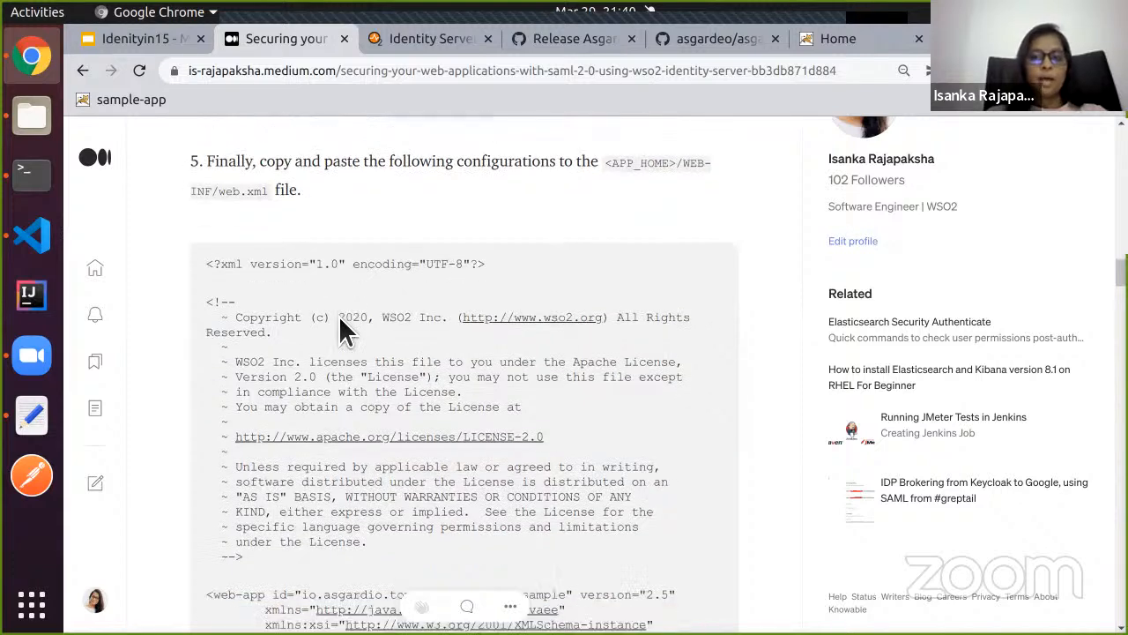
pyautogui.scroll(-4, 243, 333)
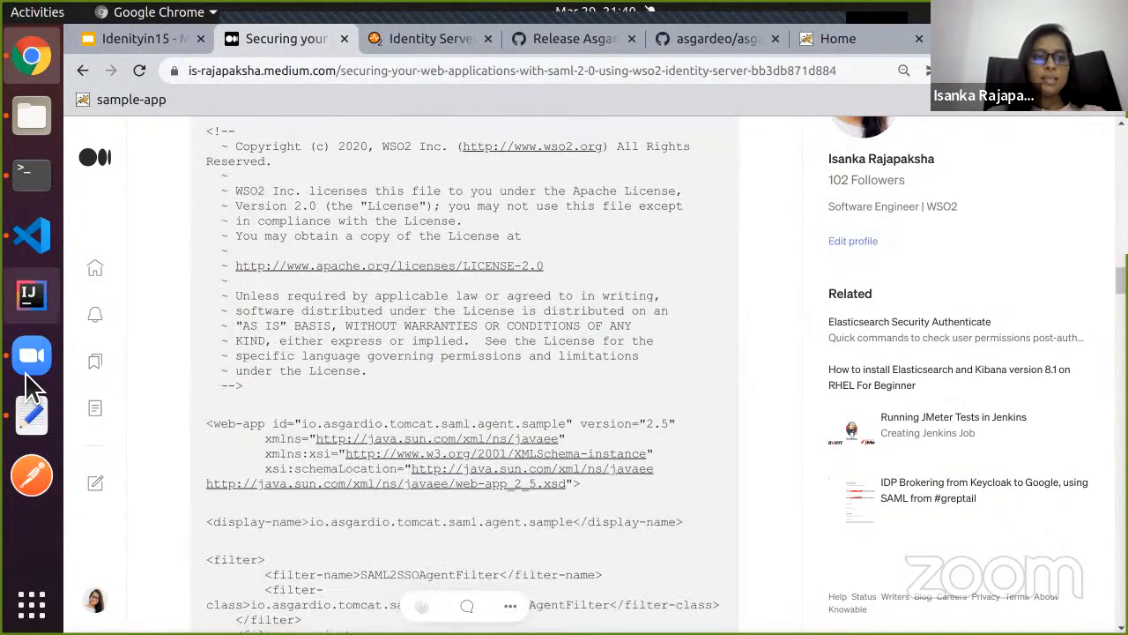
pyautogui.click(30, 414)
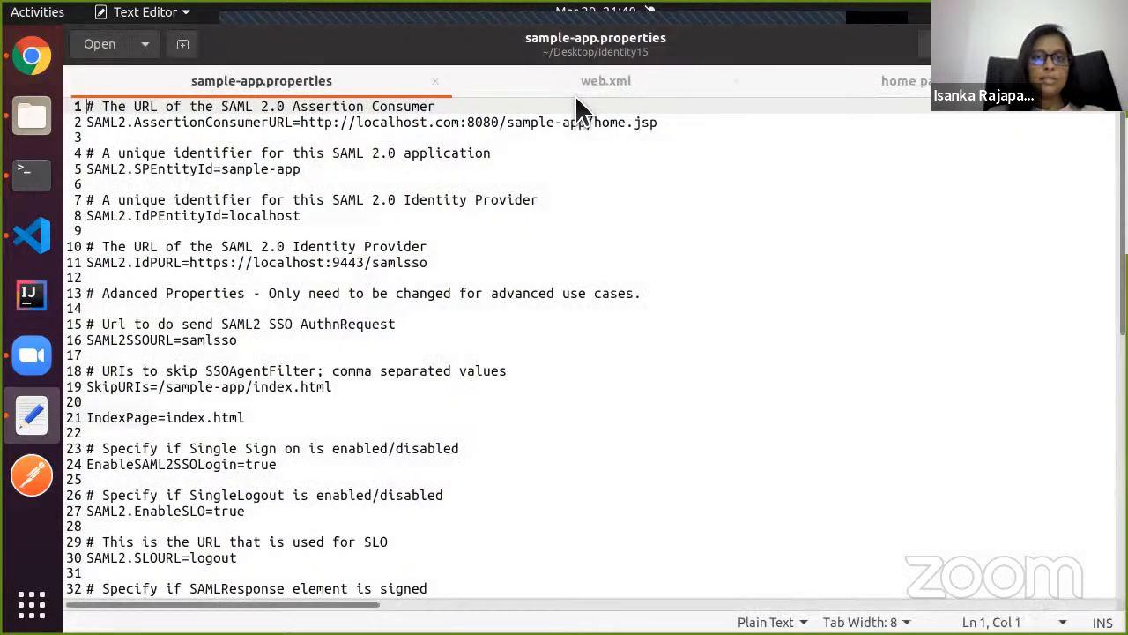
# Replace sample-app's web.xml contents with the prepared SAML2SSOAgentFilter configuration.
pyautogui.click(574, 88)
pyautogui.click(270, 378)
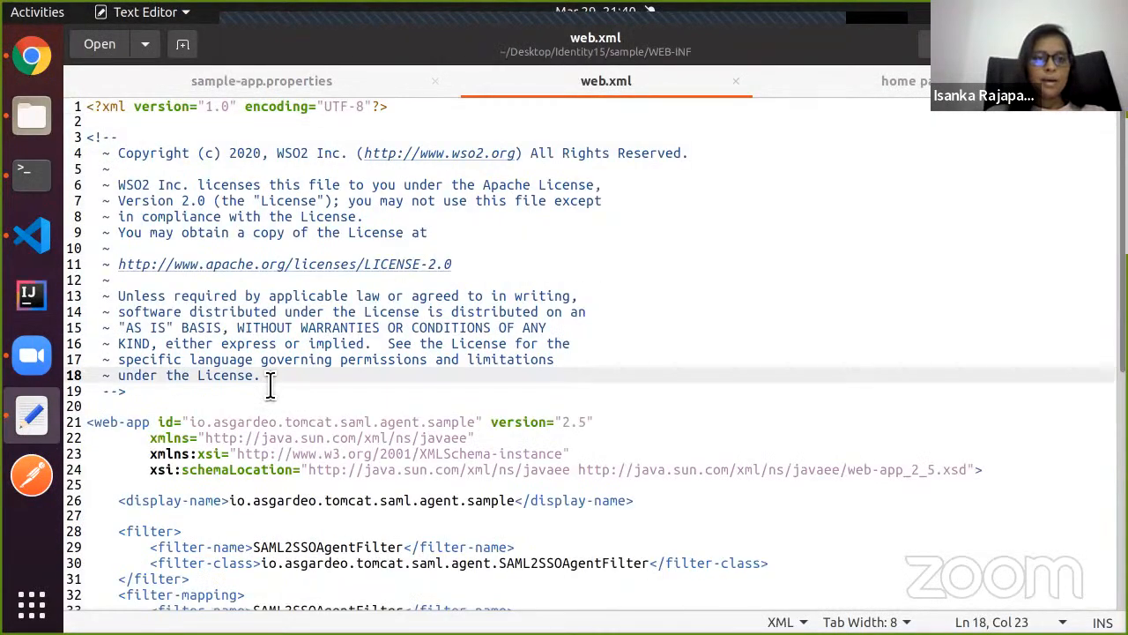
pyautogui.hotkey('ctrl', 'a')
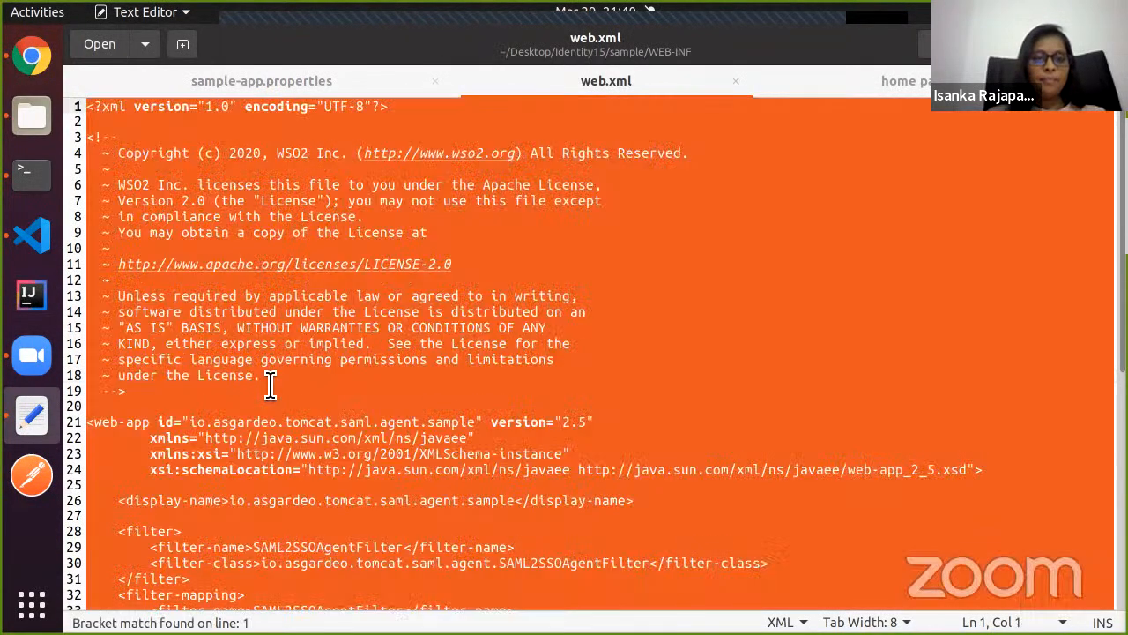
pyautogui.click(39, 247)
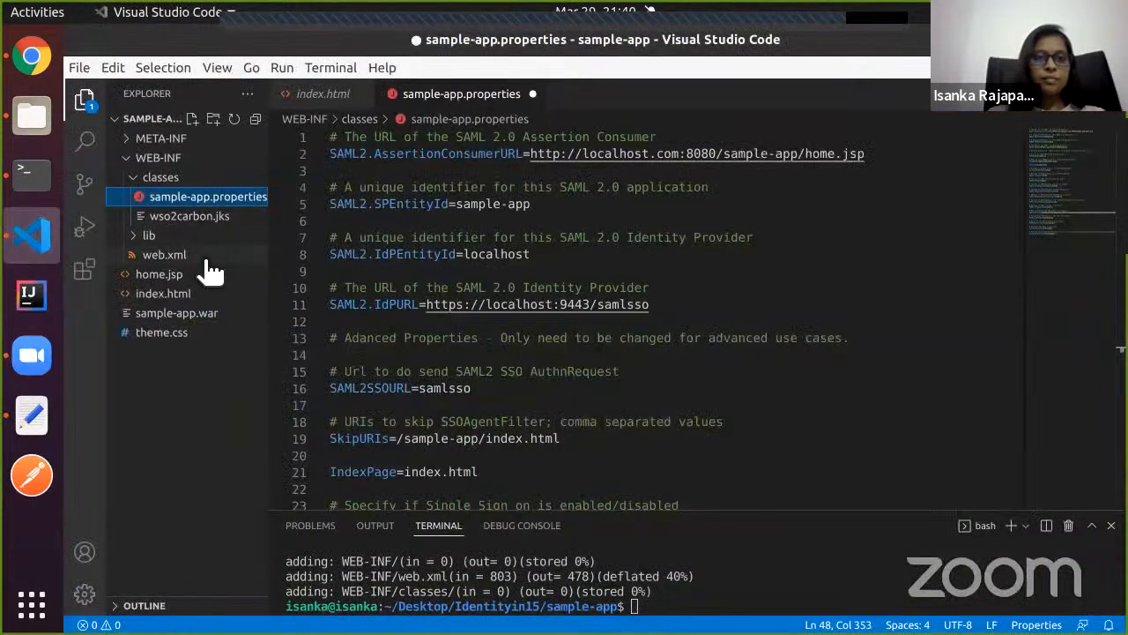
pyautogui.click(208, 259)
pyautogui.click(376, 259)
pyautogui.hotkey('ctrl', 'a')
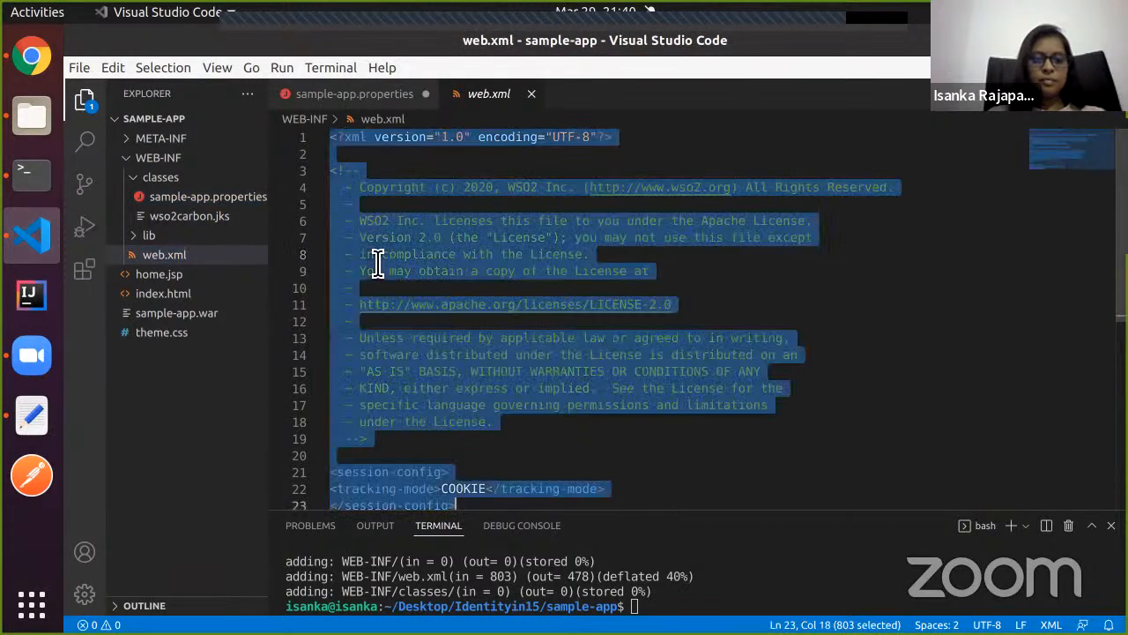
pyautogui.hotkey('ctrl', 'v')
# Review web.xml's context-param blocks for the property file and certificate file.
pyautogui.scroll(-2, 420, 335)
pyautogui.scroll(1, 385, 276)
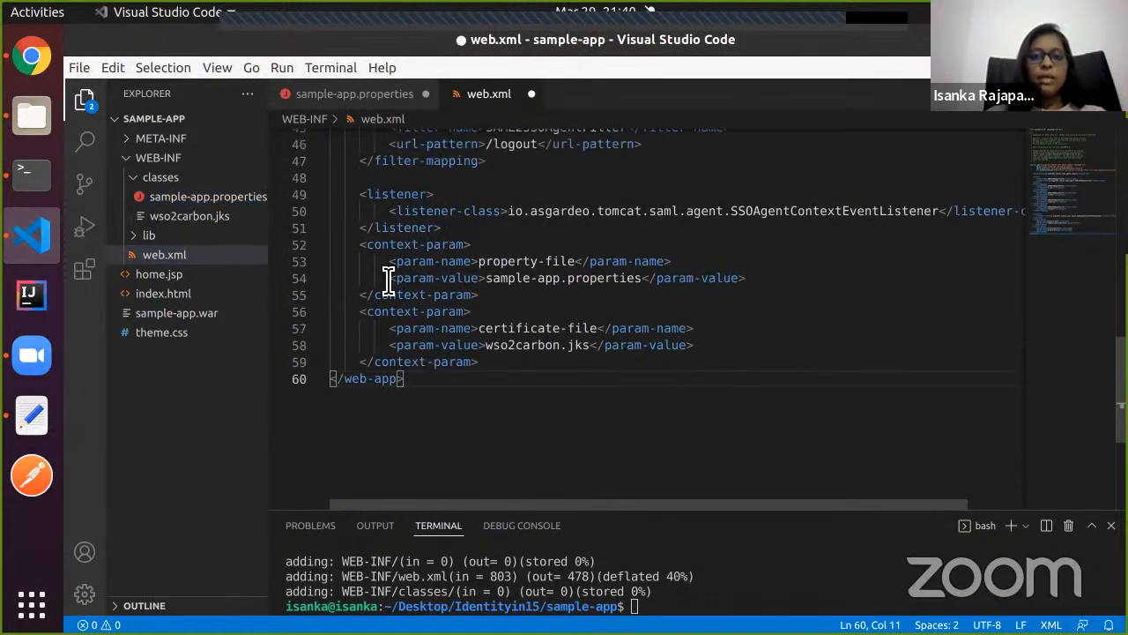
pyautogui.moveTo(362, 246); pyautogui.dragTo(509, 370)
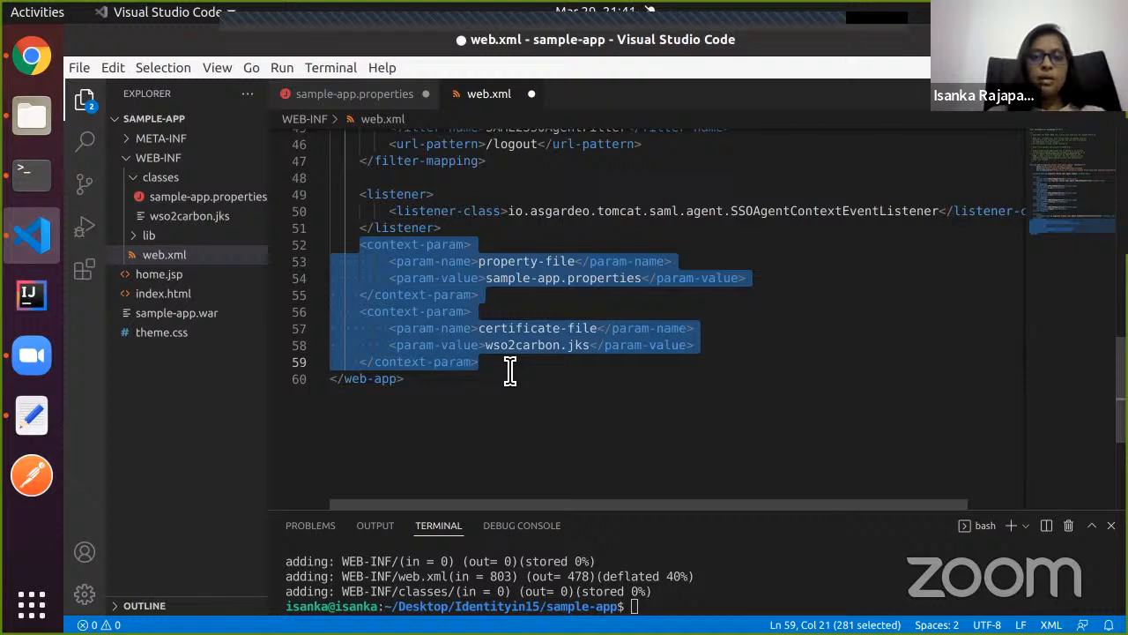
pyautogui.click(488, 278)
pyautogui.moveTo(479, 261); pyautogui.dragTo(580, 263)
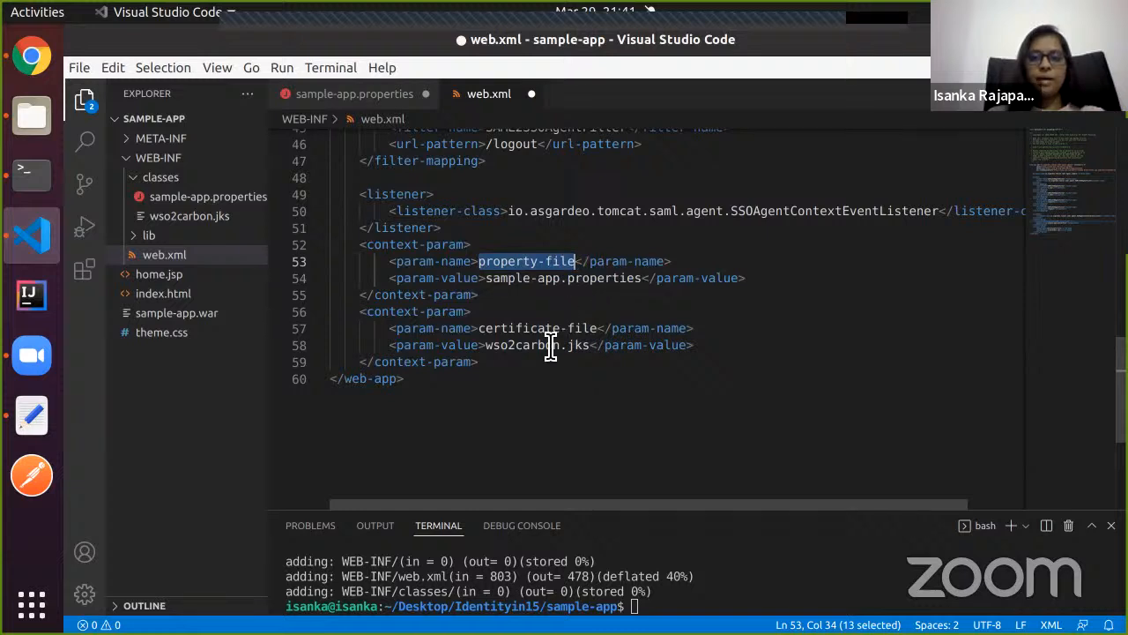
pyautogui.click(503, 383)
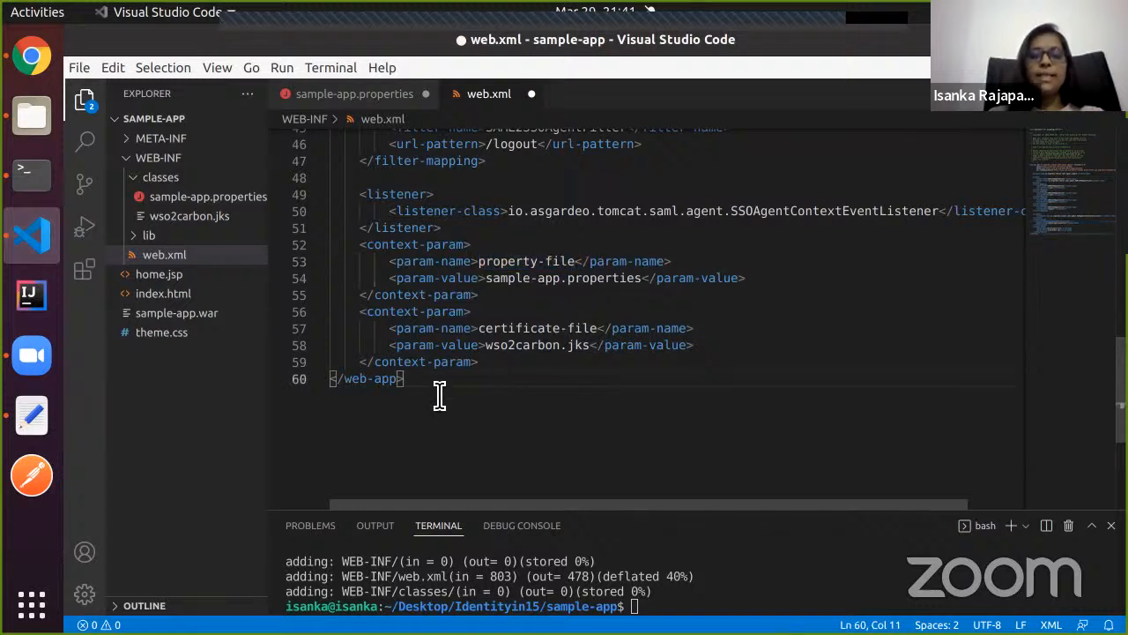
pyautogui.moveTo(362, 313); pyautogui.dragTo(489, 373)
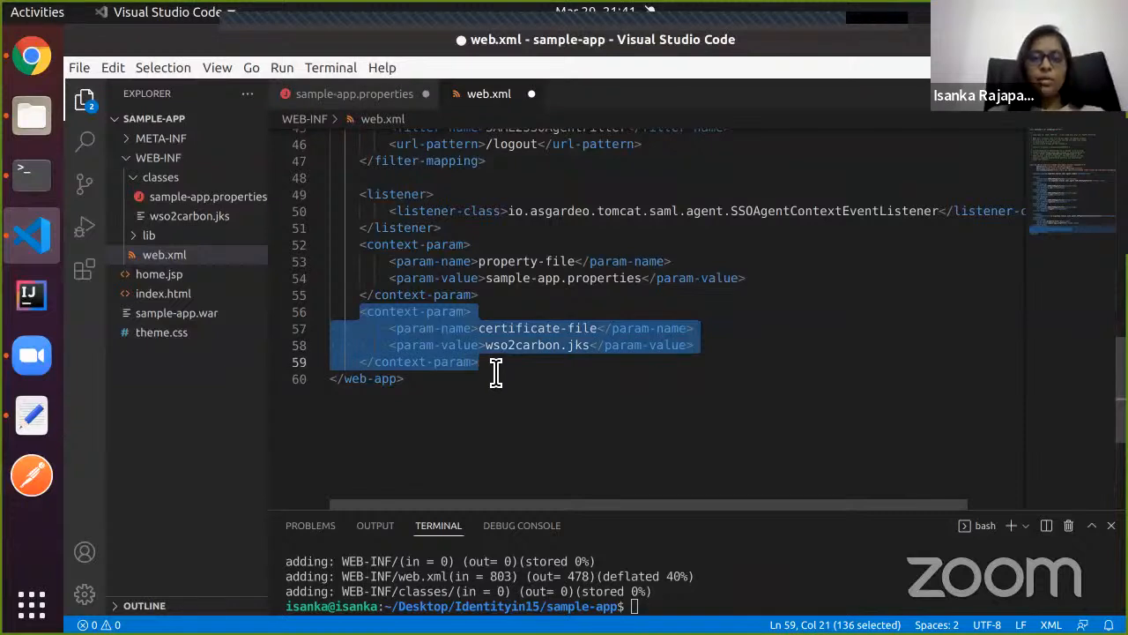
pyautogui.click(496, 374)
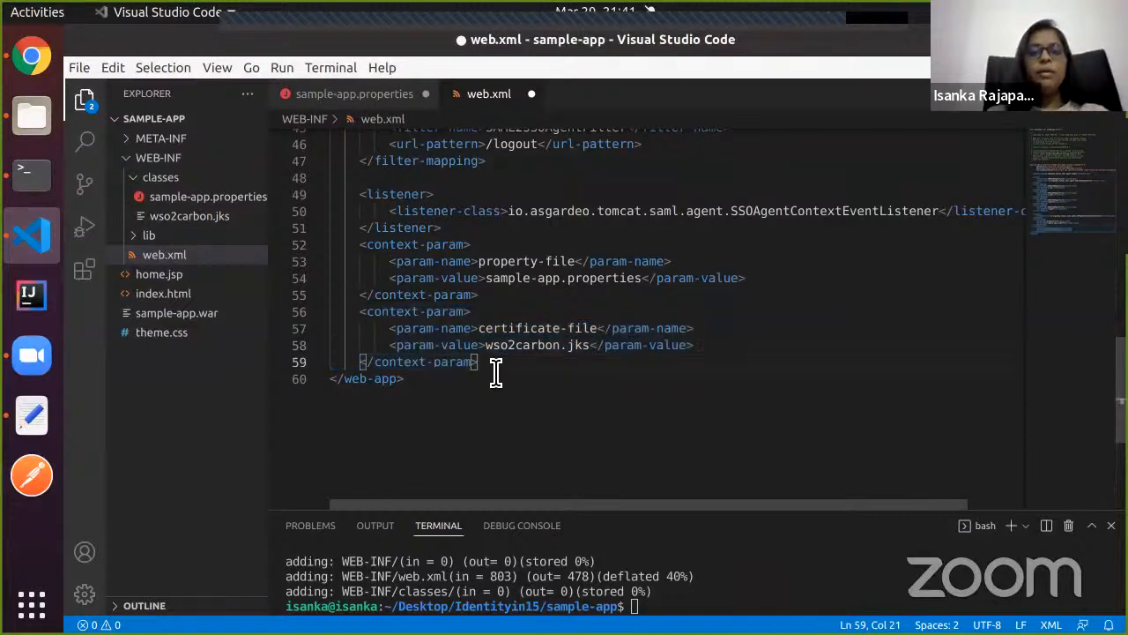
# Check wso2carbon.jks on line 58, then review the SAML settings in sample-app.properties.
pyautogui.click(596, 354)
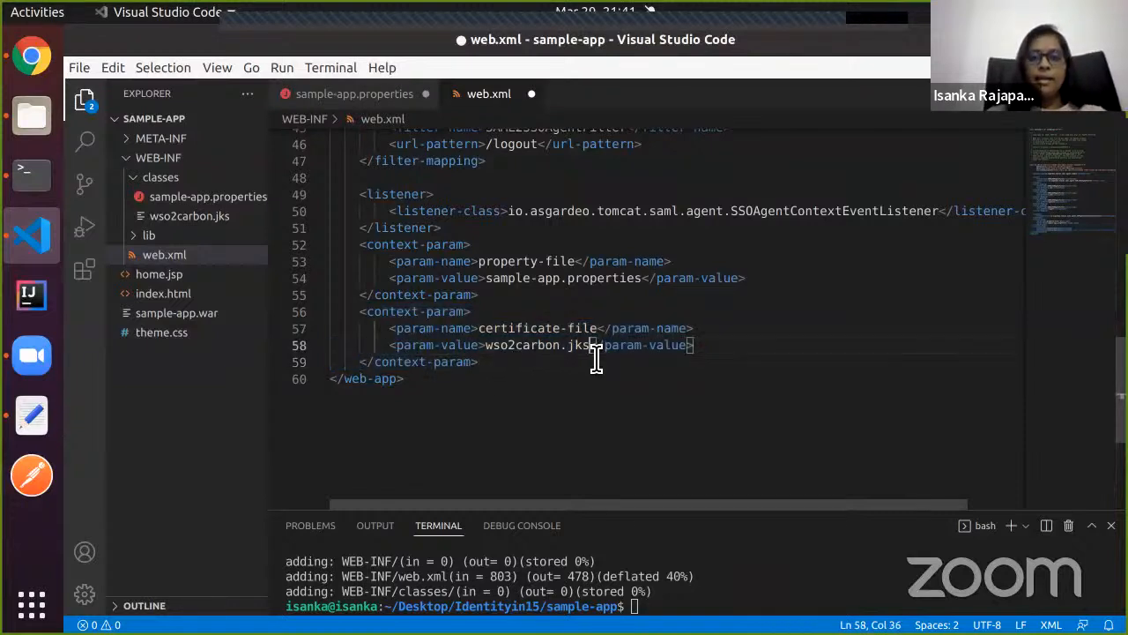
pyautogui.moveTo(595, 353); pyautogui.dragTo(486, 352)
pyautogui.click(501, 380)
pyautogui.scroll(1, 432, 399)
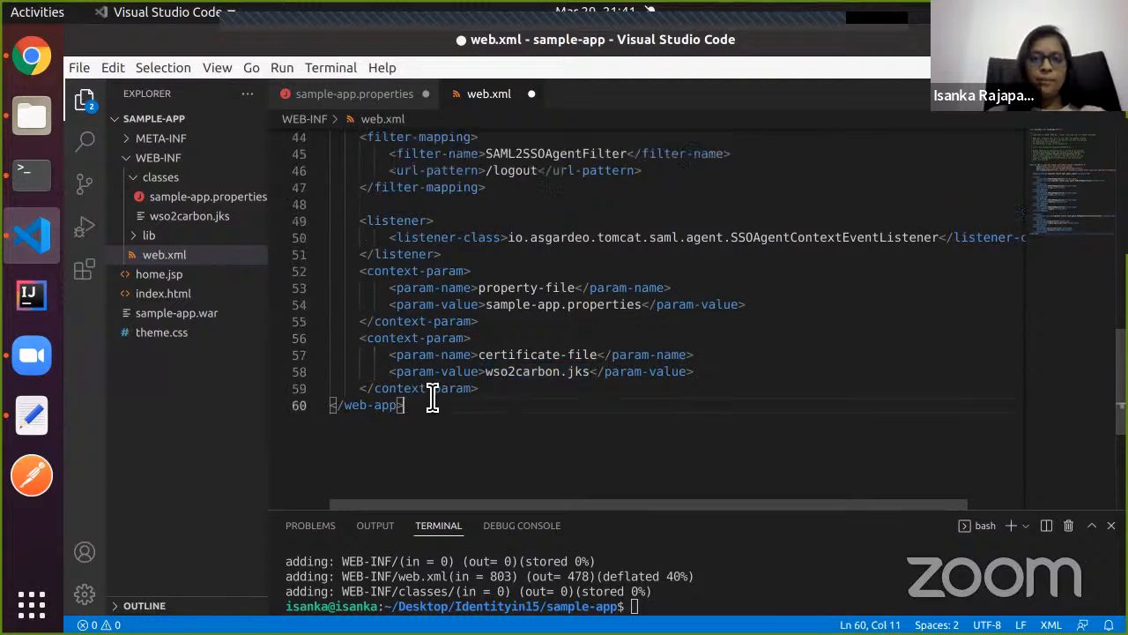
pyautogui.scroll(5, 432, 398)
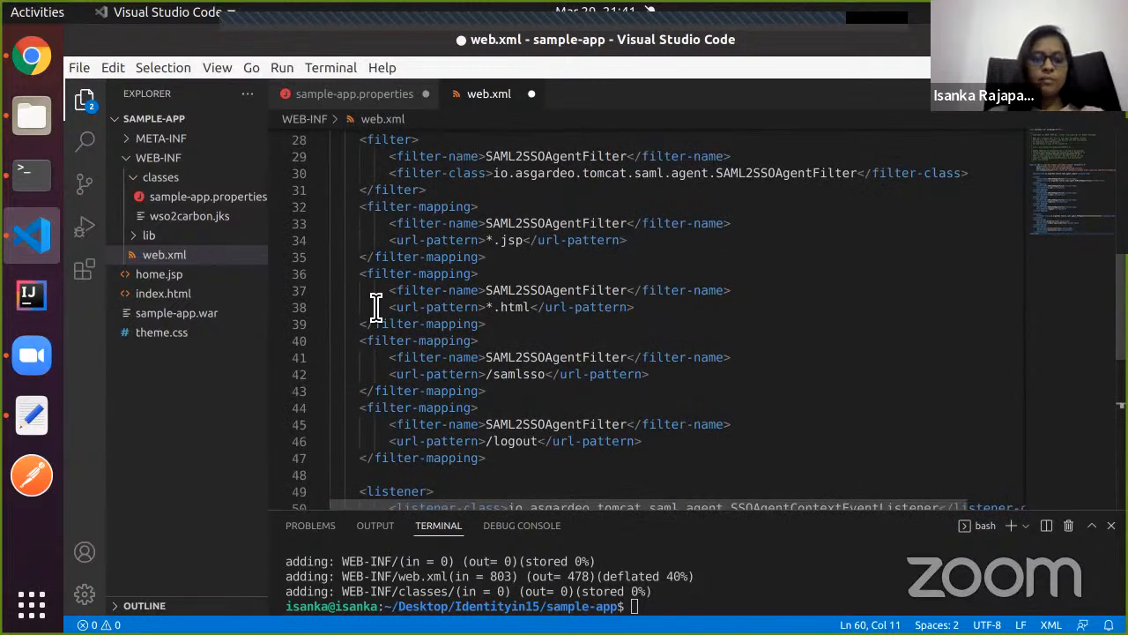
pyautogui.click(376, 102)
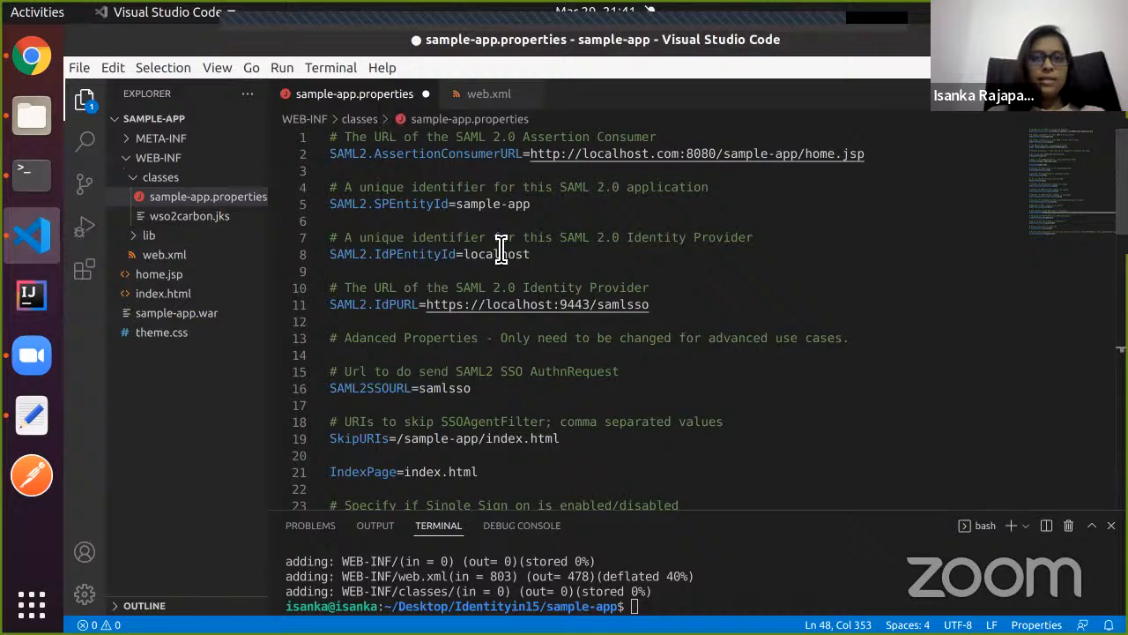
# Read the guide's 'Enable login' step, then open sample-app's index.html.
pyautogui.click(31, 56)
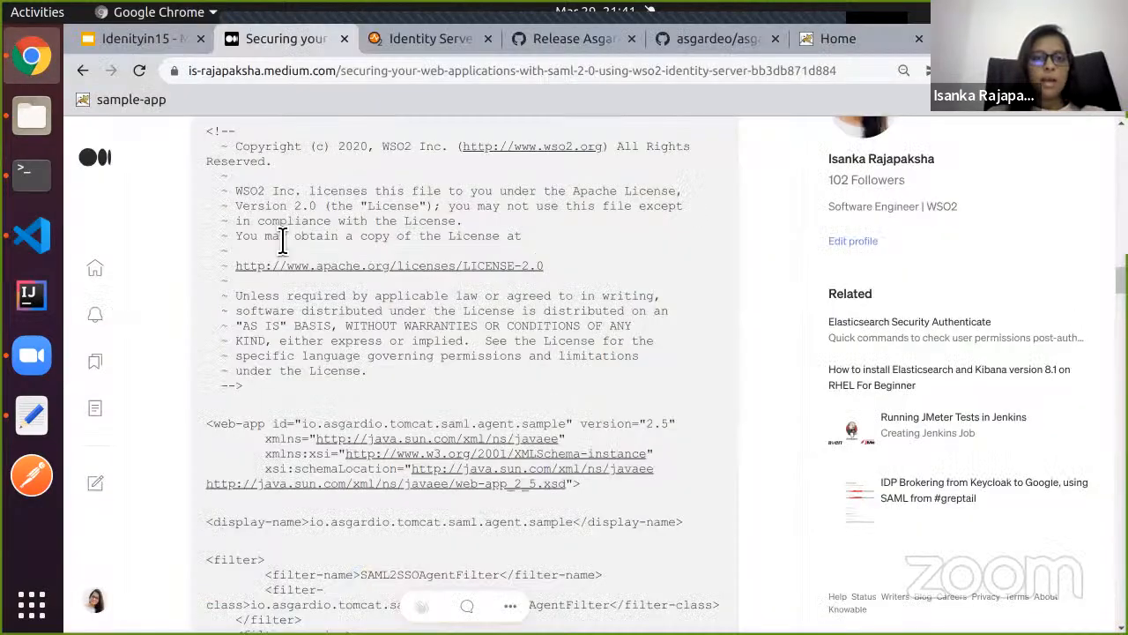
pyautogui.scroll(-15, 282, 240)
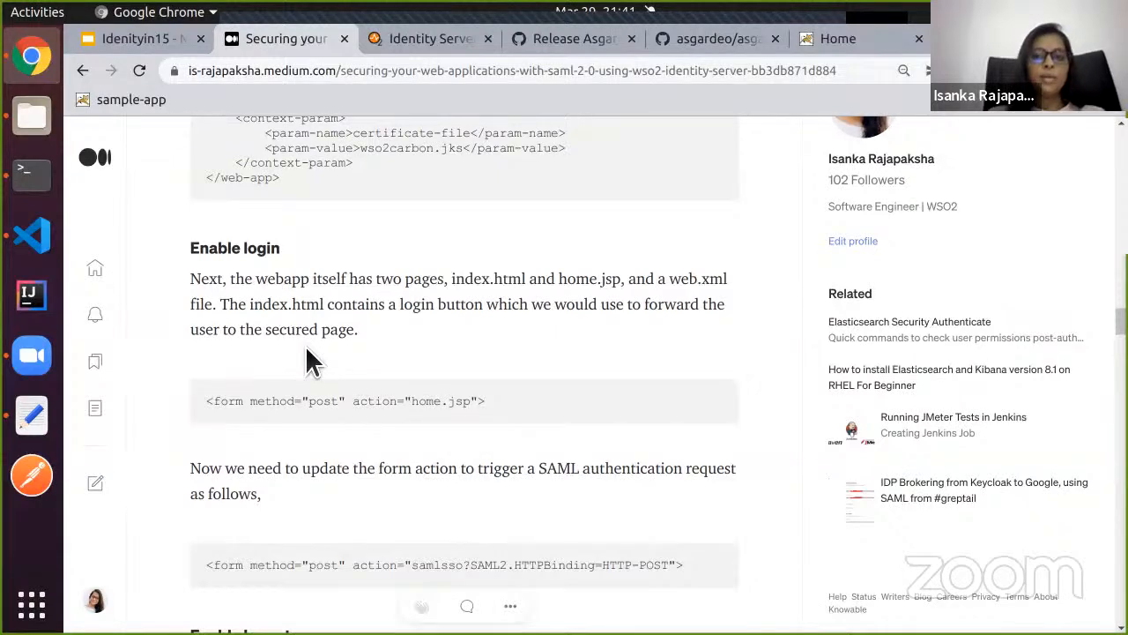
pyautogui.scroll(-1, 345, 405)
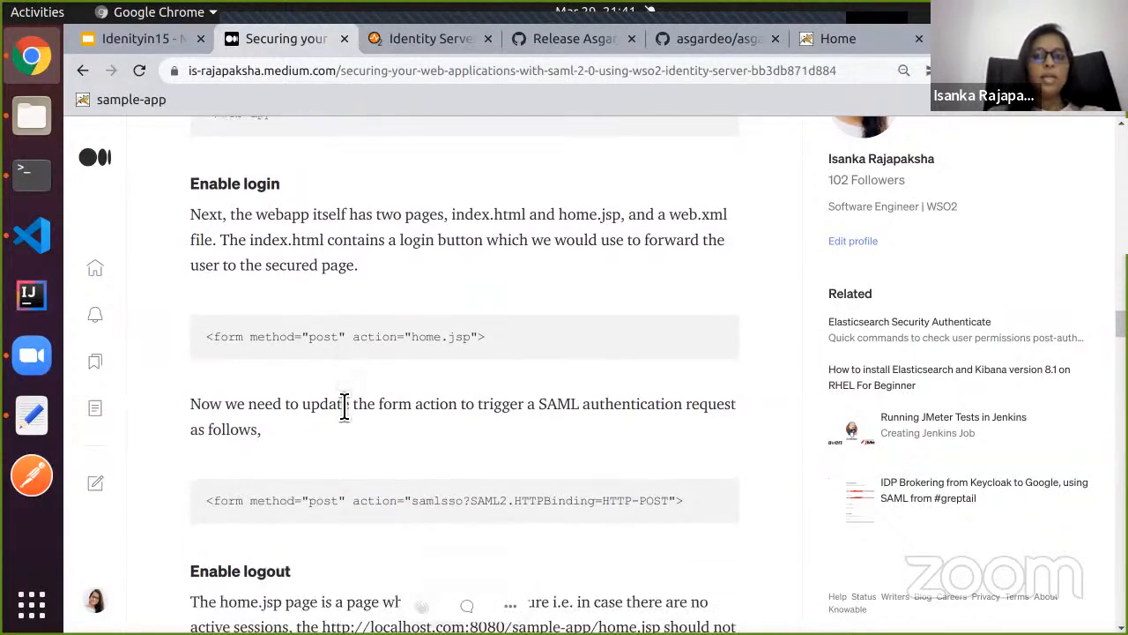
pyautogui.click(31, 234)
pyautogui.click(195, 300)
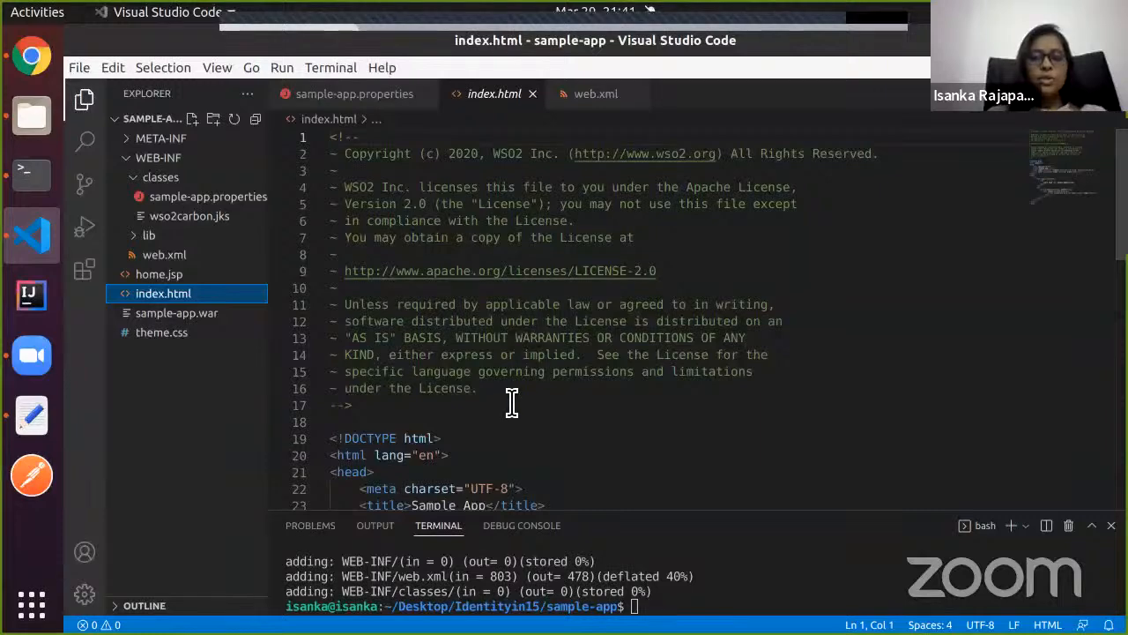
# Copy the samlsso?SAML2.HTTPBinding=HTTP-POST form action from the tutorial snippet.
pyautogui.scroll(-8, 511, 403)
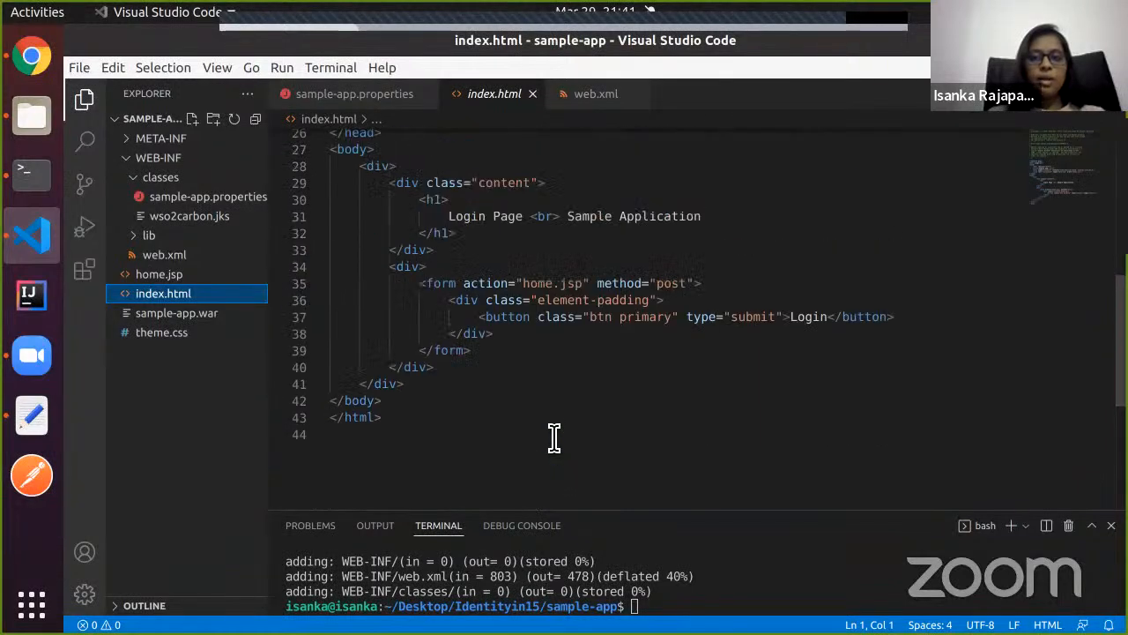
pyautogui.moveTo(465, 296); pyautogui.dragTo(596, 301)
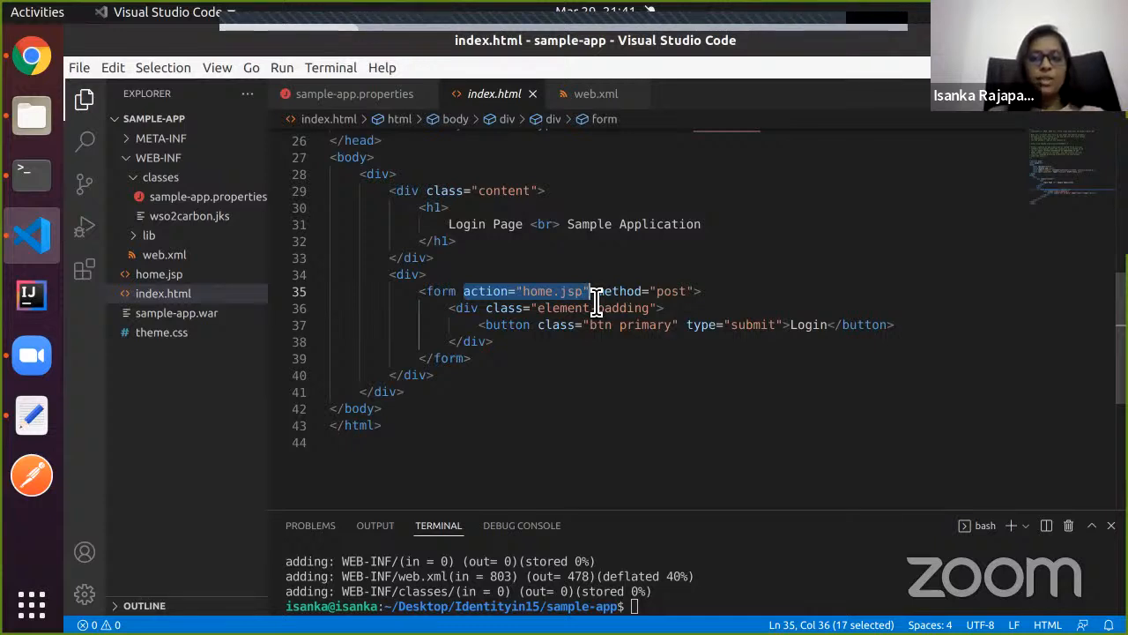
pyautogui.click(29, 66)
pyautogui.scroll(-3, 270, 323)
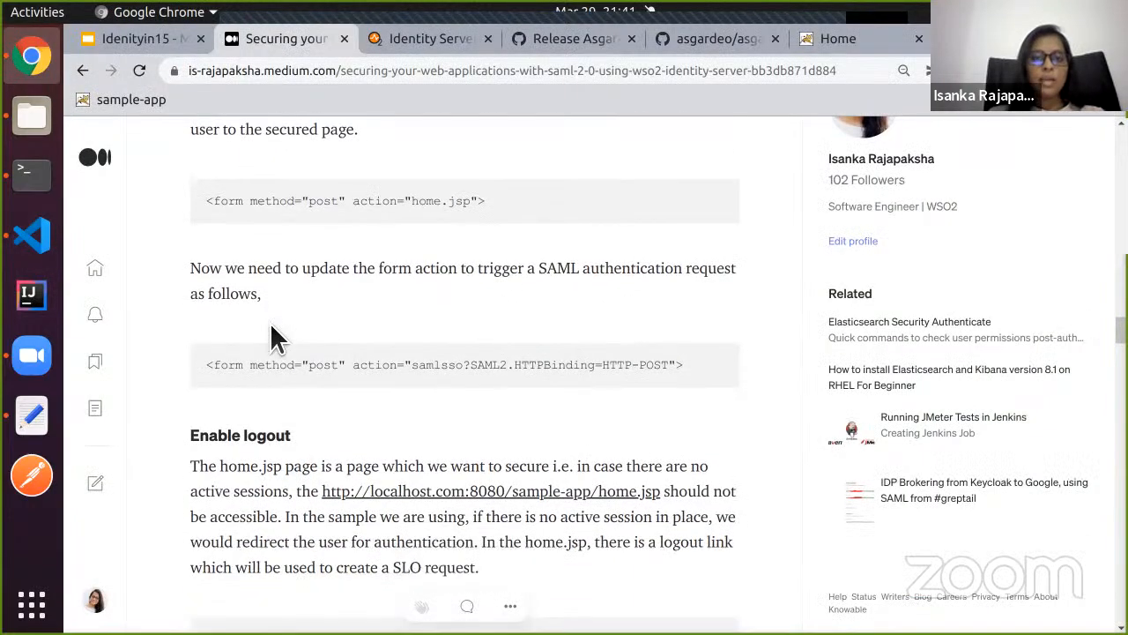
pyautogui.moveTo(354, 365); pyautogui.dragTo(679, 373)
pyautogui.hotkey('ctrl', 'c')
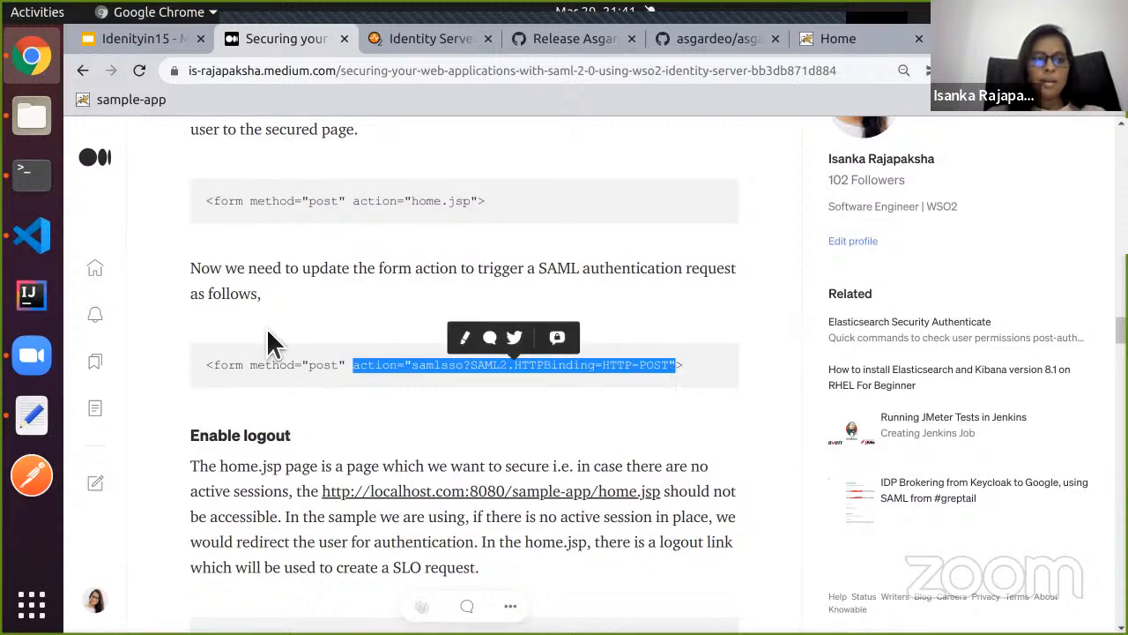
# Replace action="home.jsp" on line 35 of index.html with the copied samlsso action.
pyautogui.click(30, 238)
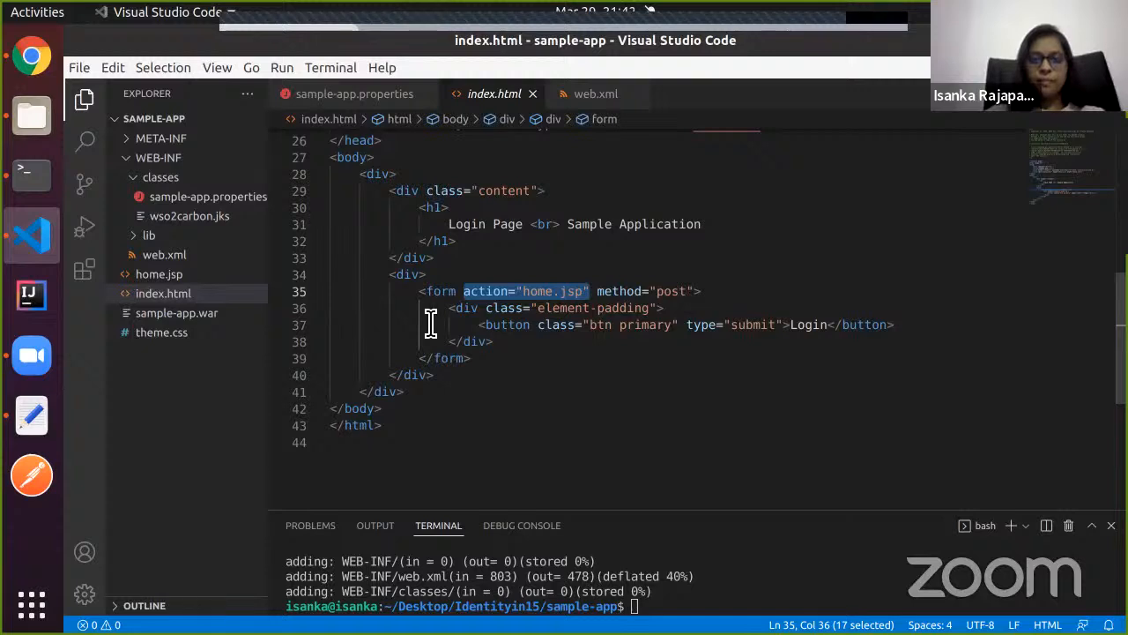
pyautogui.click(458, 308)
pyautogui.moveTo(463, 291); pyautogui.dragTo(596, 302)
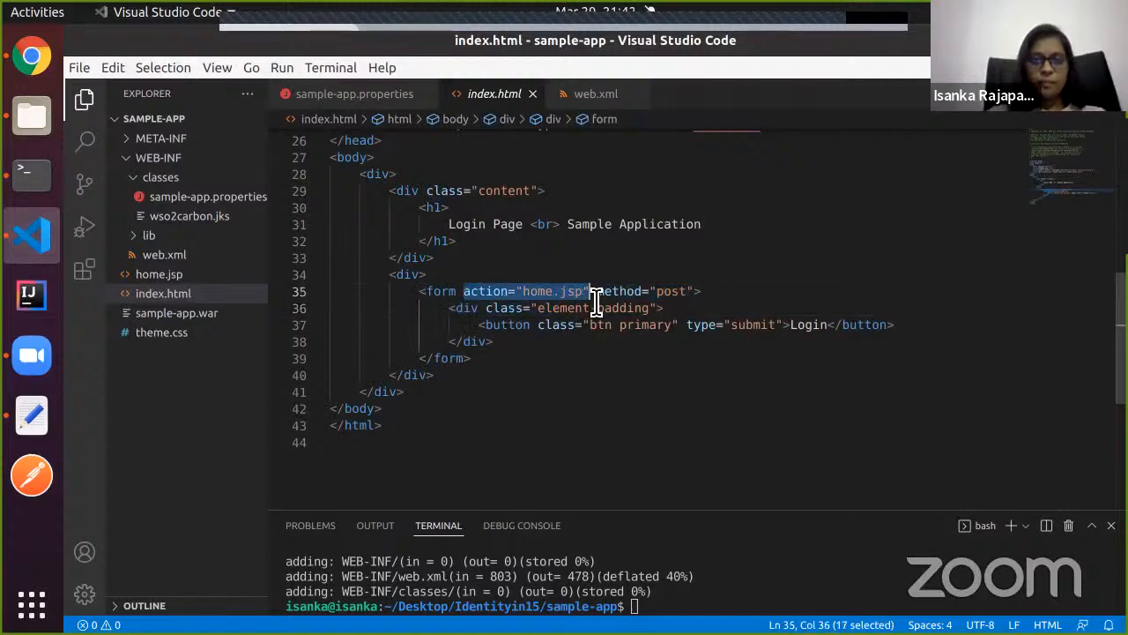
pyautogui.hotkey('ctrl', 'v')
pyautogui.press('Down')
pyautogui.press('Down')
pyautogui.press('Down')
pyautogui.press('Down')
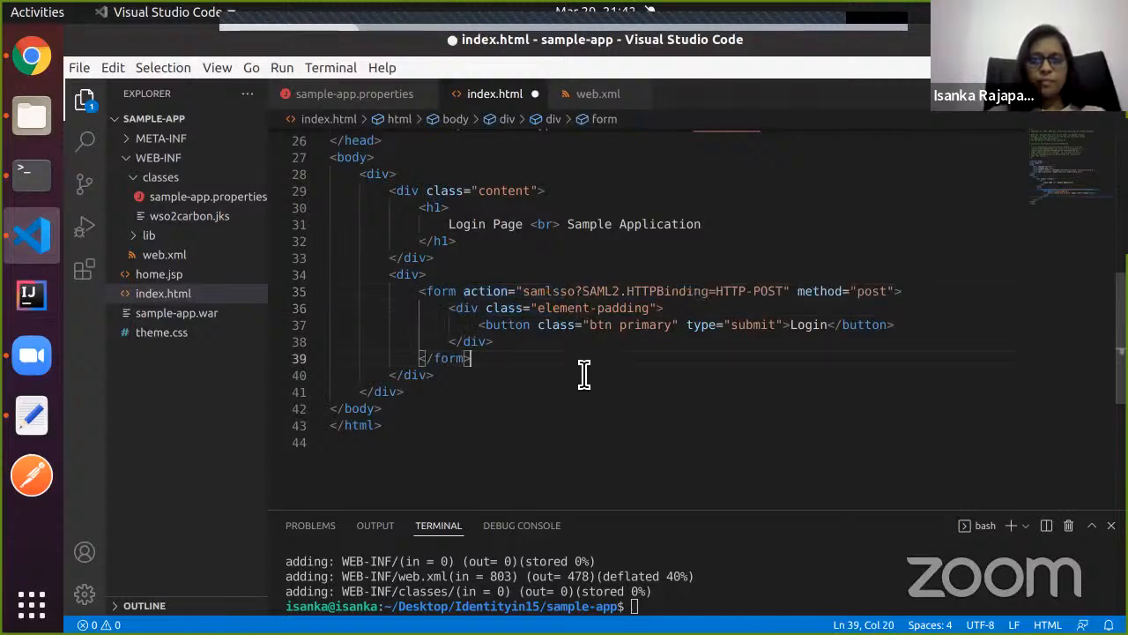
pyautogui.click(27, 62)
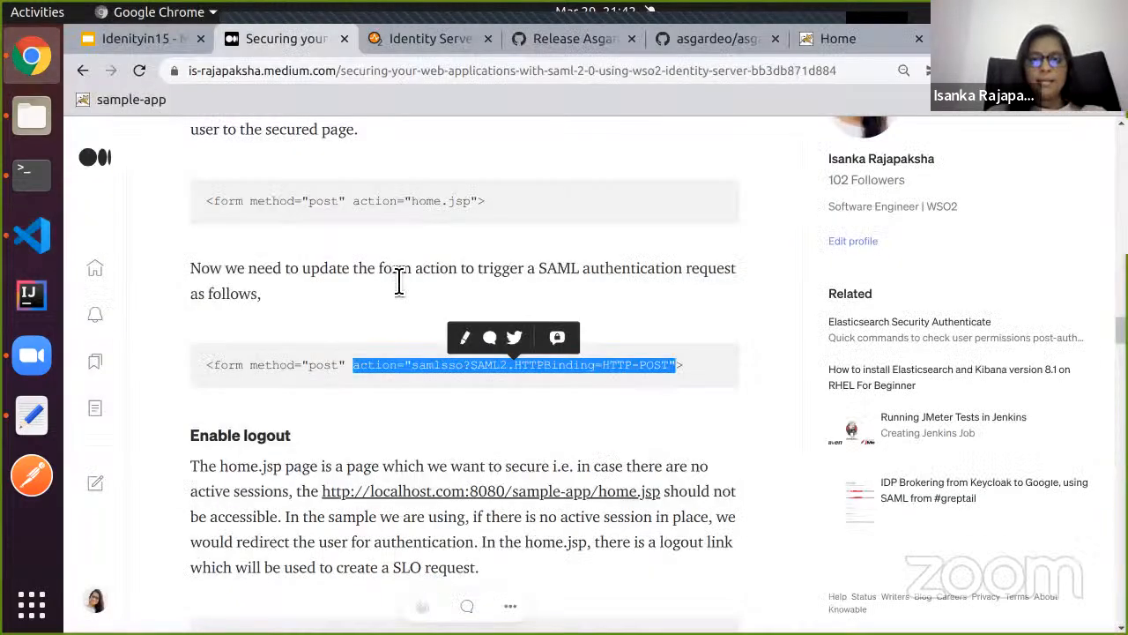
pyautogui.scroll(-4, 453, 358)
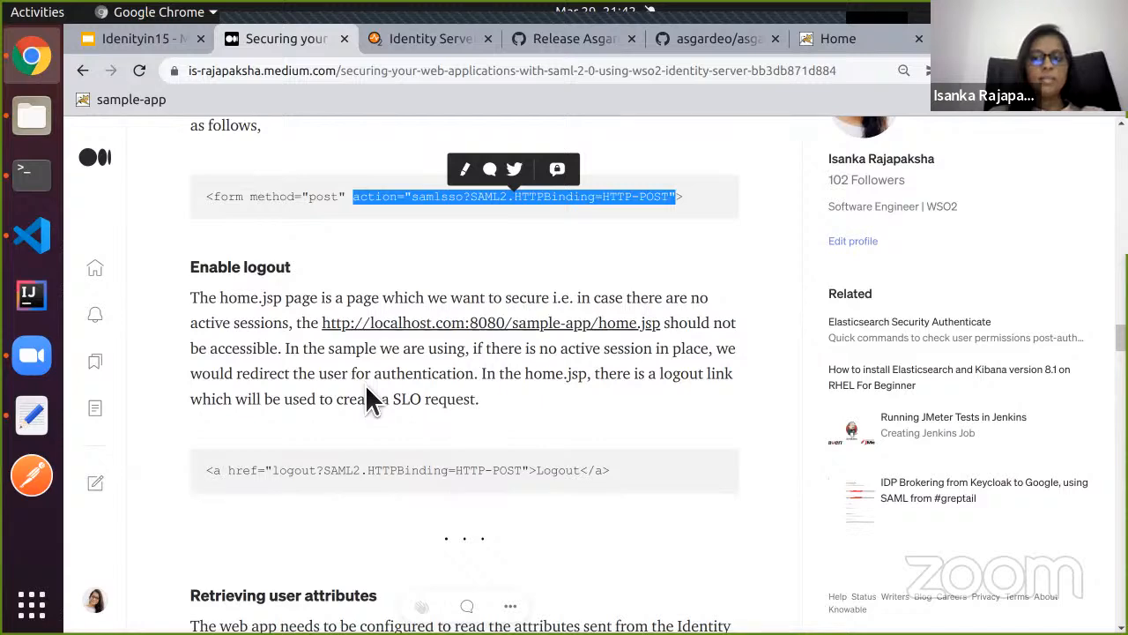
pyautogui.click(23, 251)
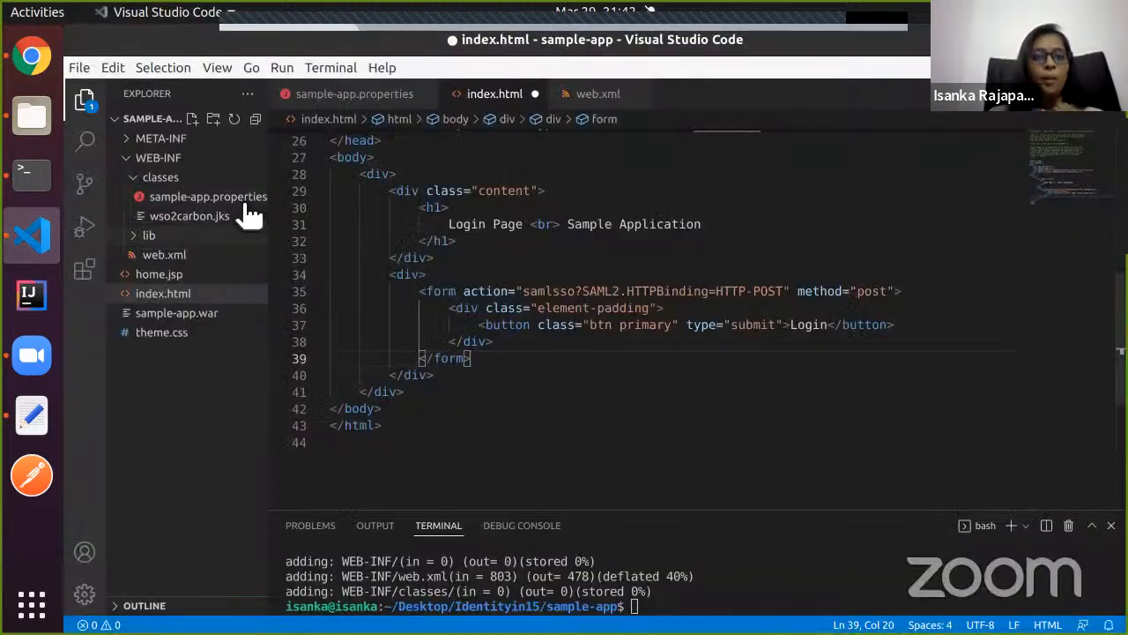
# Open home.jsp and copy the logout?SAML2.HTTPBinding=HTTP-POST href from the tutorial.
pyautogui.click(202, 280)
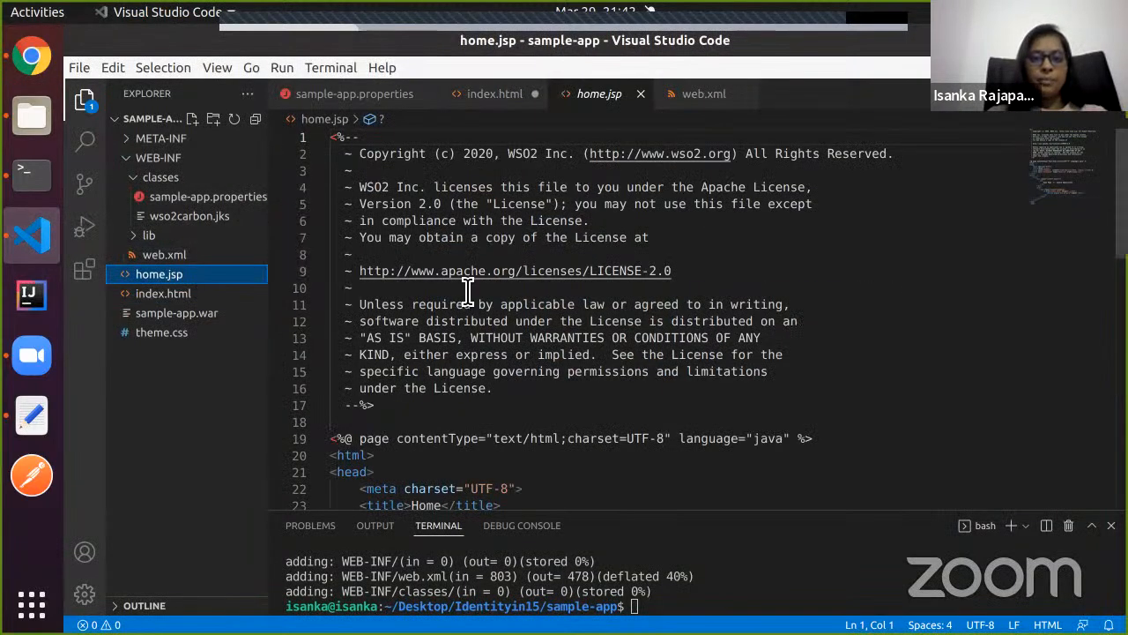
pyautogui.scroll(-8, 469, 295)
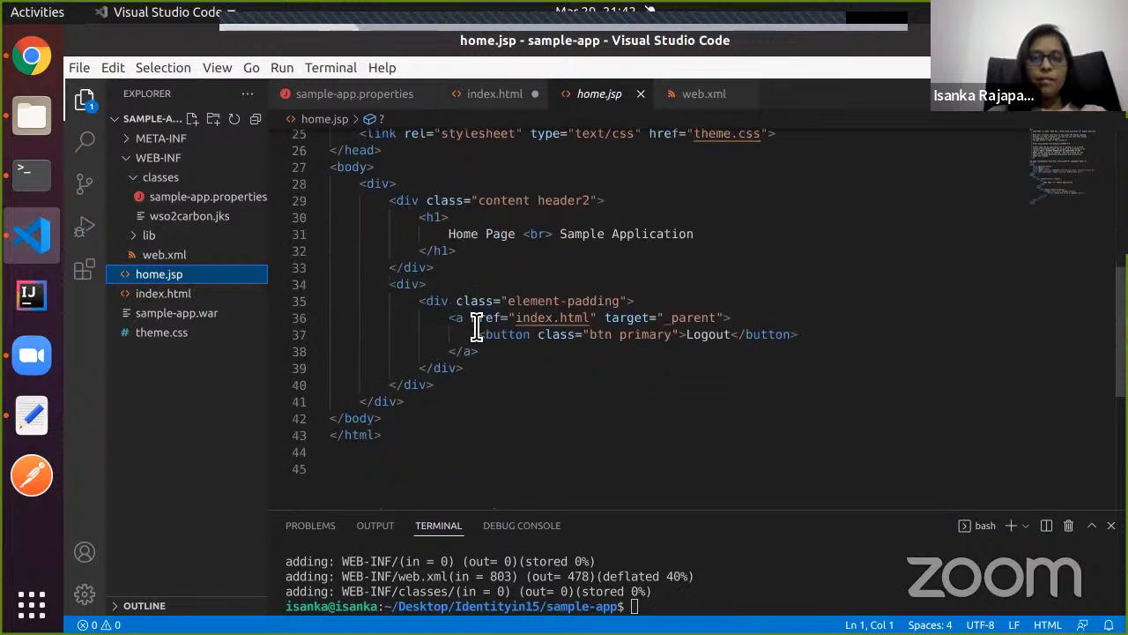
pyautogui.moveTo(472, 319); pyautogui.dragTo(605, 324)
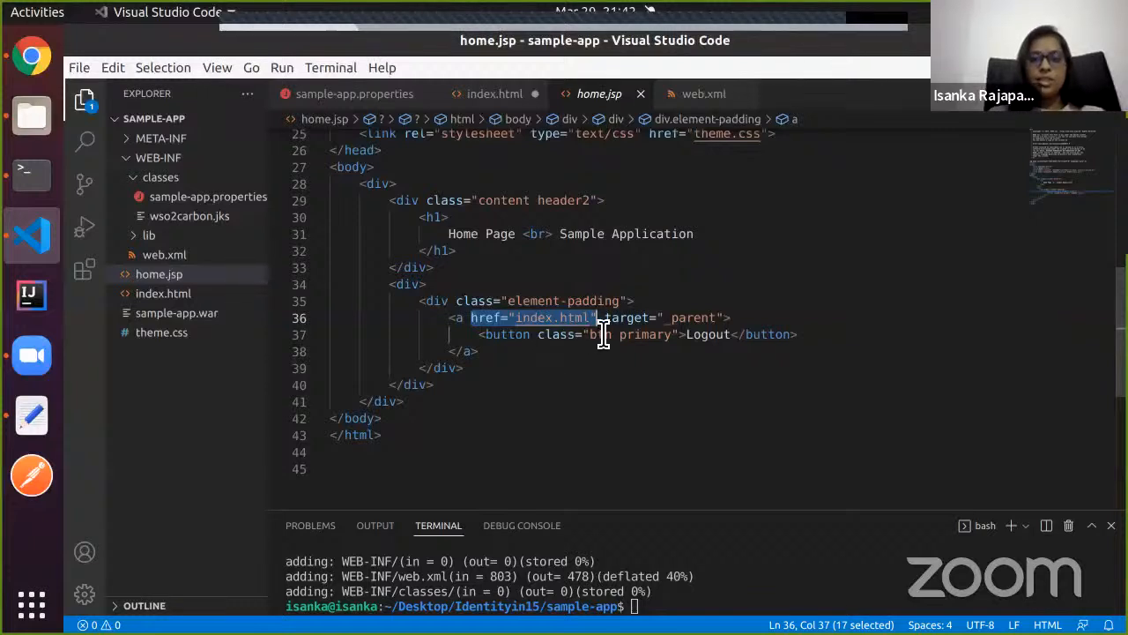
pyautogui.click(554, 389)
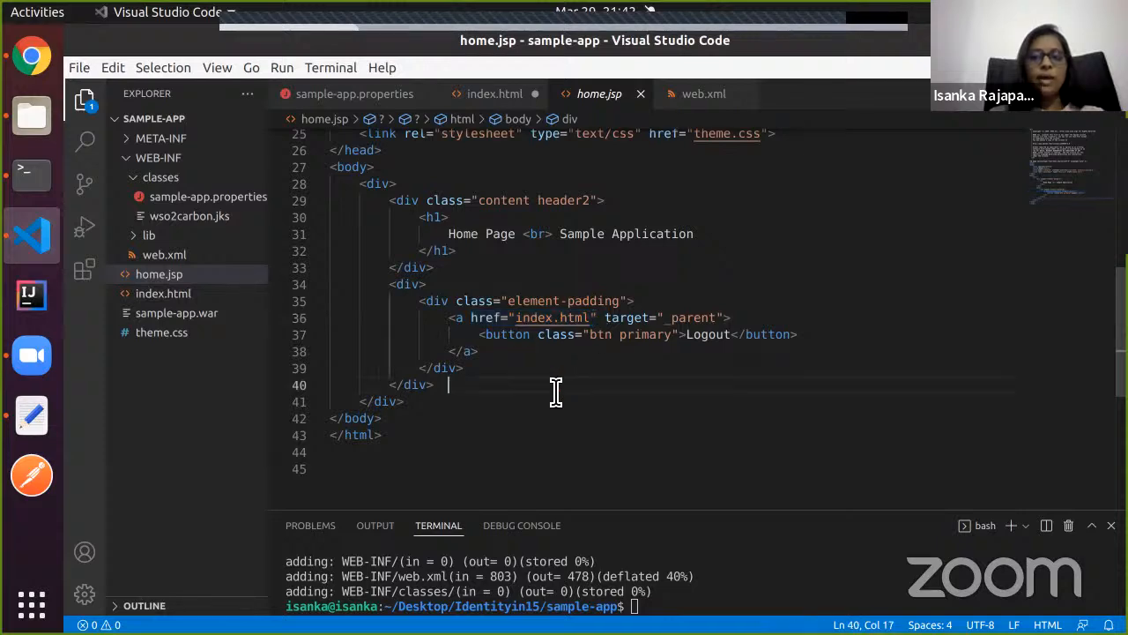
pyautogui.click(29, 69)
pyautogui.scroll(-2, 428, 414)
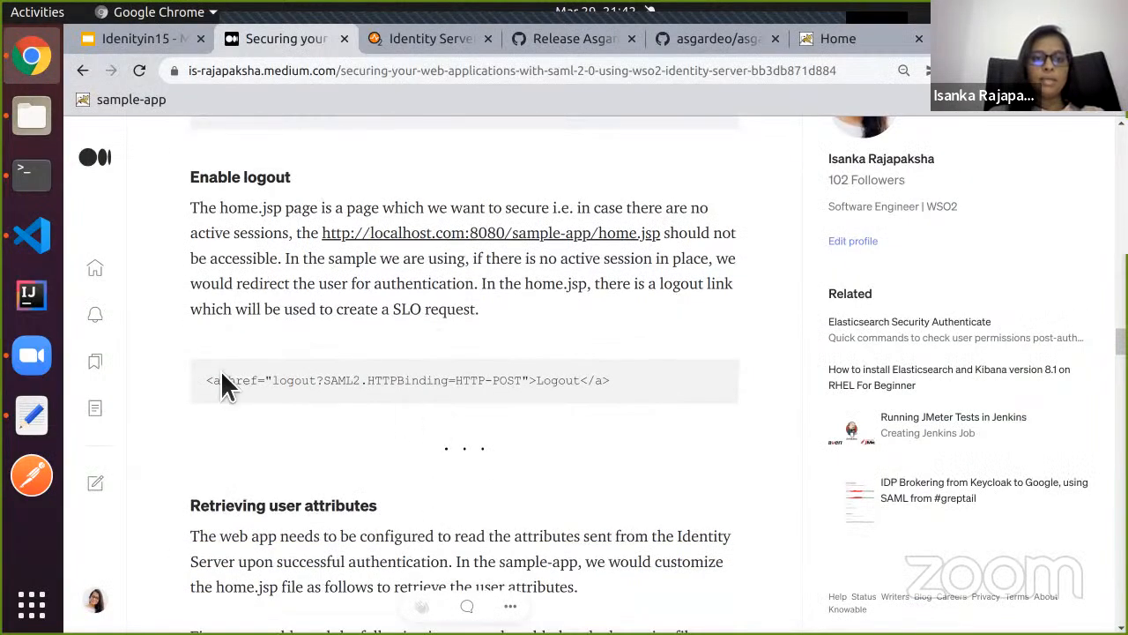
pyautogui.moveTo(232, 390); pyautogui.dragTo(535, 393)
pyautogui.hotkey('ctrl', 'c')
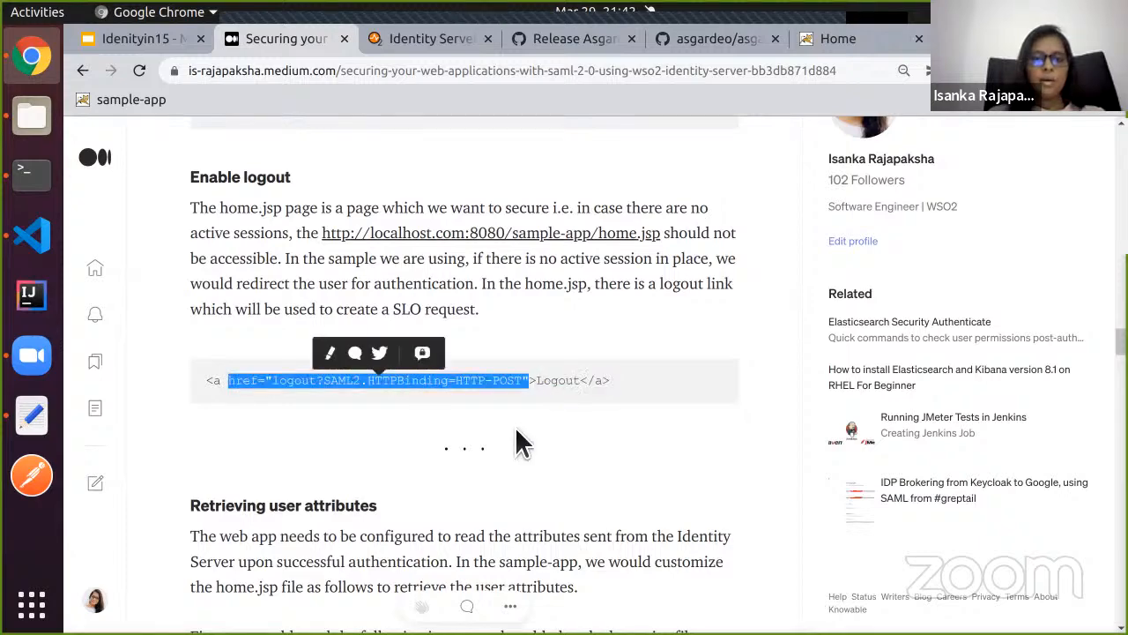
# Replace href="index.html" on home.jsp's Logout link with the copied logout href.
pyautogui.click(35, 243)
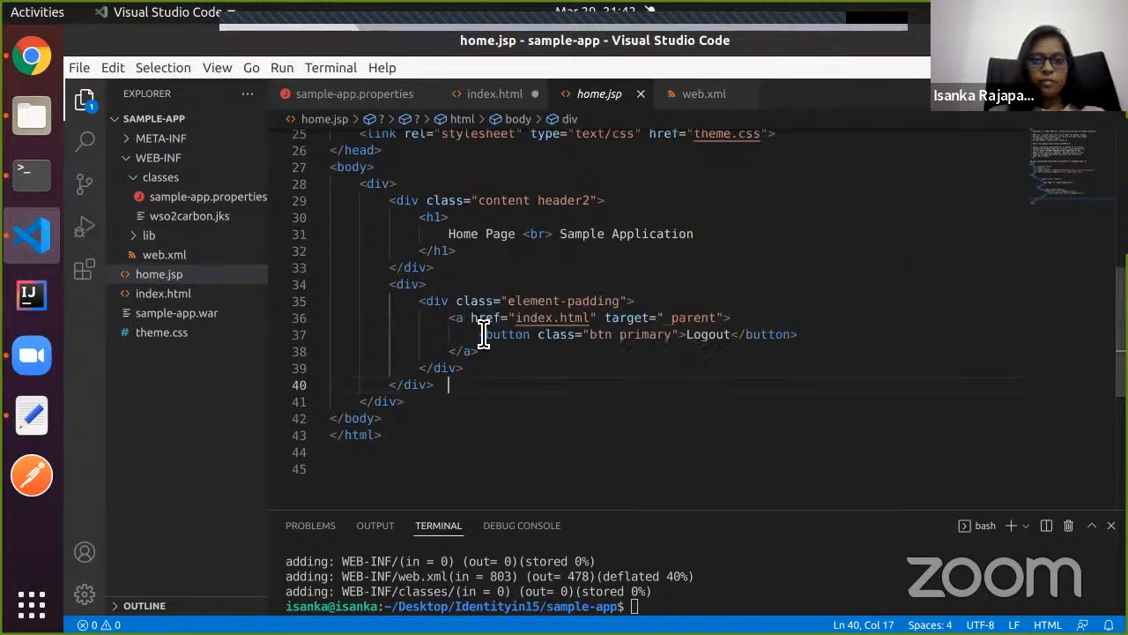
pyautogui.moveTo(471, 319); pyautogui.dragTo(606, 324)
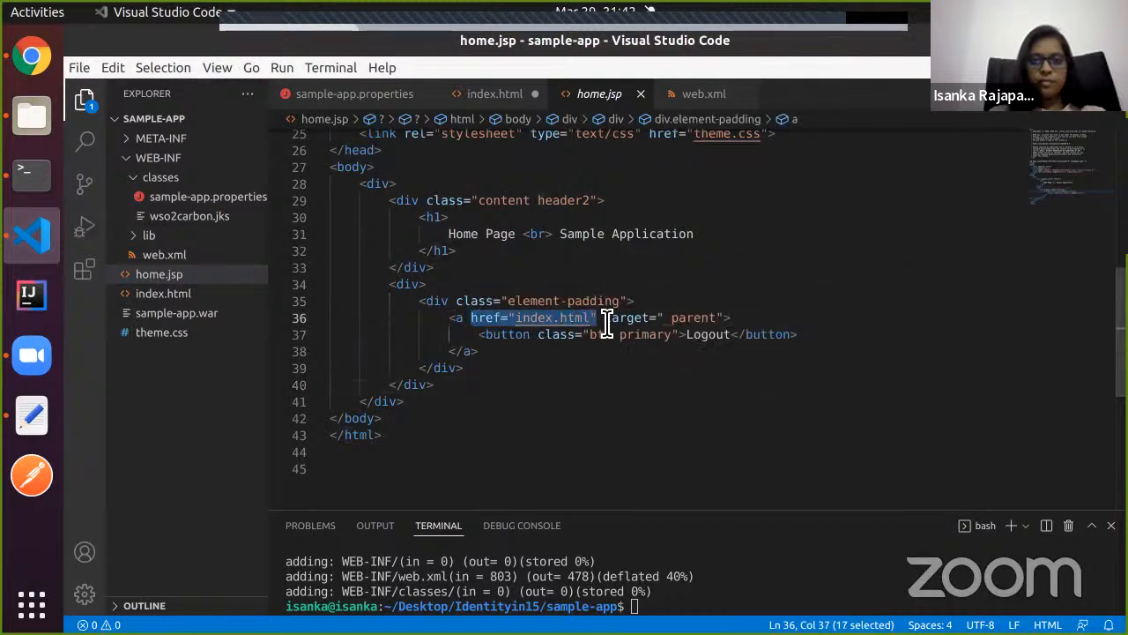
pyautogui.hotkey('ctrl', 'v')
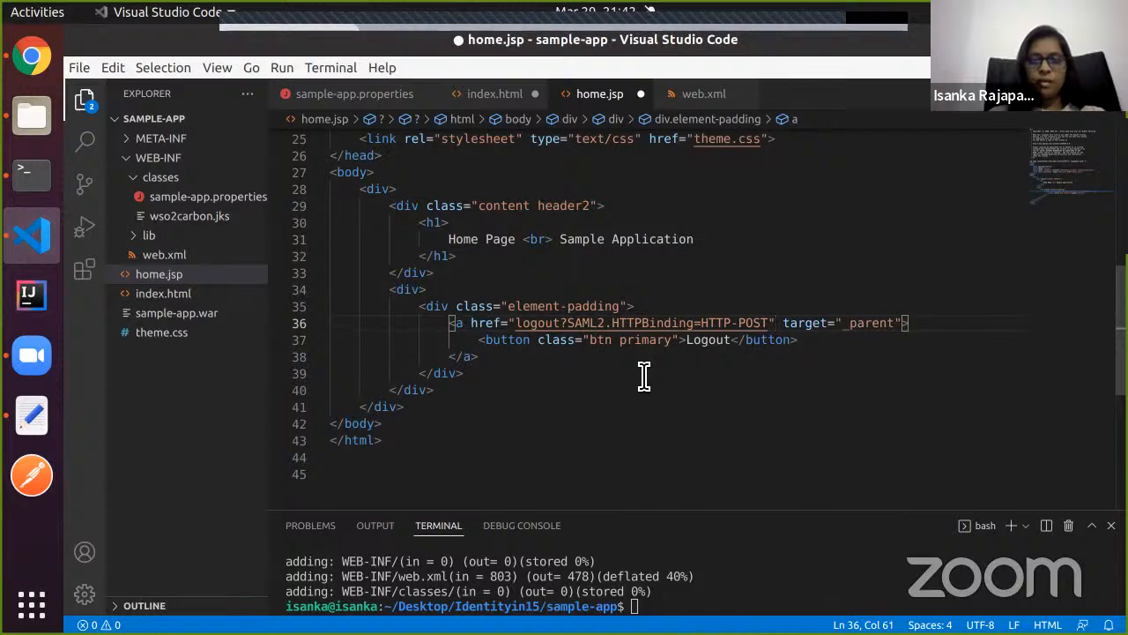
pyautogui.hotkey('ctrl', 'a')
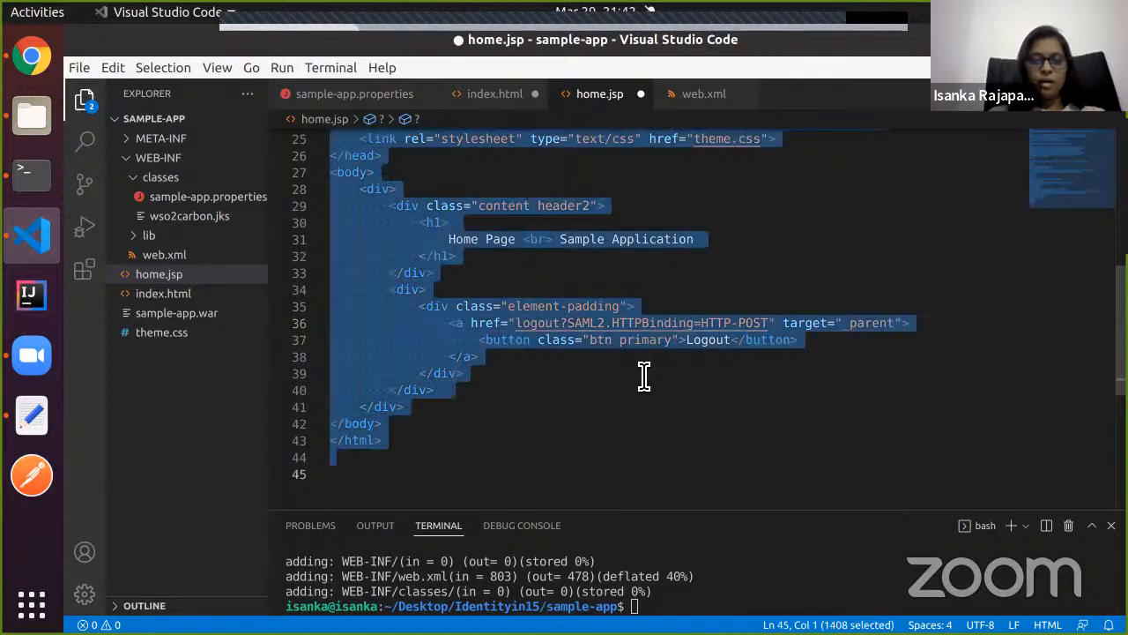
pyautogui.click(644, 374)
# Save the edited index.html and home.jsp files.
pyautogui.click(494, 95)
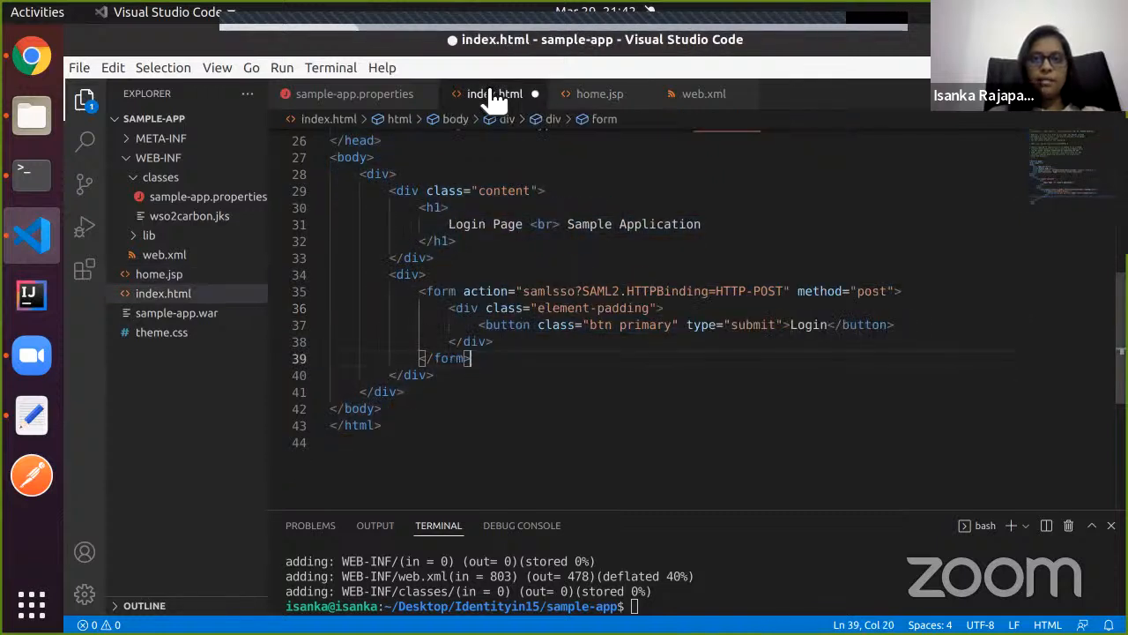
pyautogui.hotkey('ctrl', 's')
pyautogui.click(515, 207)
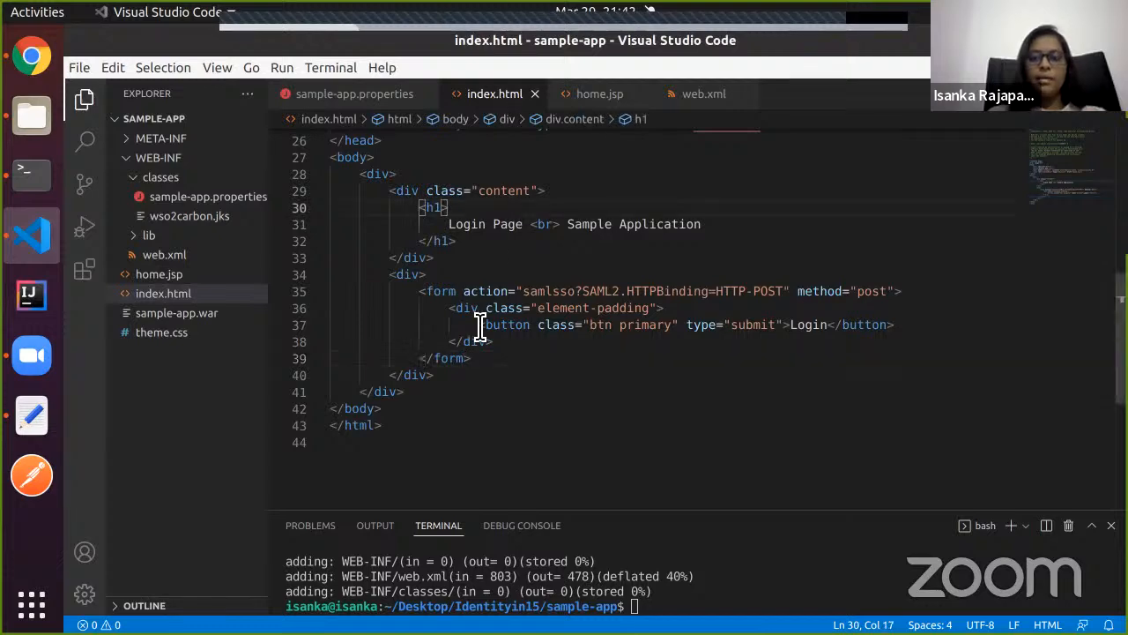
pyautogui.scroll(-1, 507, 412)
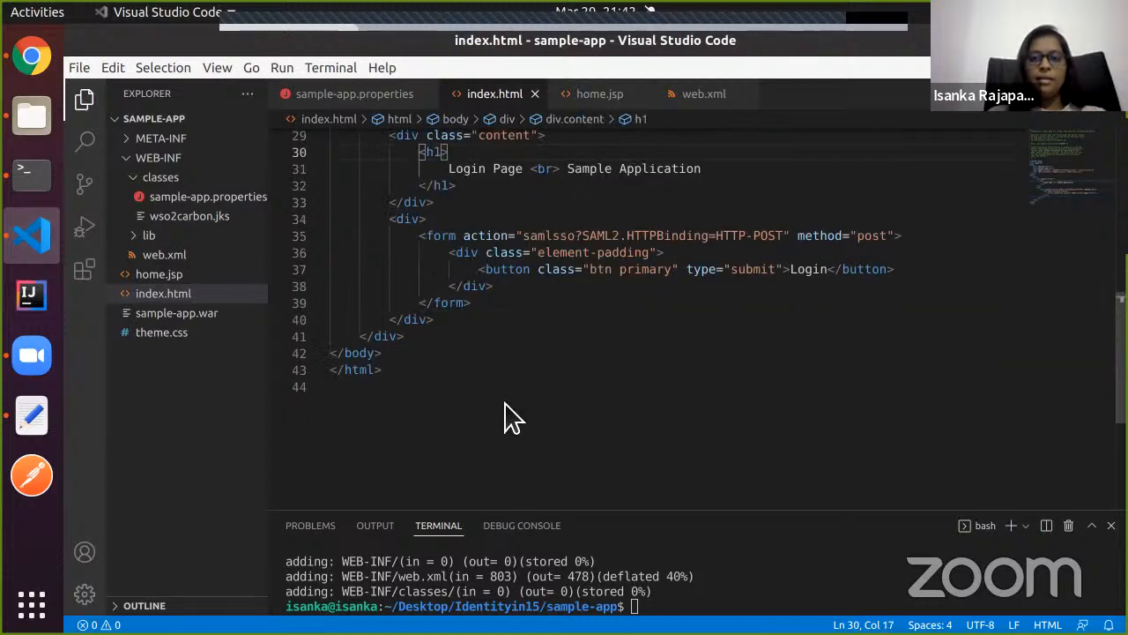
pyautogui.click(33, 58)
# Copy the four page-import lines from the article's home.jsp snippet.
pyautogui.scroll(-3, 396, 335)
pyautogui.scroll(2, 394, 333)
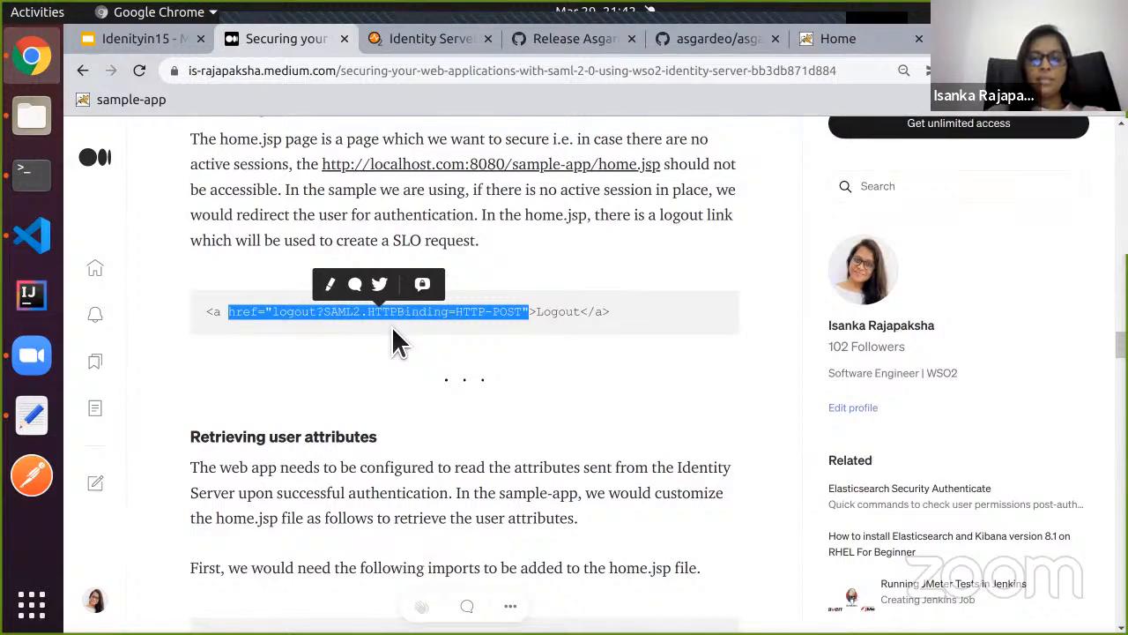
pyautogui.click(421, 388)
pyautogui.scroll(-3, 421, 387)
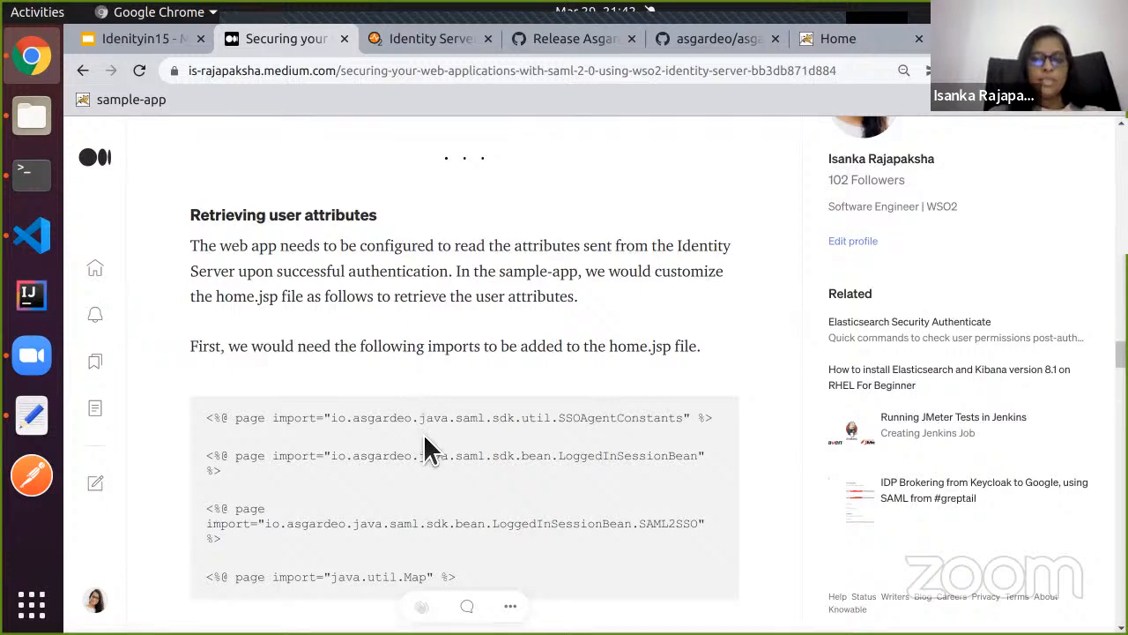
pyautogui.scroll(-1, 423, 434)
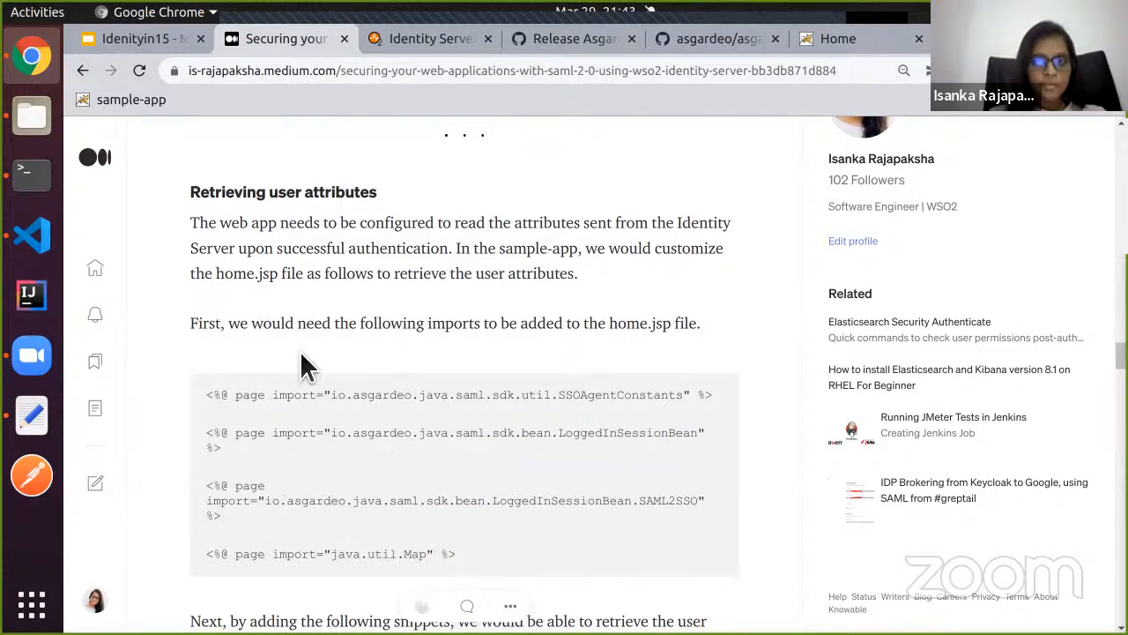
pyautogui.scroll(-3, 300, 361)
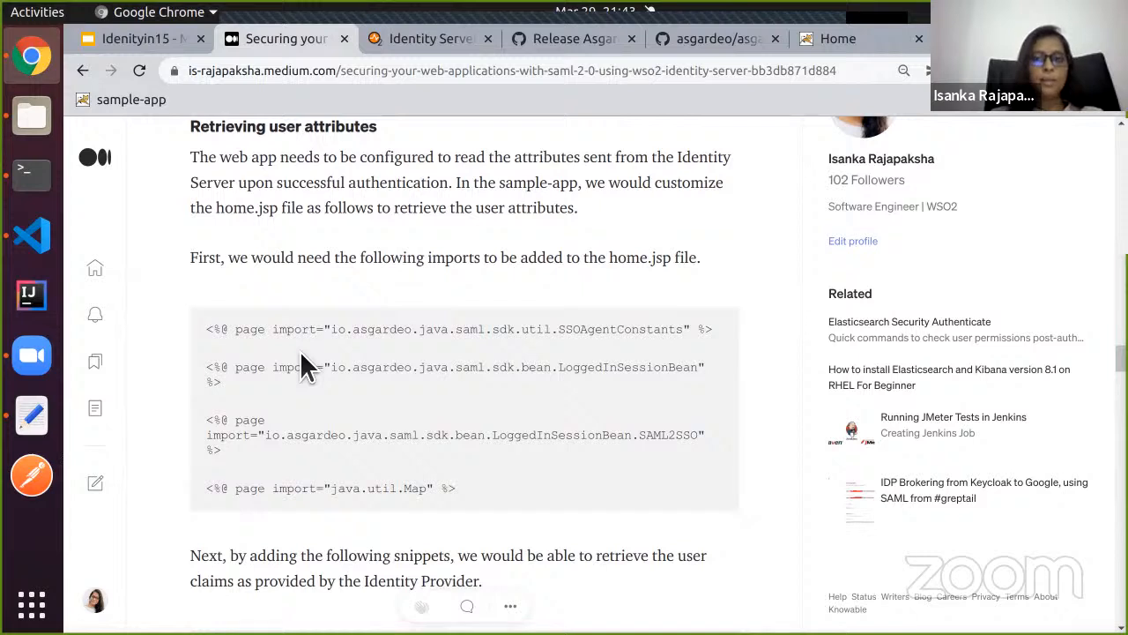
pyautogui.scroll(-1, 300, 353)
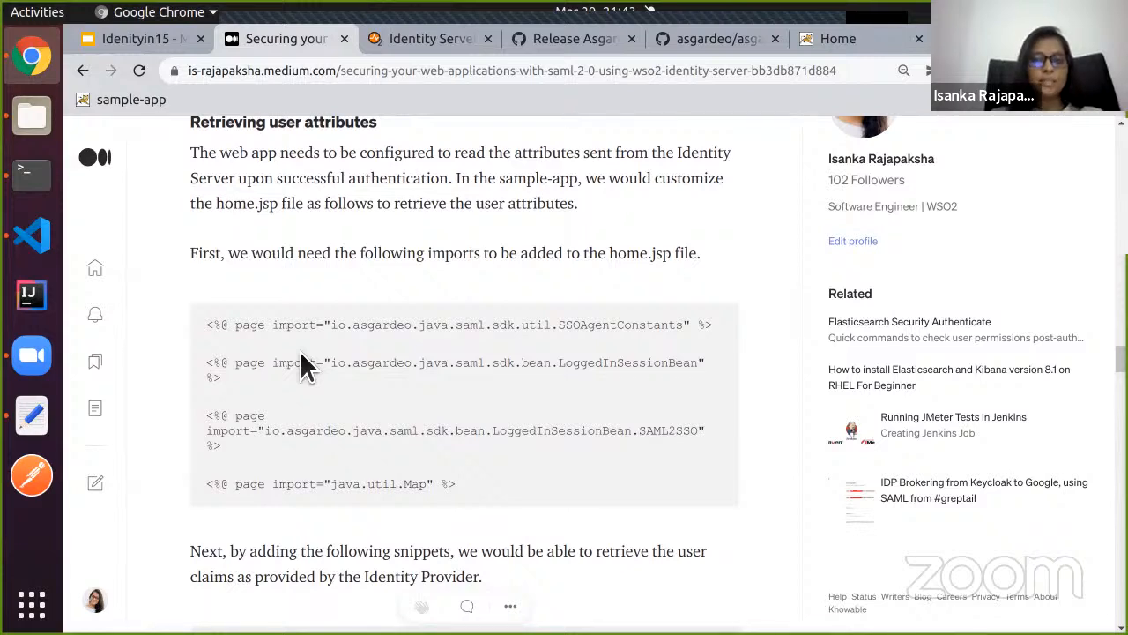
pyautogui.scroll(1, 300, 355)
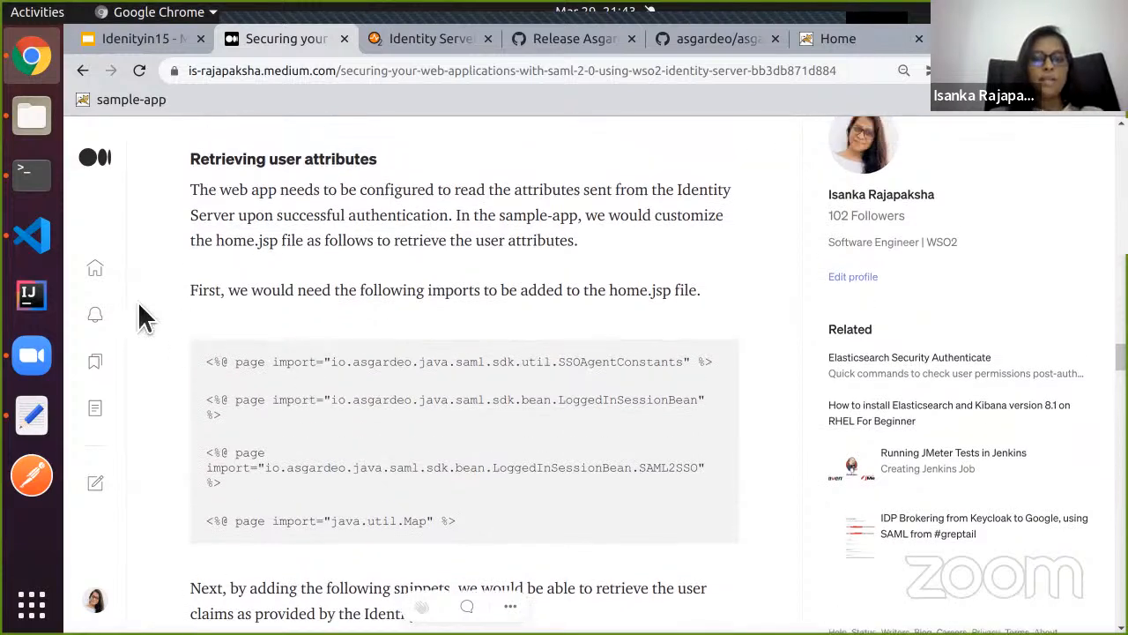
pyautogui.scroll(-2, 226, 284)
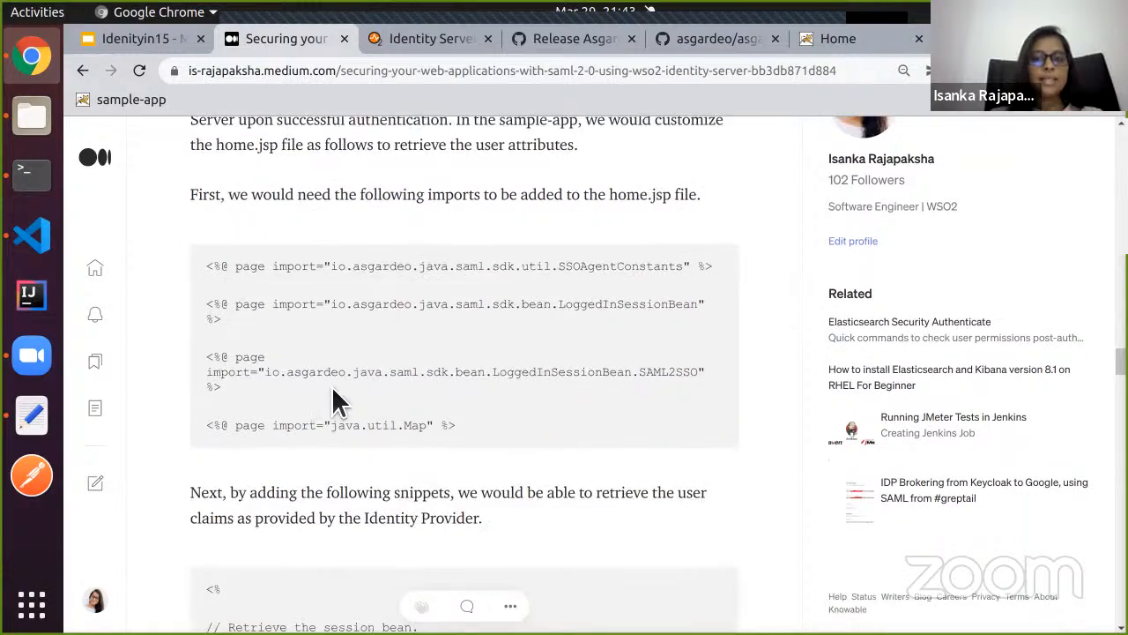
pyautogui.moveTo(467, 427); pyautogui.dragTo(178, 282)
pyautogui.hotkey('ctrl', 'c')
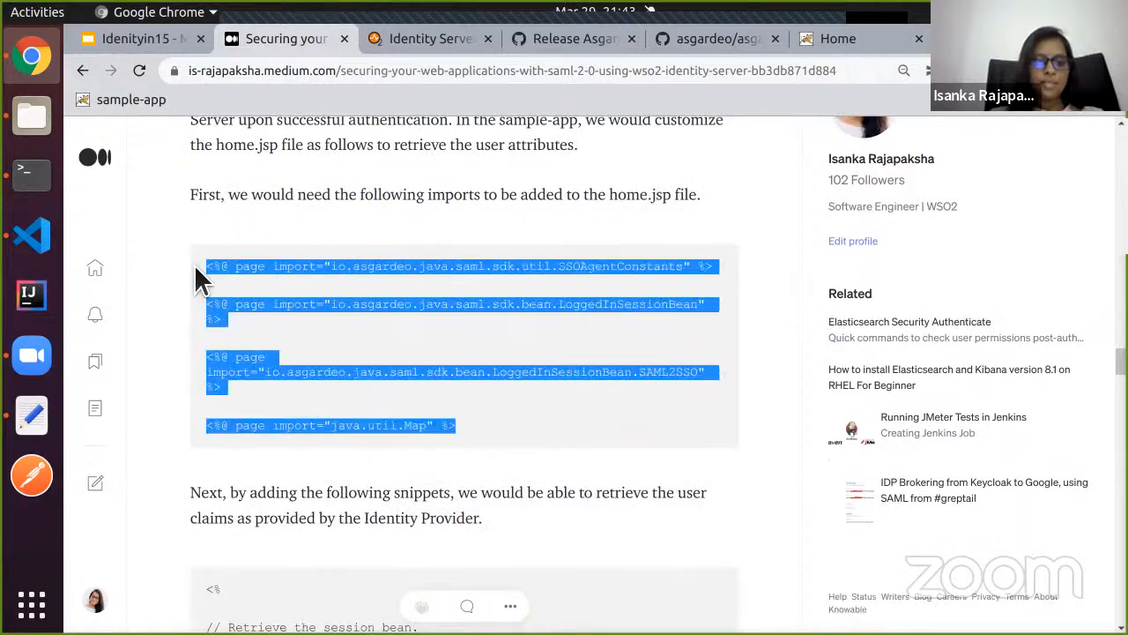
# Paste the imports into home.jsp at line 18 and outdent them to the left margin.
pyautogui.click(44, 240)
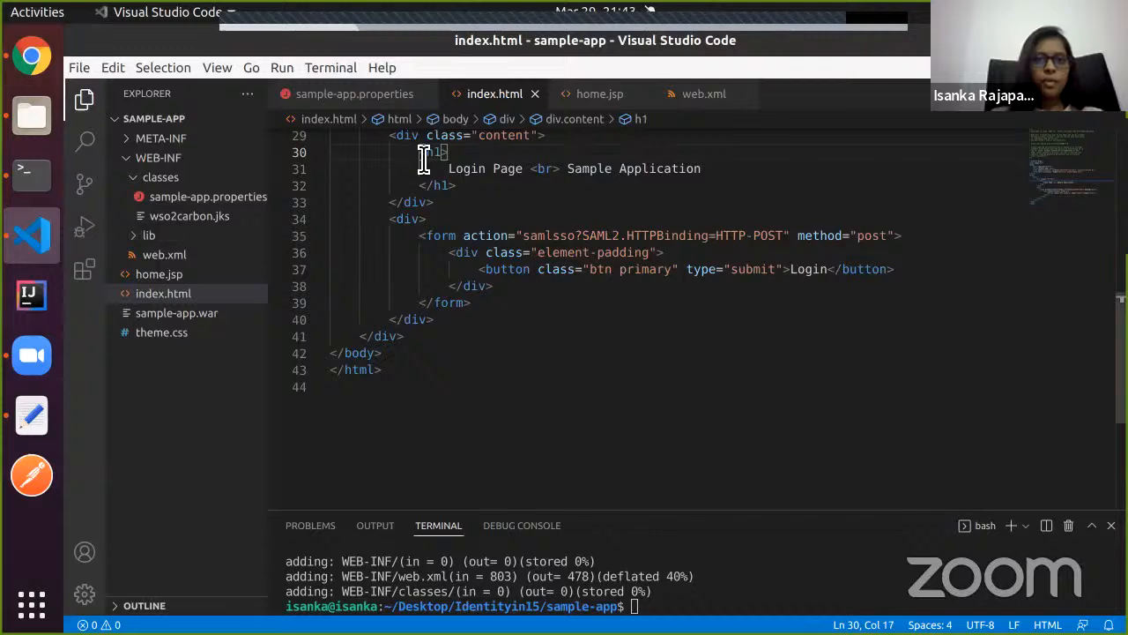
pyautogui.click(592, 94)
pyautogui.scroll(8, 504, 185)
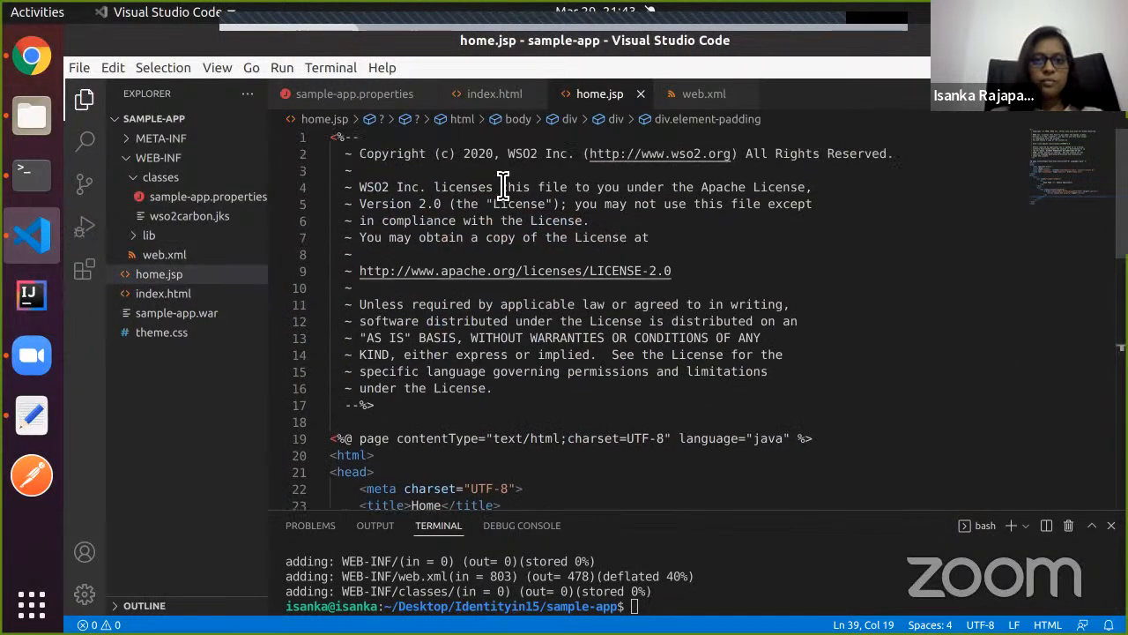
pyautogui.scroll(-3, 377, 282)
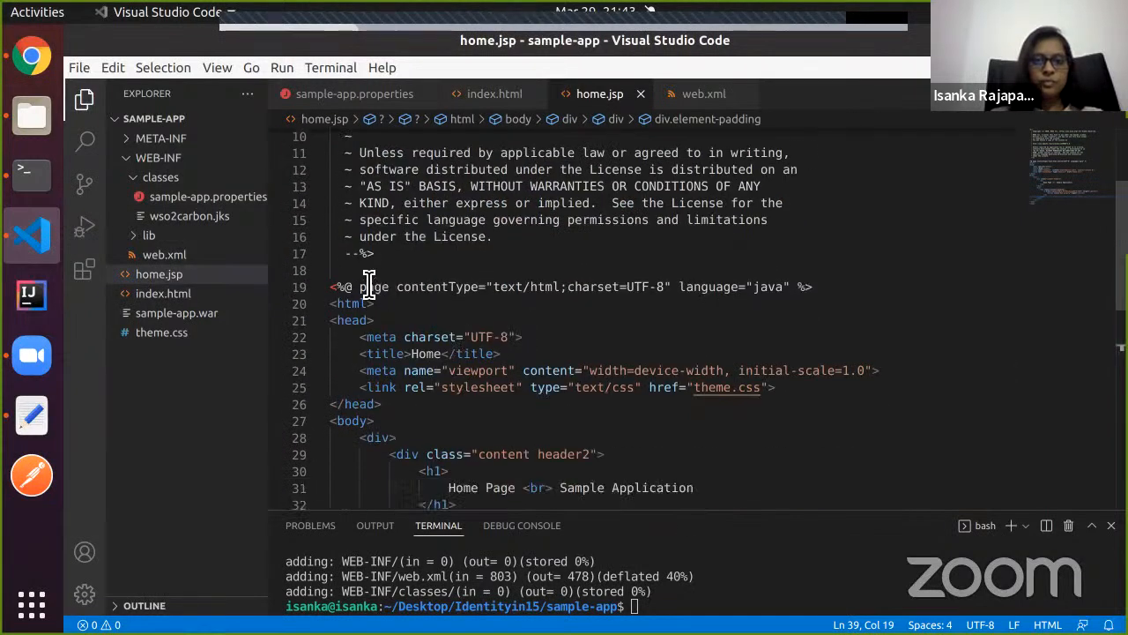
pyautogui.click(367, 273)
pyautogui.hotkey('ctrl', 'v')
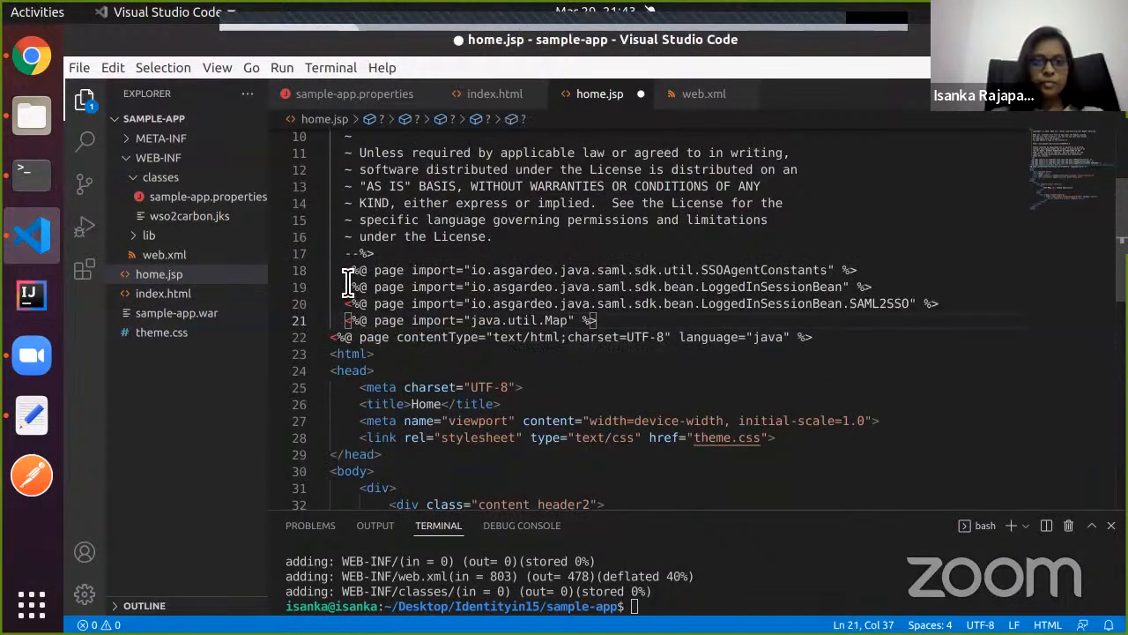
pyautogui.moveTo(333, 270); pyautogui.dragTo(392, 328)
pyautogui.hotkey('shift', 'Tab')
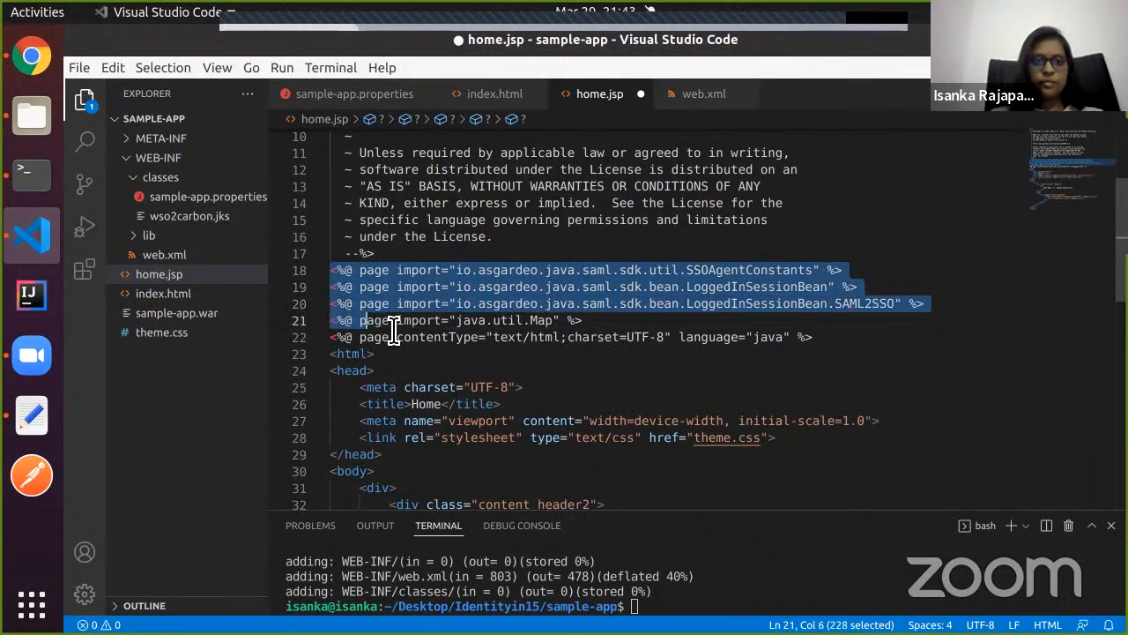
# Select and copy the session-bean scriptlet code block from the Medium article.
pyautogui.click(32, 60)
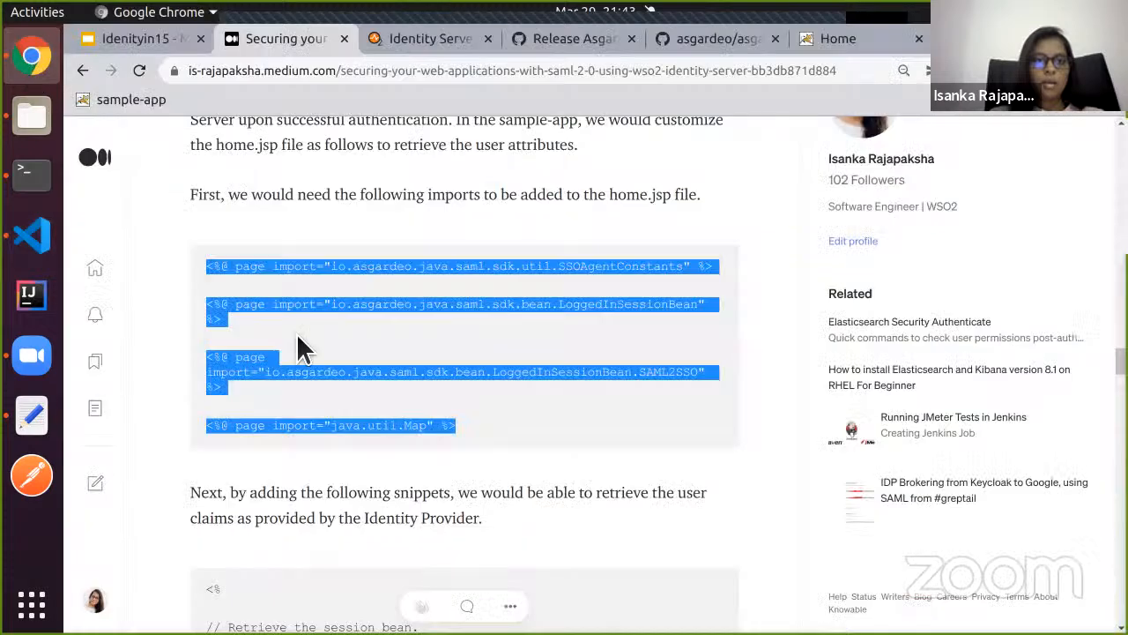
pyautogui.scroll(-5, 297, 344)
pyautogui.scroll(-1, 296, 348)
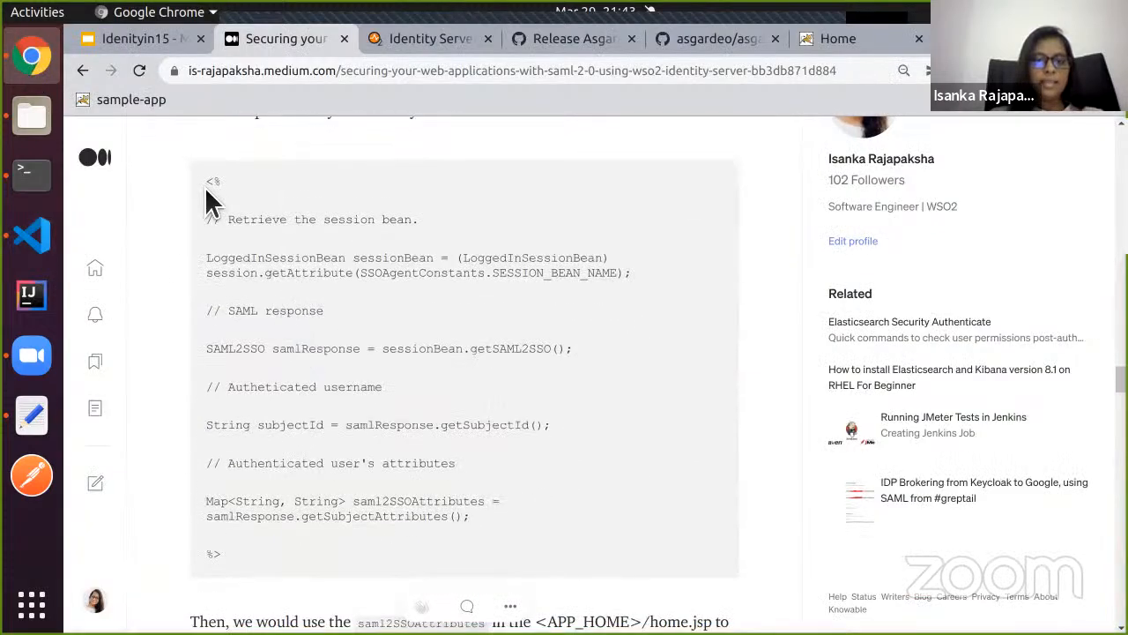
pyautogui.moveTo(204, 187); pyautogui.dragTo(318, 562)
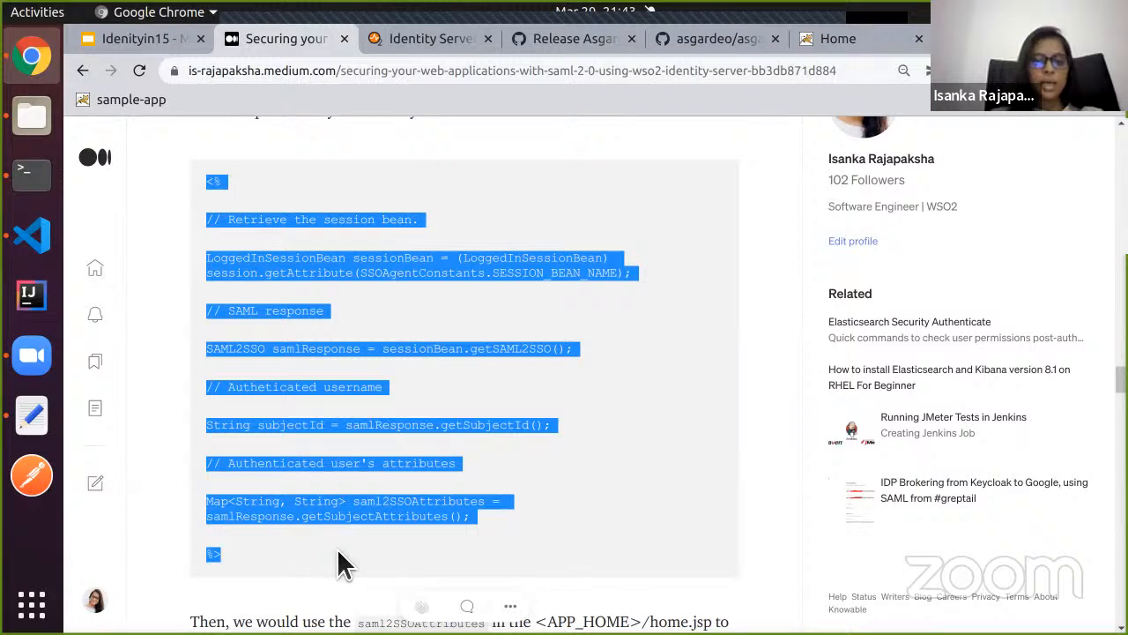
pyautogui.click(252, 559)
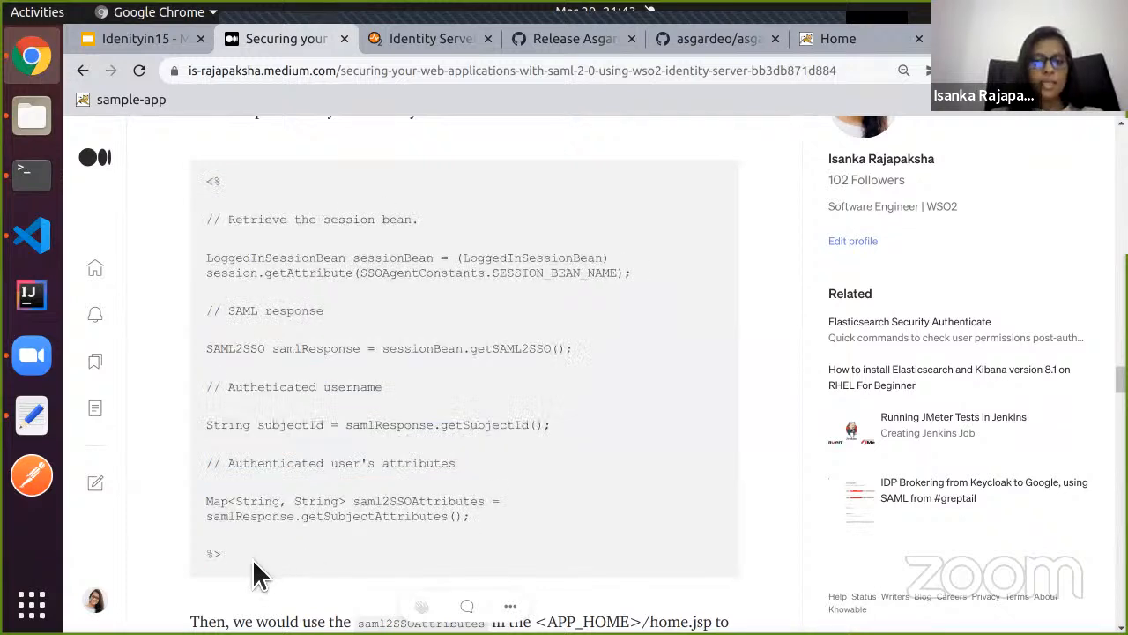
pyautogui.moveTo(252, 558); pyautogui.dragTo(201, 165)
pyautogui.hotkey('ctrl', 'c')
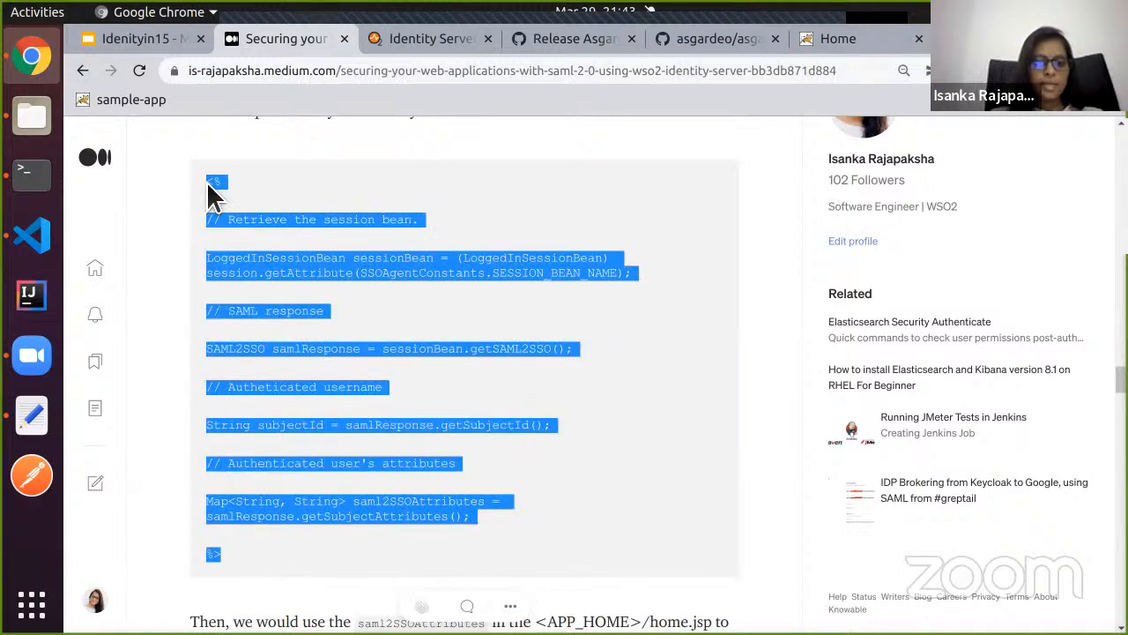
# Paste the scriptlet into home.jsp after the closing head tag and indent its lines one level.
pyautogui.click(33, 237)
pyautogui.scroll(-3, 361, 320)
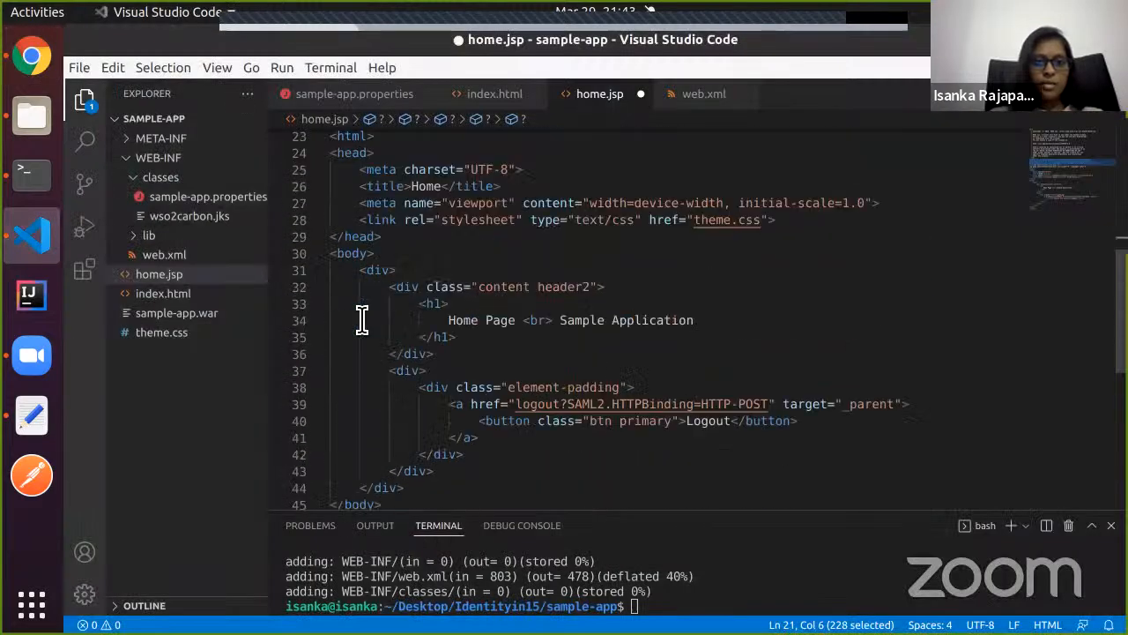
pyautogui.click(408, 238)
pyautogui.press('Return')
pyautogui.hotkey('ctrl', 'v')
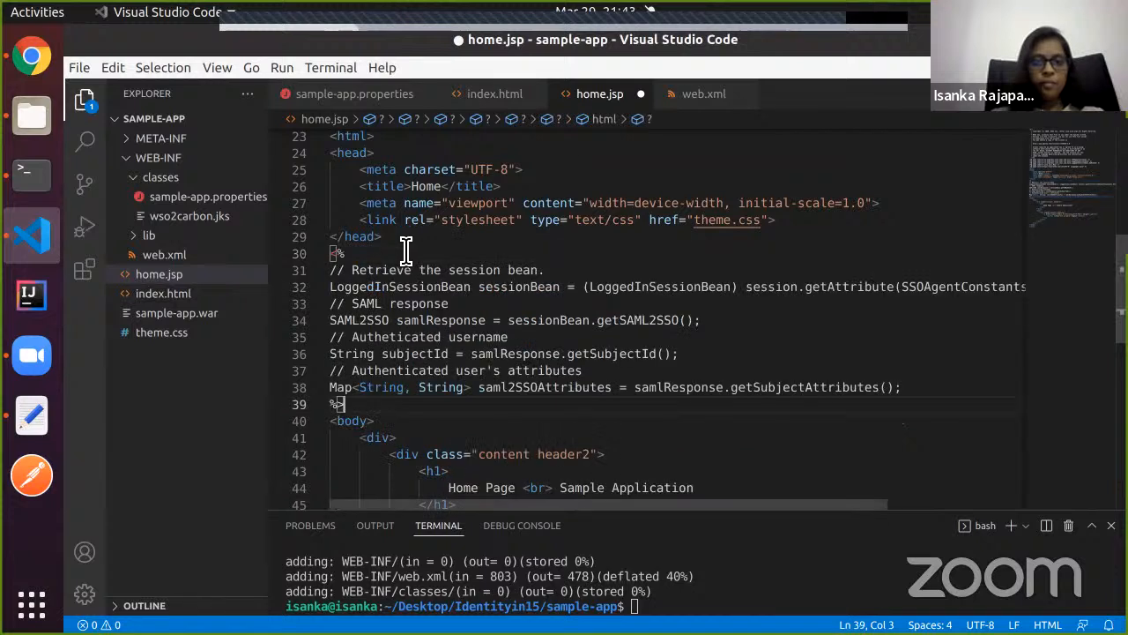
pyautogui.moveTo(332, 270); pyautogui.dragTo(389, 398)
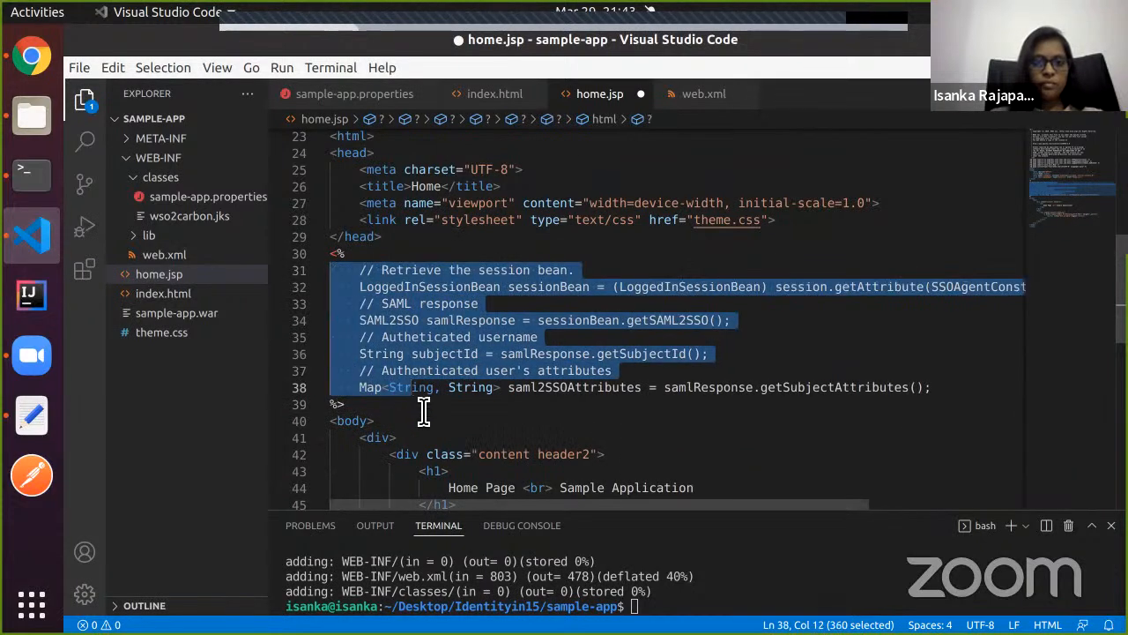
pyautogui.press('Tab')
pyautogui.click(423, 410)
pyautogui.scroll(-1, 423, 412)
pyautogui.scroll(1, 423, 410)
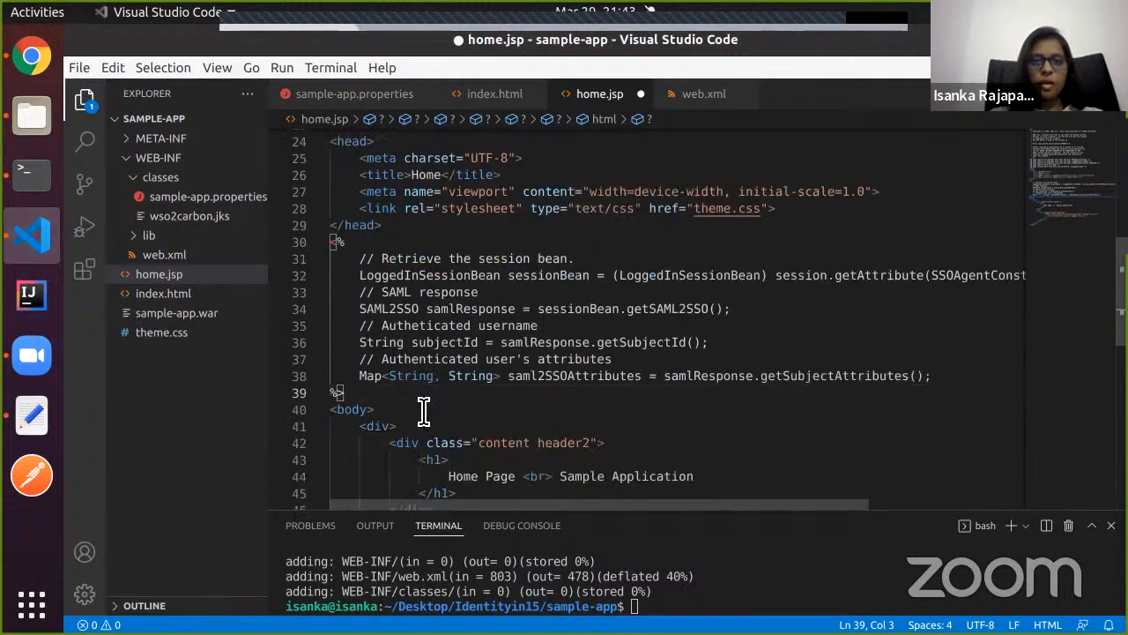
pyautogui.scroll(-1, 423, 410)
pyautogui.click(26, 68)
# Paste the article's user-attributes table code below the Home Page heading and align its closing tag.
pyautogui.scroll(-5, 242, 355)
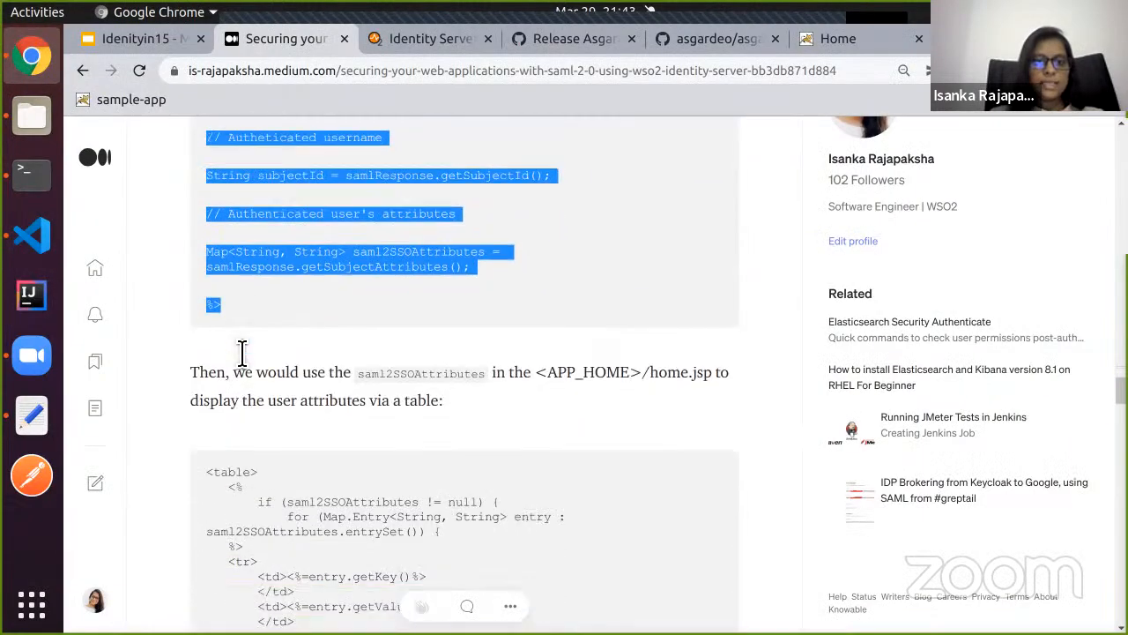
pyautogui.moveTo(208, 277); pyautogui.dragTo(299, 539)
pyautogui.hotkey('ctrl', 'c')
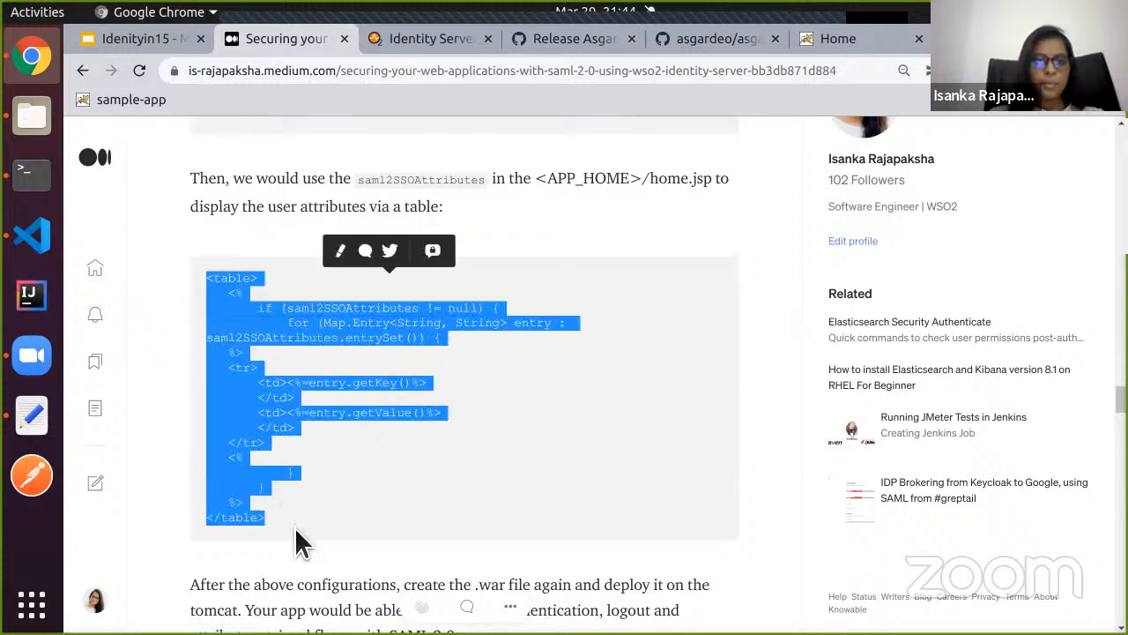
pyautogui.click(32, 234)
pyautogui.scroll(-4, 465, 365)
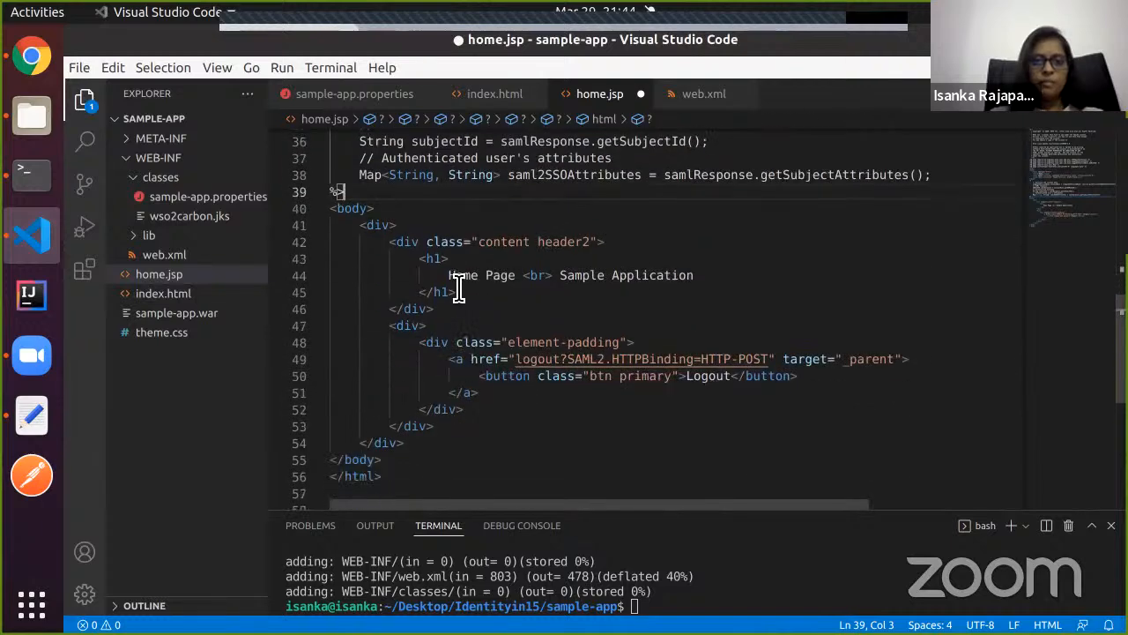
pyautogui.click(477, 300)
pyautogui.press('Return')
pyautogui.hotkey('ctrl', 'v')
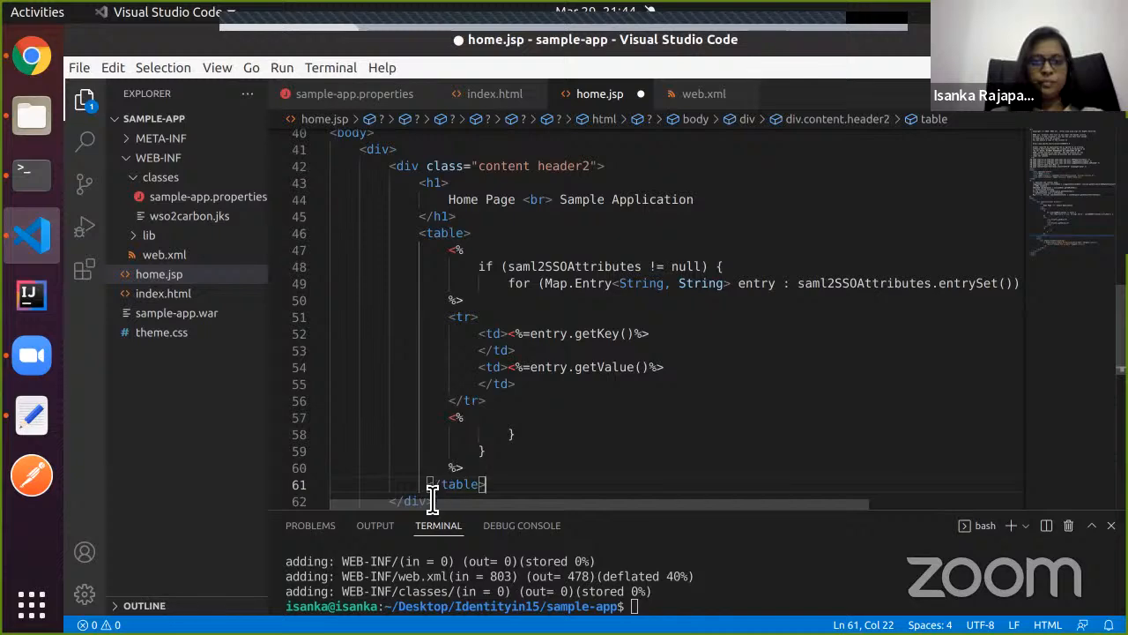
pyautogui.press('BackSpace')
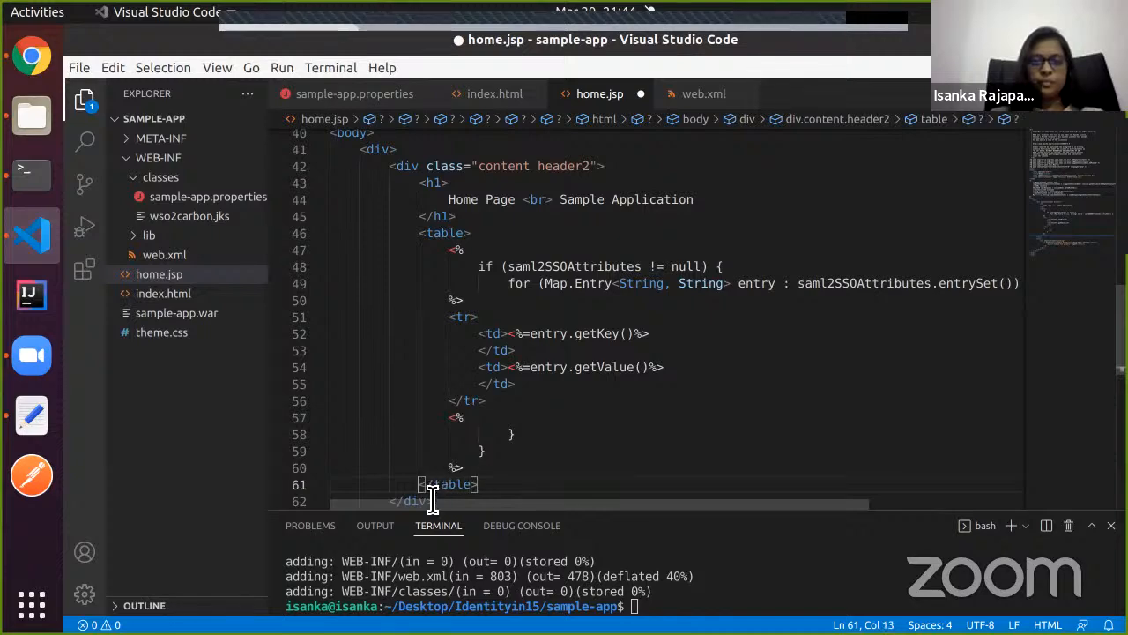
# Review the inserted attributes table and save home.jsp.
pyautogui.scroll(5, 440, 427)
pyautogui.scroll(-8, 439, 427)
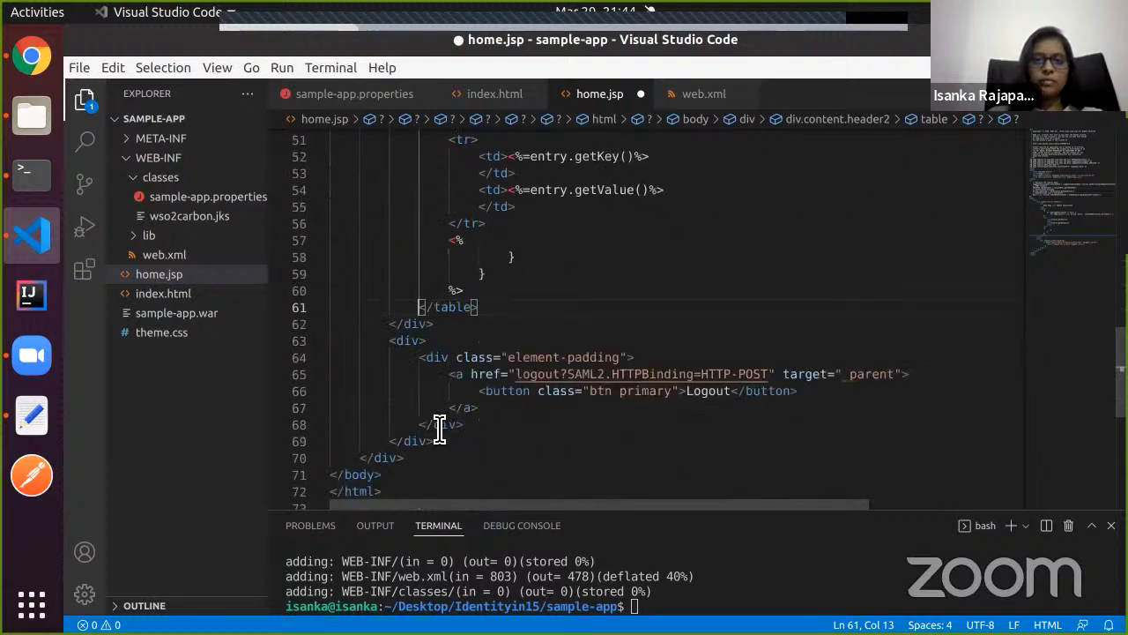
pyautogui.scroll(14, 439, 426)
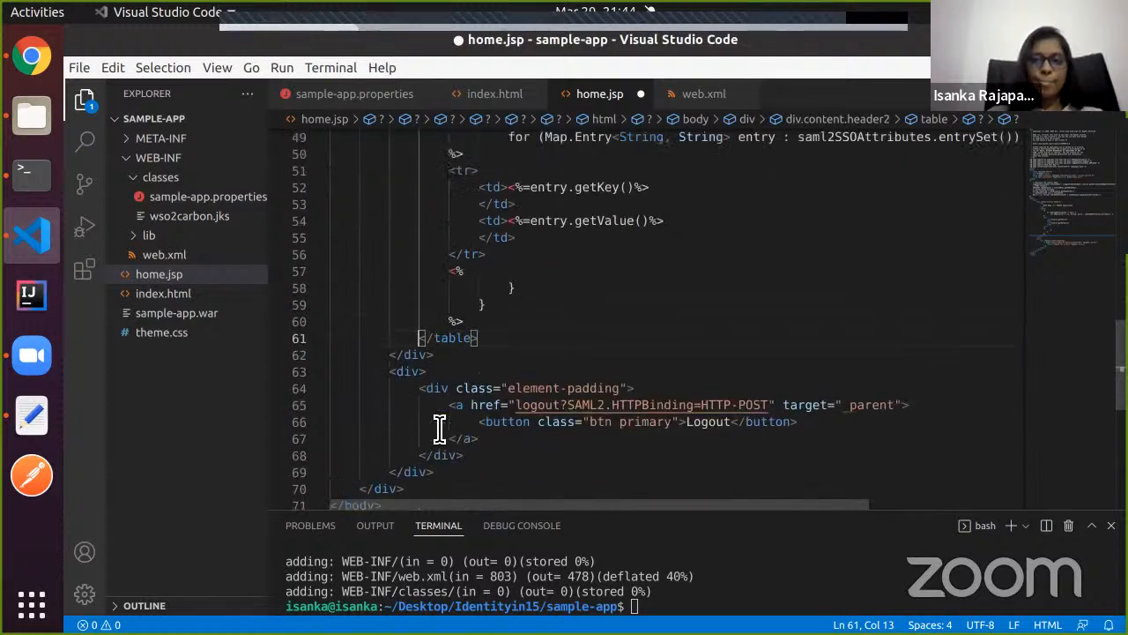
pyautogui.scroll(-5, 439, 427)
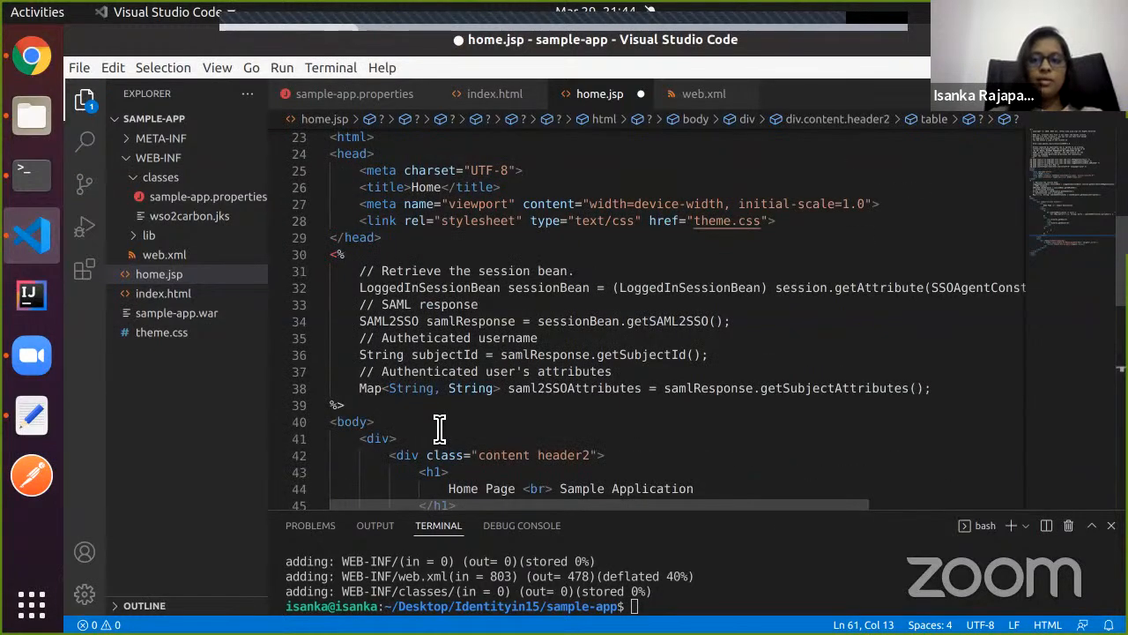
pyautogui.hotkey('ctrl', 's')
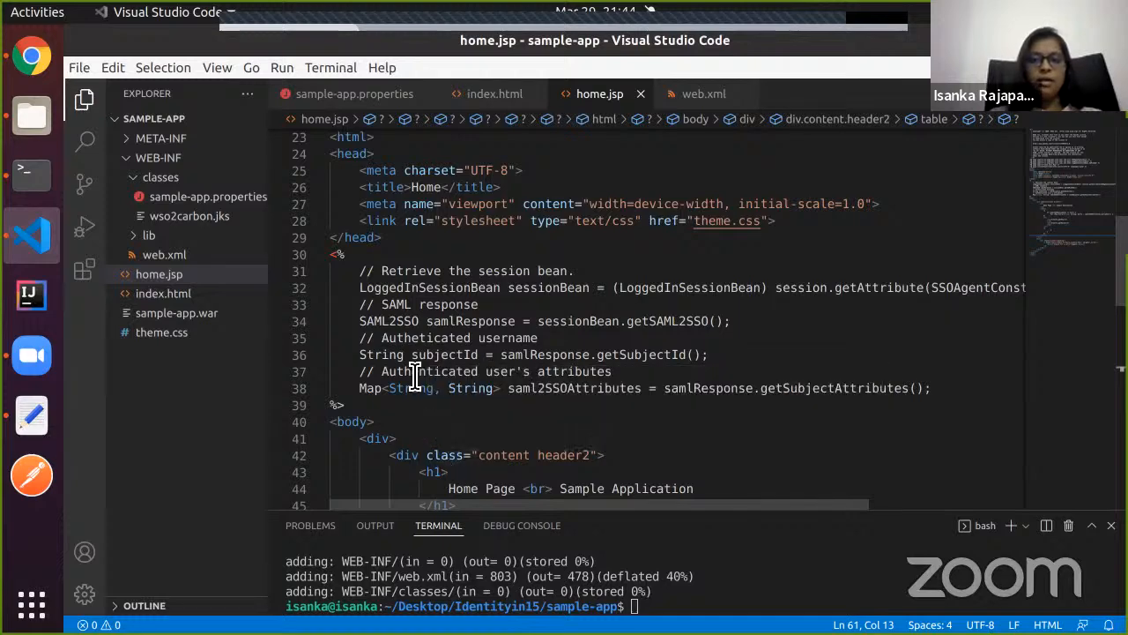
pyautogui.scroll(7, 423, 397)
# Rerun 'jar -cvf sample-app.war *' in the terminal and enlarge the panel to view the output.
pyautogui.click(31, 58)
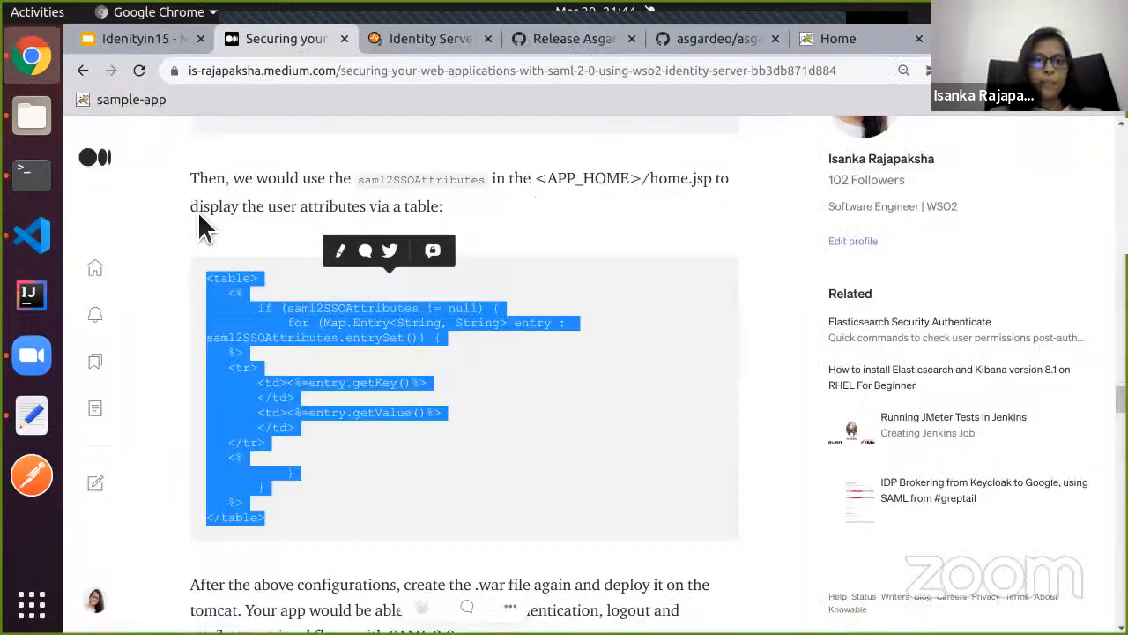
pyautogui.scroll(-3, 297, 315)
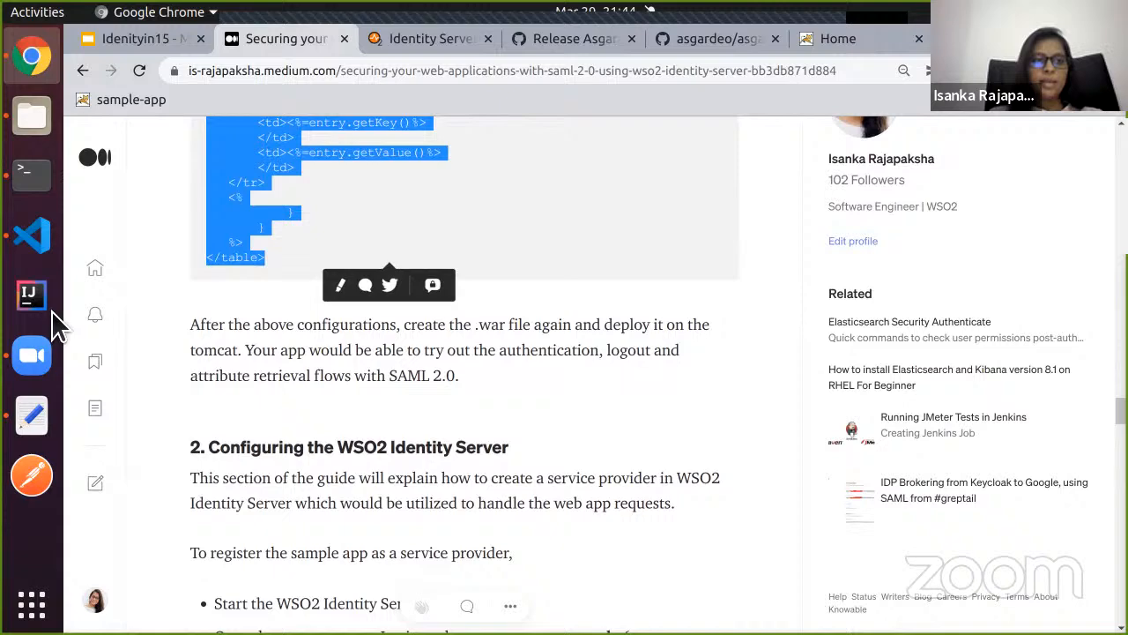
pyautogui.click(32, 238)
pyautogui.scroll(-1, 381, 388)
pyautogui.click(658, 594)
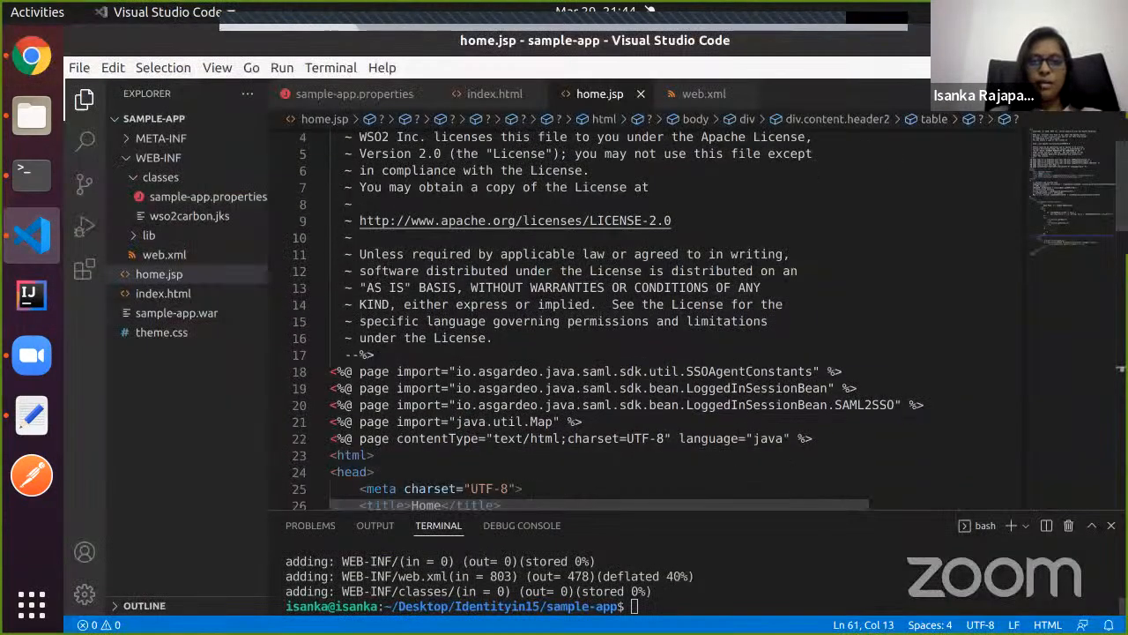
pyautogui.press('Up')
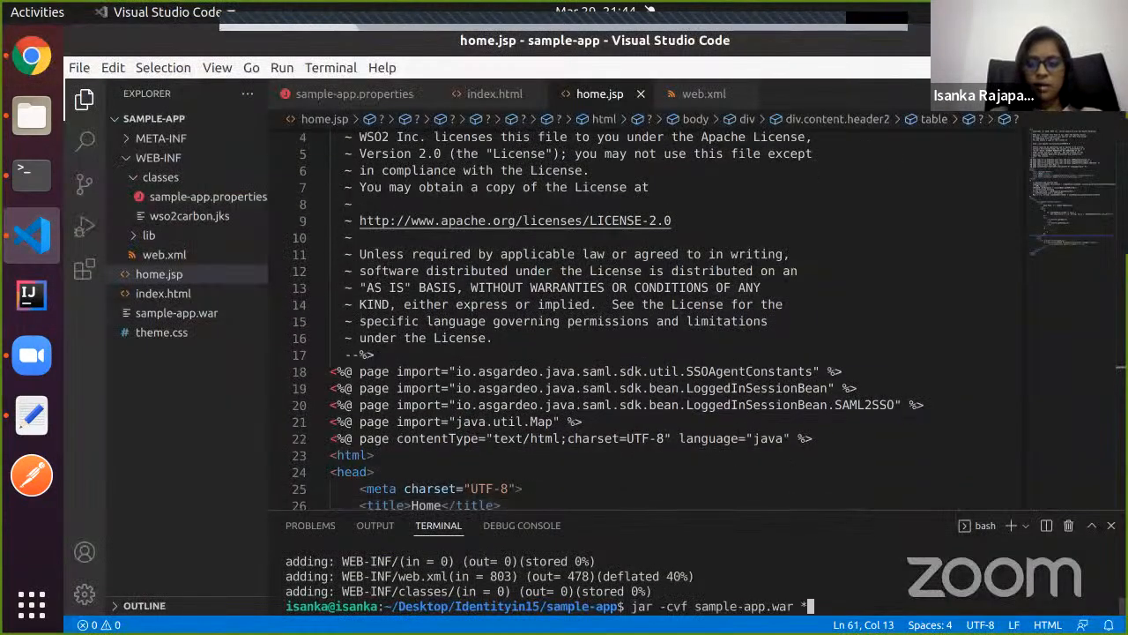
pyautogui.press('Return')
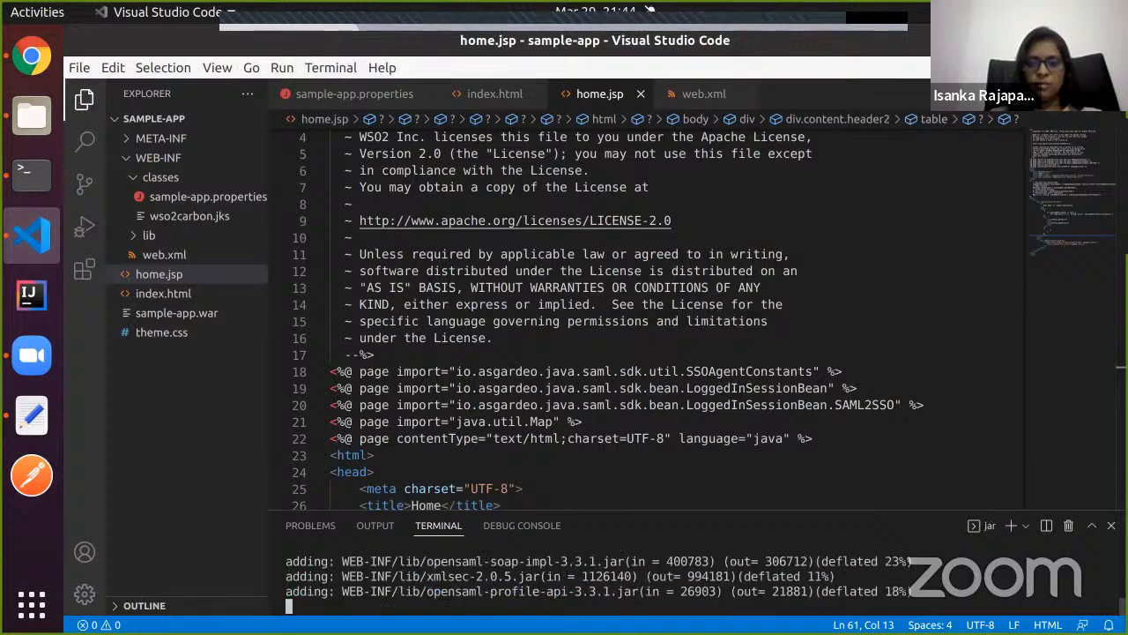
pyautogui.moveTo(657, 520); pyautogui.dragTo(650, 428)
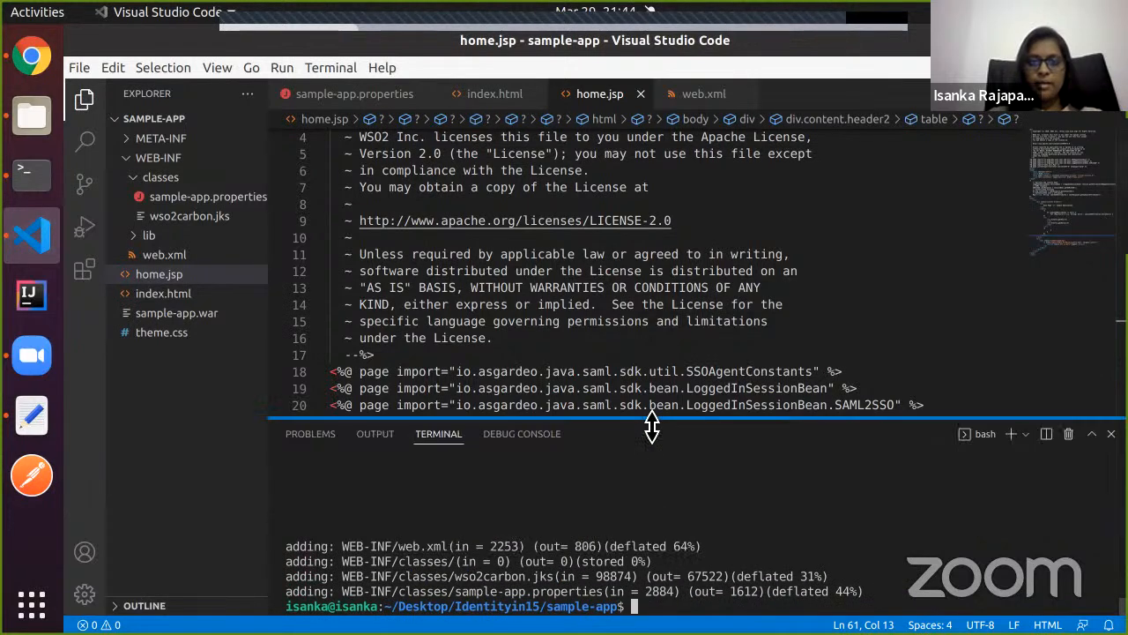
# Copy the newly built sample-app.war from the sample-app folder.
pyautogui.click(33, 119)
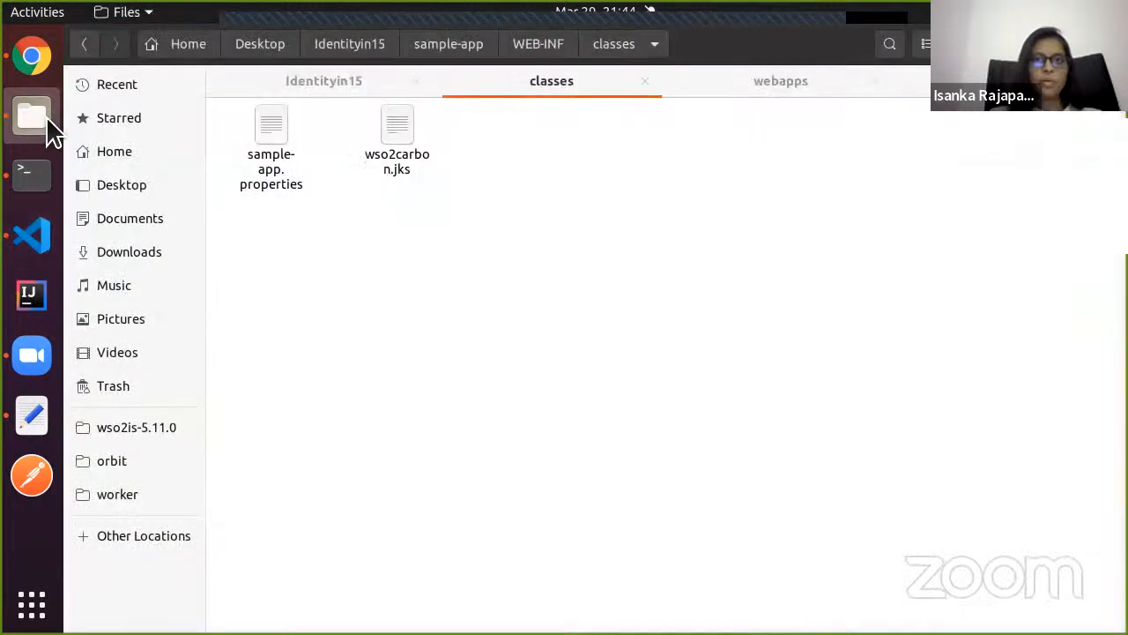
pyautogui.click(467, 49)
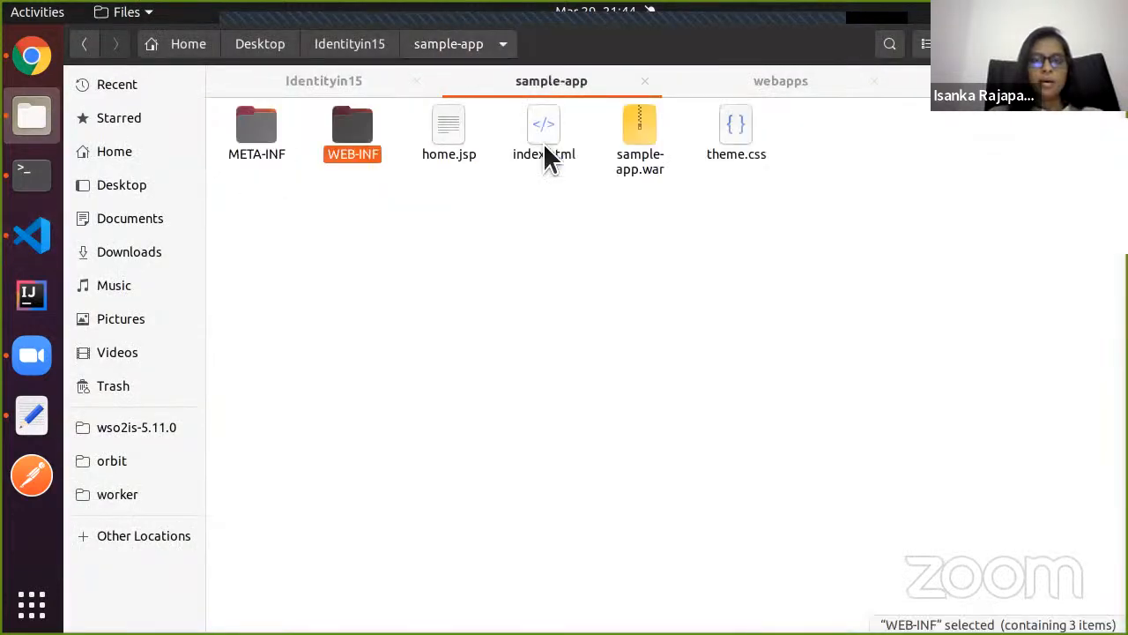
pyautogui.click(638, 151)
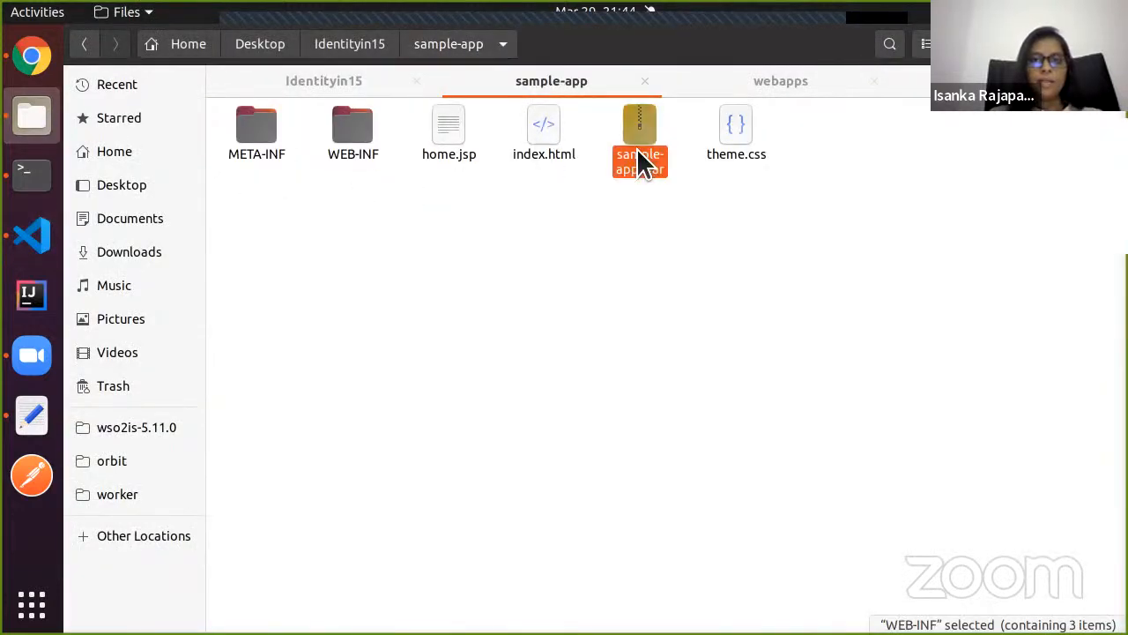
pyautogui.click(667, 249)
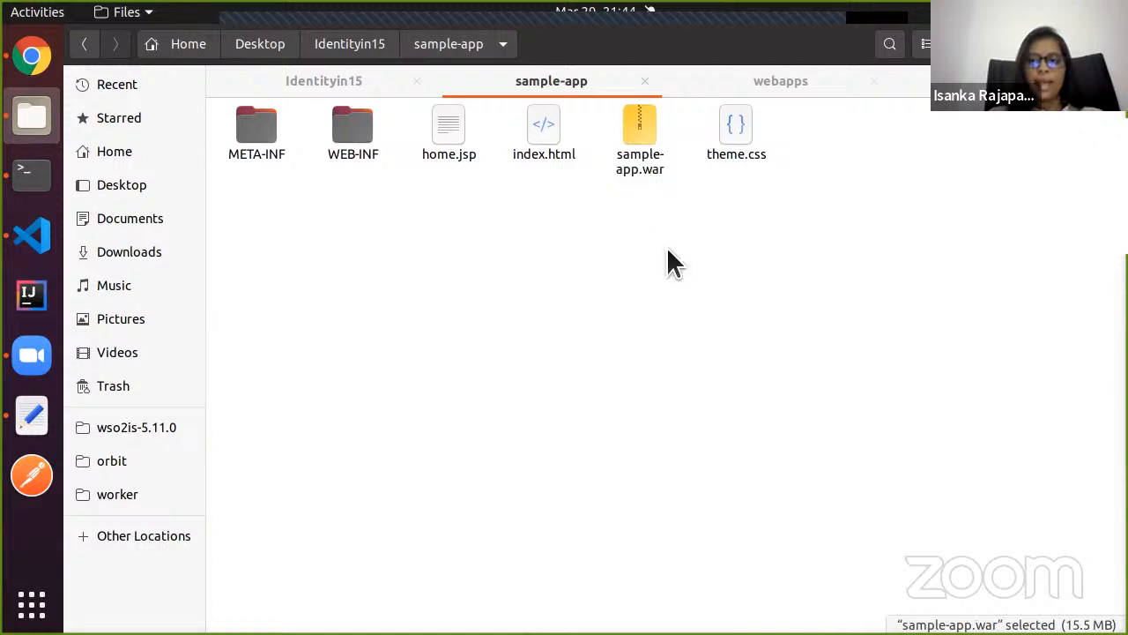
# Delete the old sample-app folder and war from Tomcat's webapps and paste in the new sample-app.war.
pyautogui.click(793, 89)
pyautogui.moveTo(865, 164); pyautogui.dragTo(720, 138)
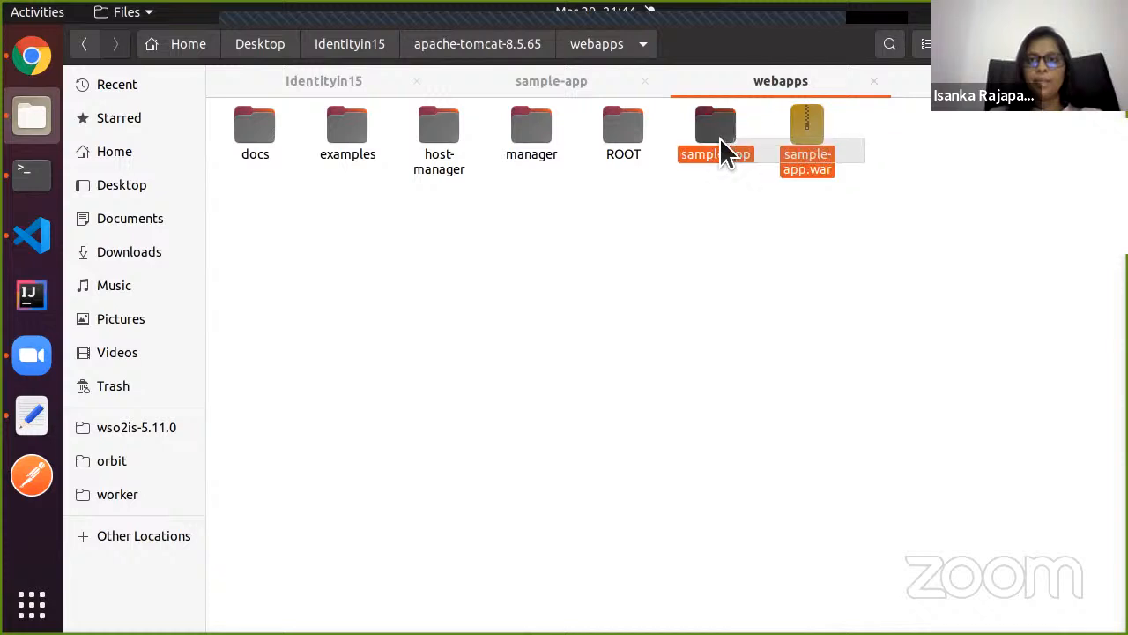
pyautogui.hotkey('alt', 'Up')
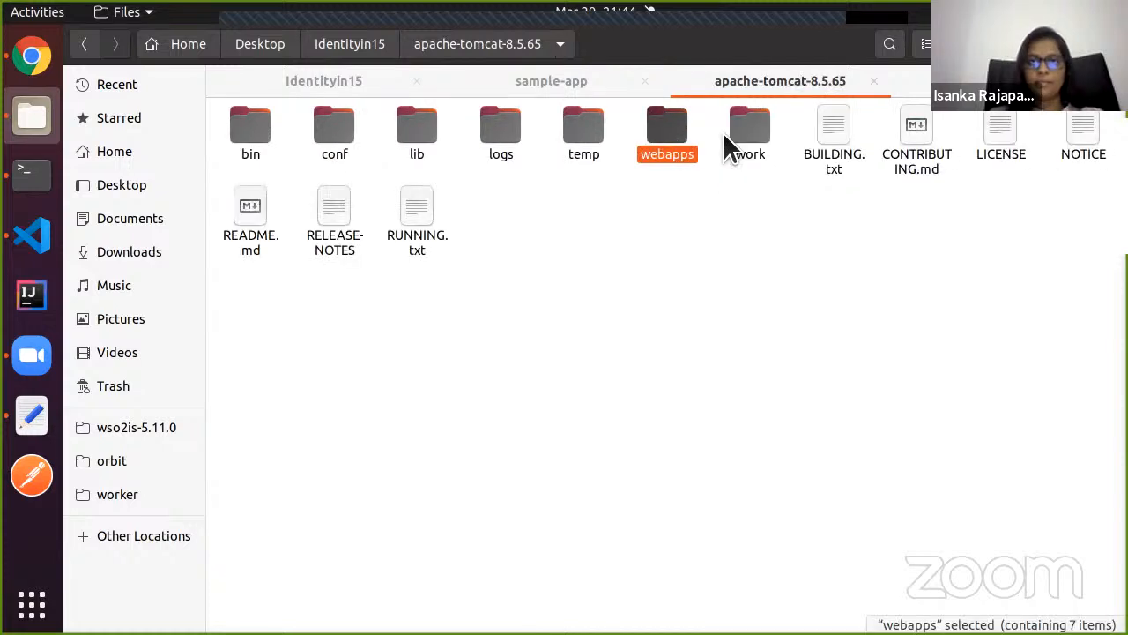
pyautogui.doubleClick(661, 136)
pyautogui.click(834, 156)
pyautogui.keyDown('ctrl'); pyautogui.click(724, 145); pyautogui.keyUp('ctrl')
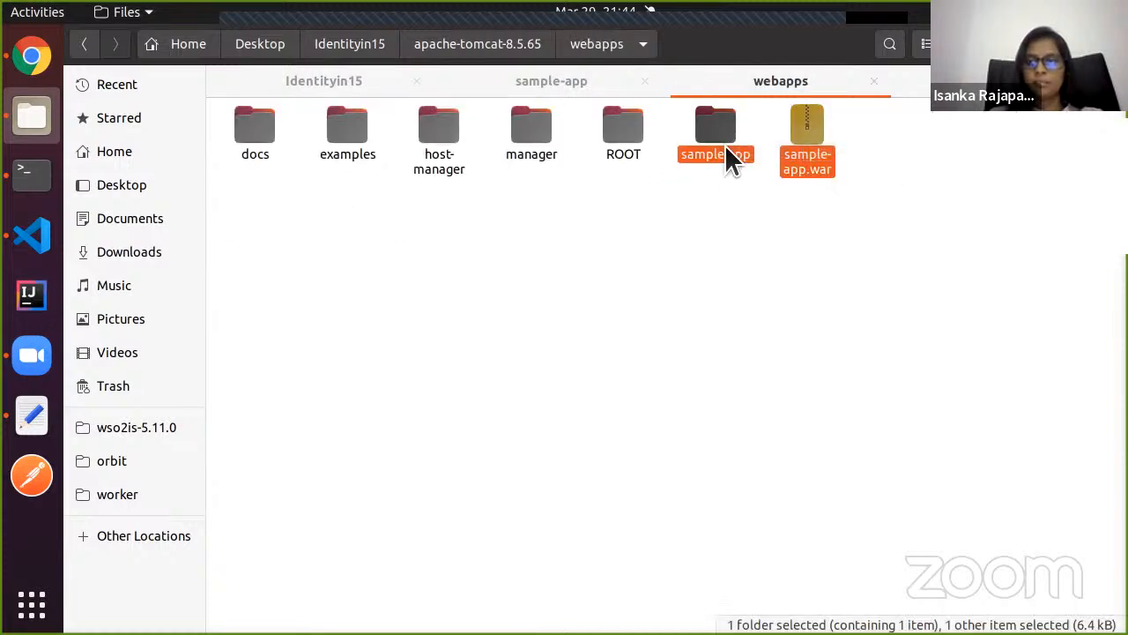
pyautogui.press('Delete')
pyautogui.hotkey('ctrl', 'v')
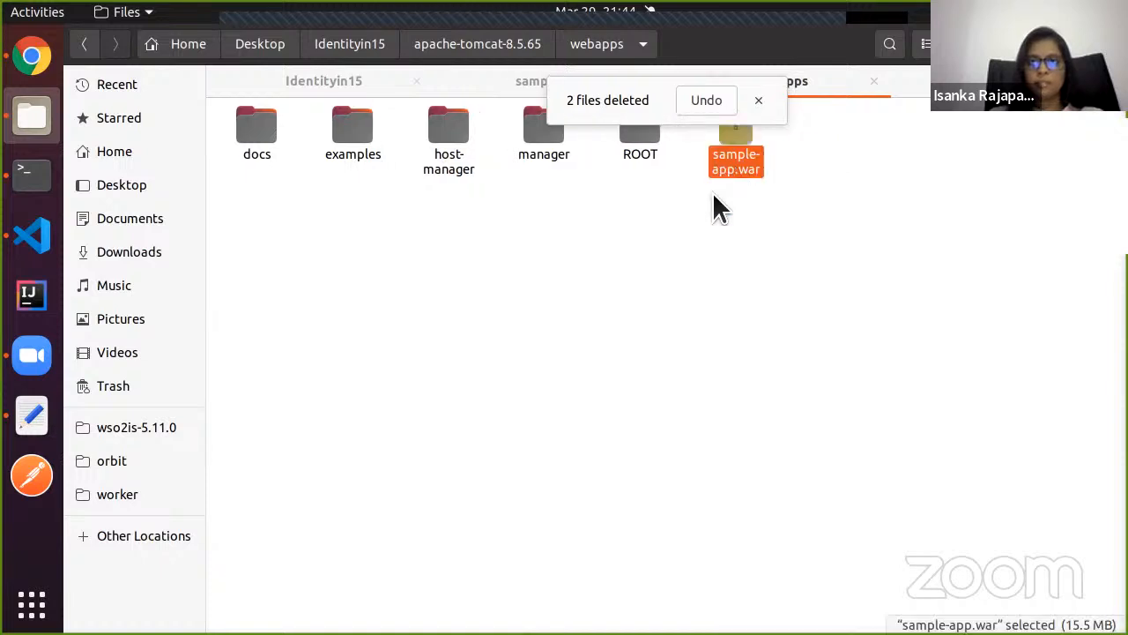
pyautogui.click(758, 100)
pyautogui.click(675, 251)
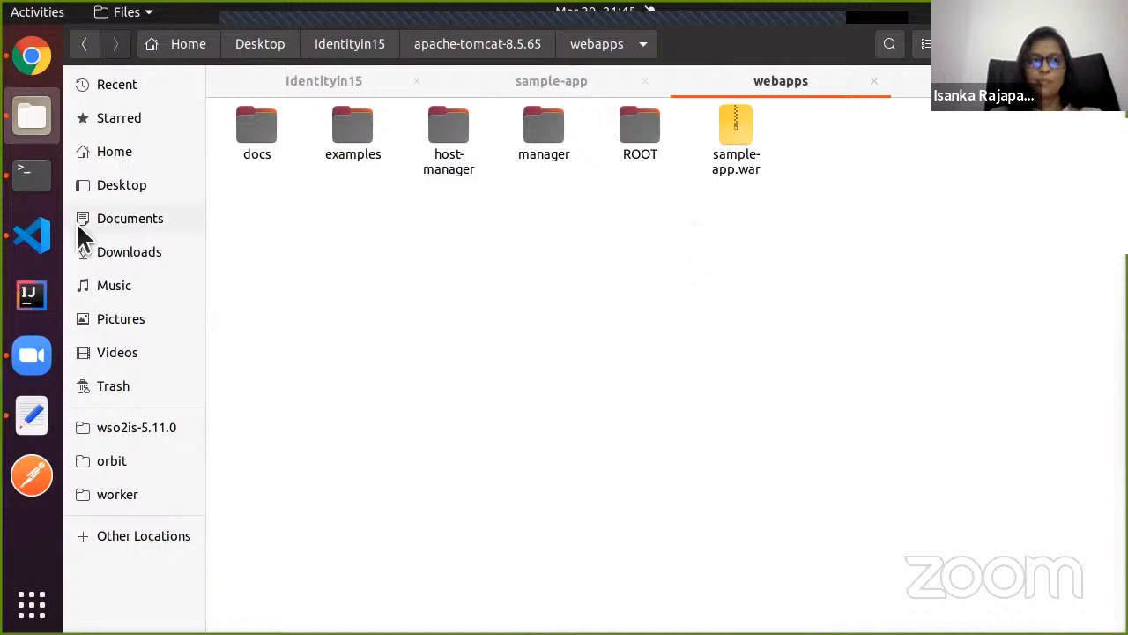
# Confirm the redeployment in Tomcat's log, then scroll the article to Configuring the WSO2 Identity Server.
pyautogui.click(33, 180)
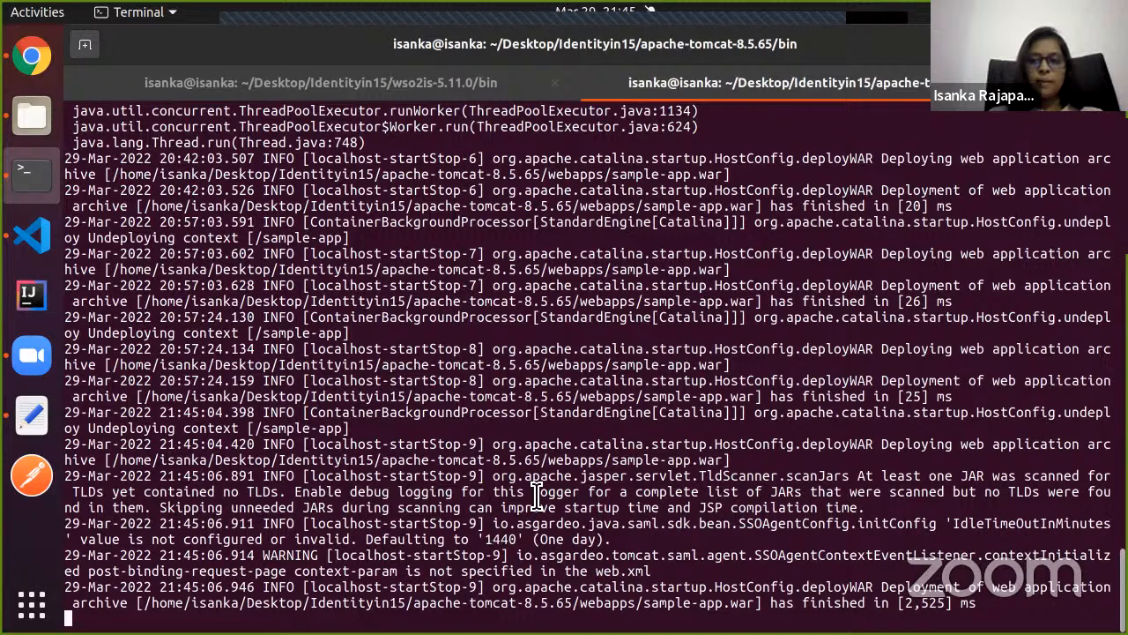
pyautogui.click(30, 61)
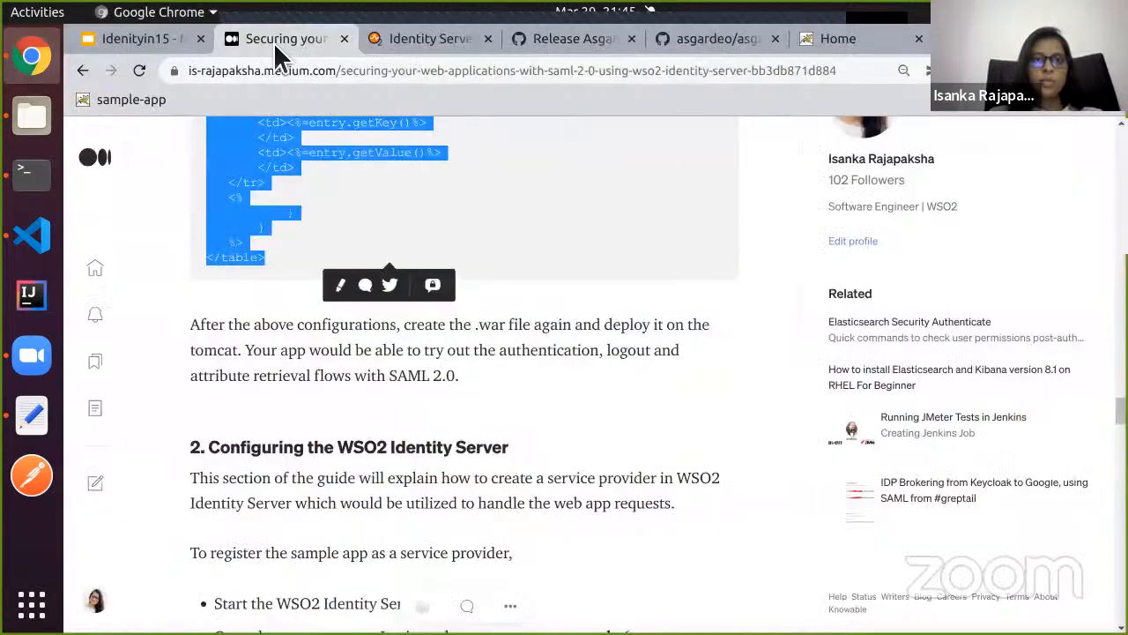
pyautogui.scroll(4, 309, 185)
pyautogui.scroll(-5, 309, 203)
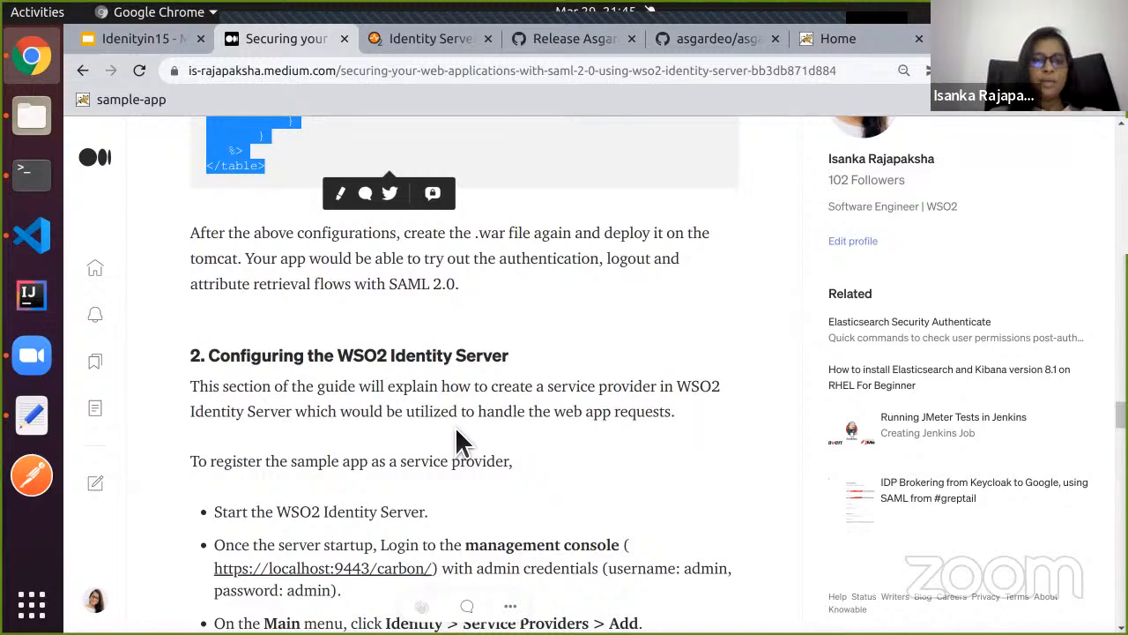
pyautogui.scroll(-1, 457, 441)
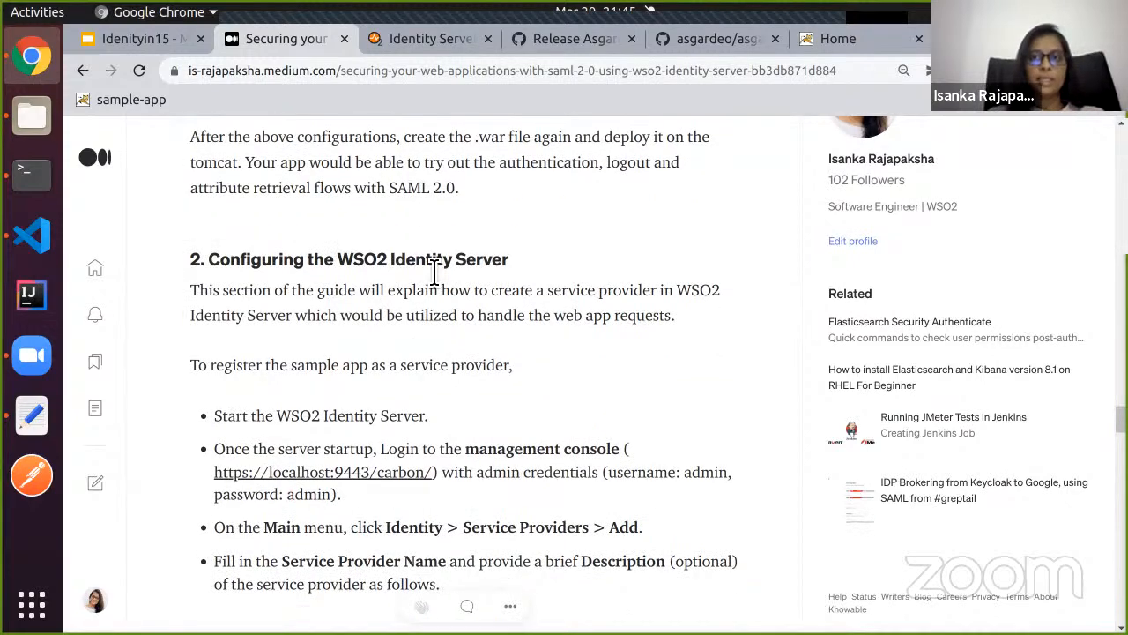
pyautogui.scroll(-1, 434, 271)
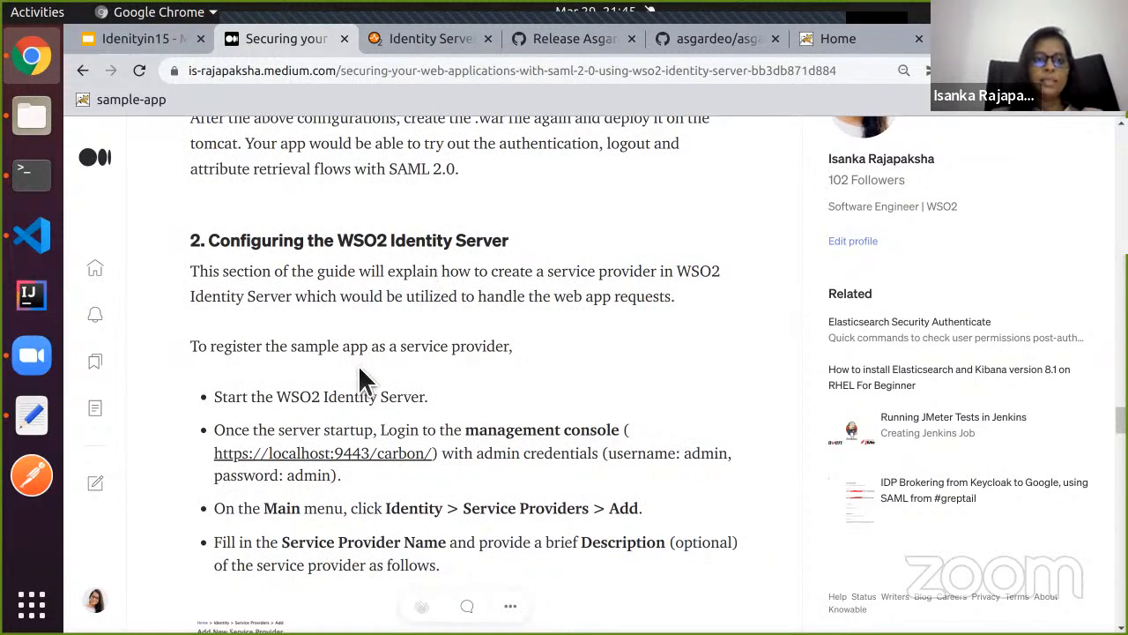
pyautogui.scroll(-3, 358, 365)
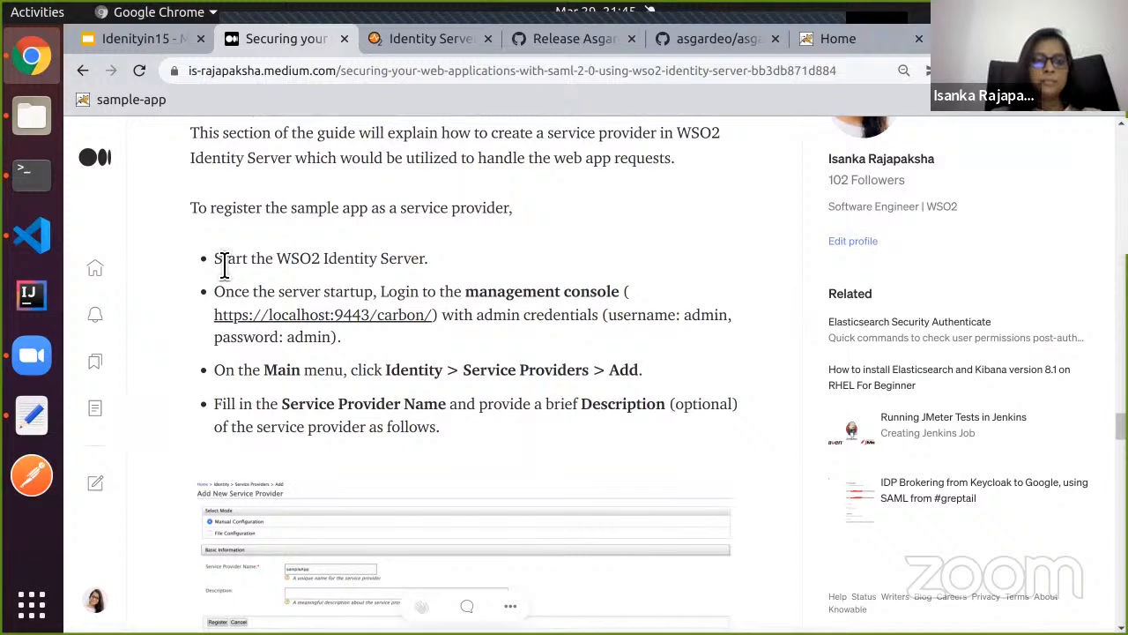
pyautogui.moveTo(215, 258); pyautogui.dragTo(433, 266)
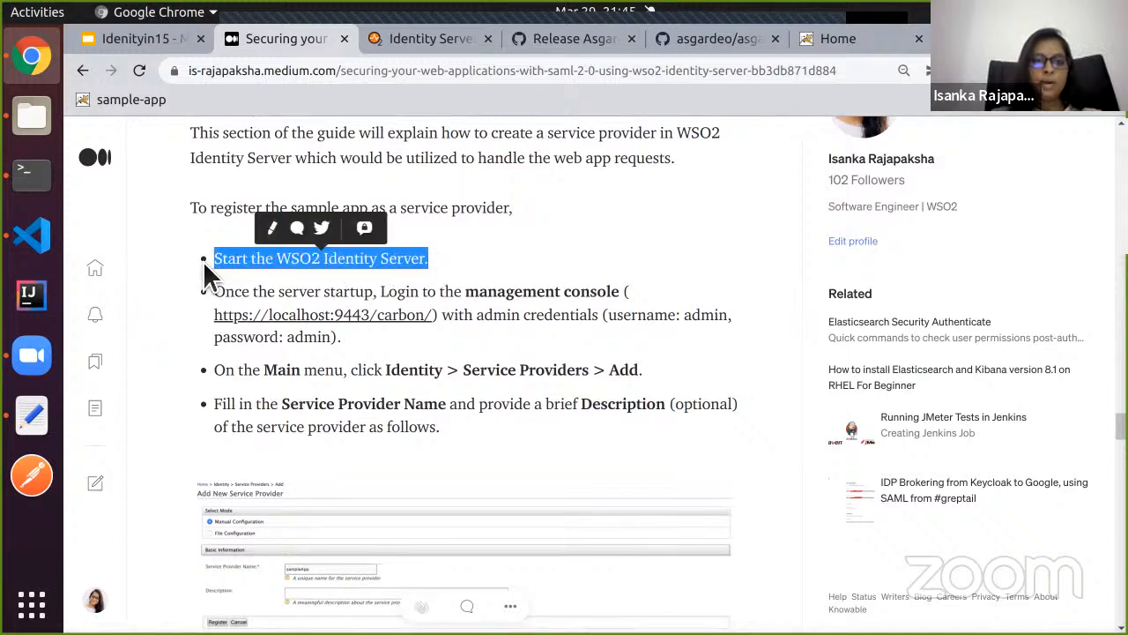
# Check the Identity Server terminal and open the localhost:9443/carbon console link in a new tab.
pyautogui.click(32, 172)
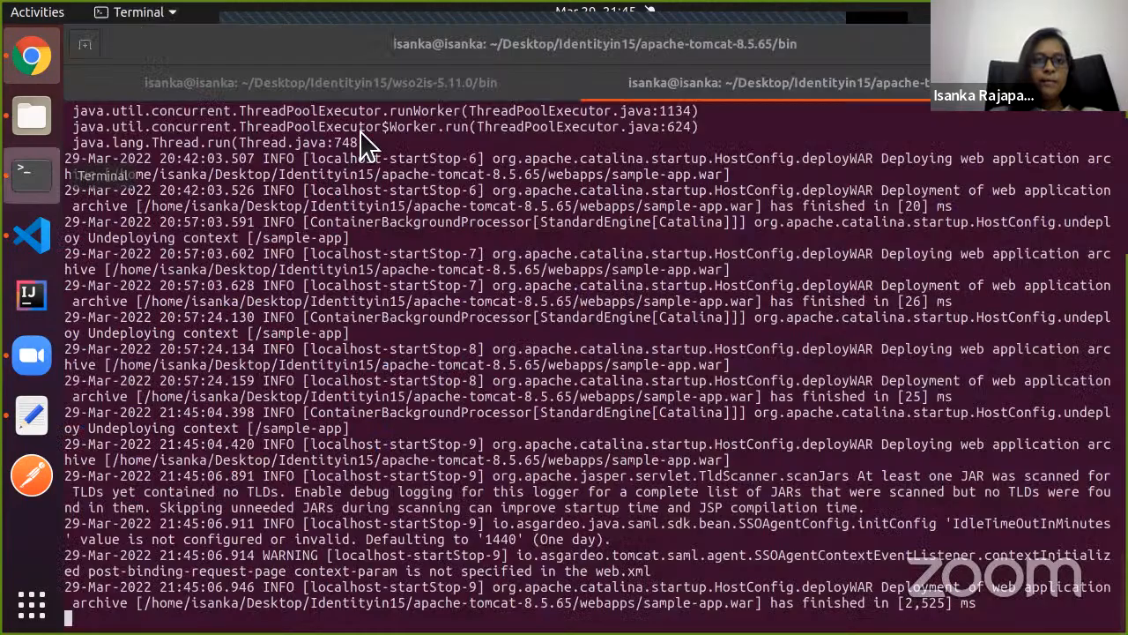
pyautogui.hotkey('ctrl', 'pageup')
pyautogui.click(32, 57)
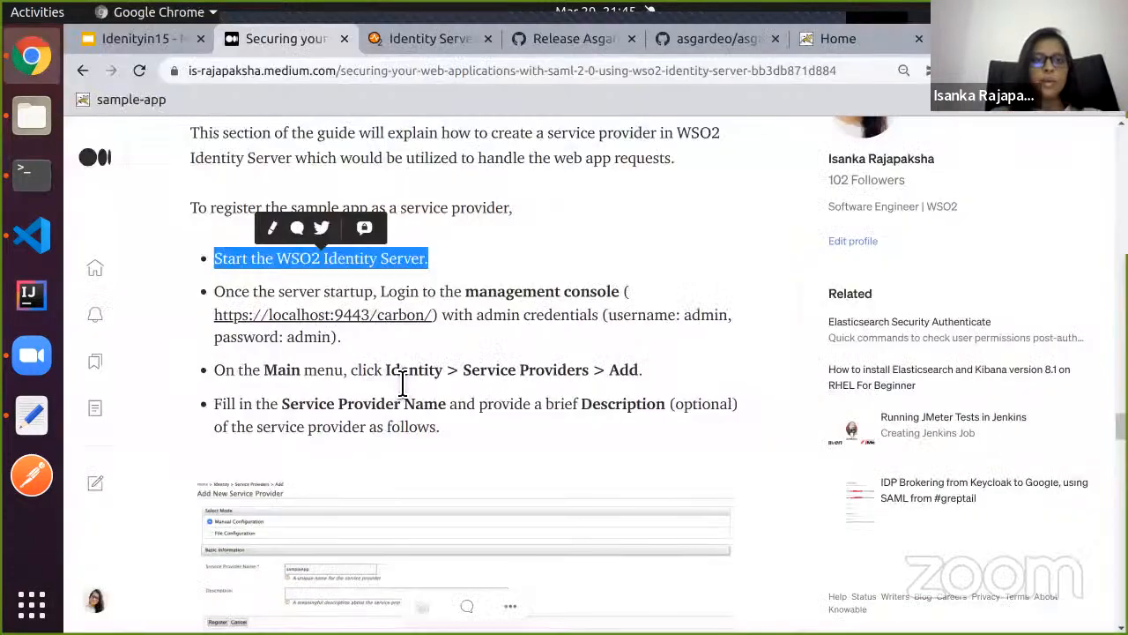
pyautogui.rightClick(369, 326)
pyautogui.click(408, 326)
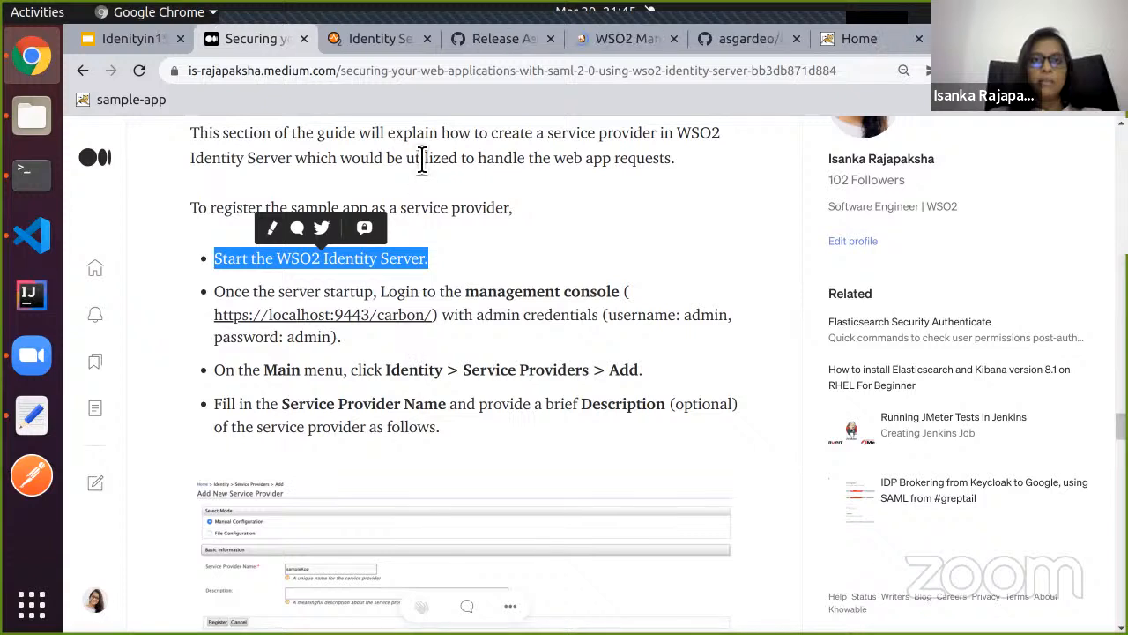
# Sign in to the management console with the admin account credentials.
pyautogui.click(590, 39)
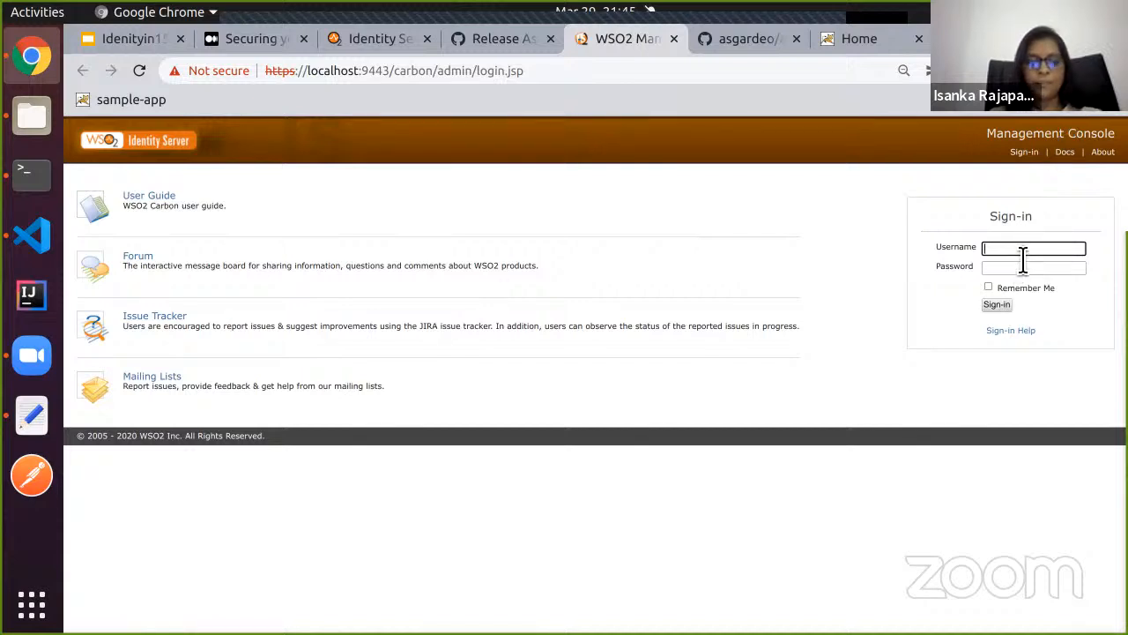
pyautogui.write('admin')
pyautogui.press('Tab')
pyautogui.write('a')
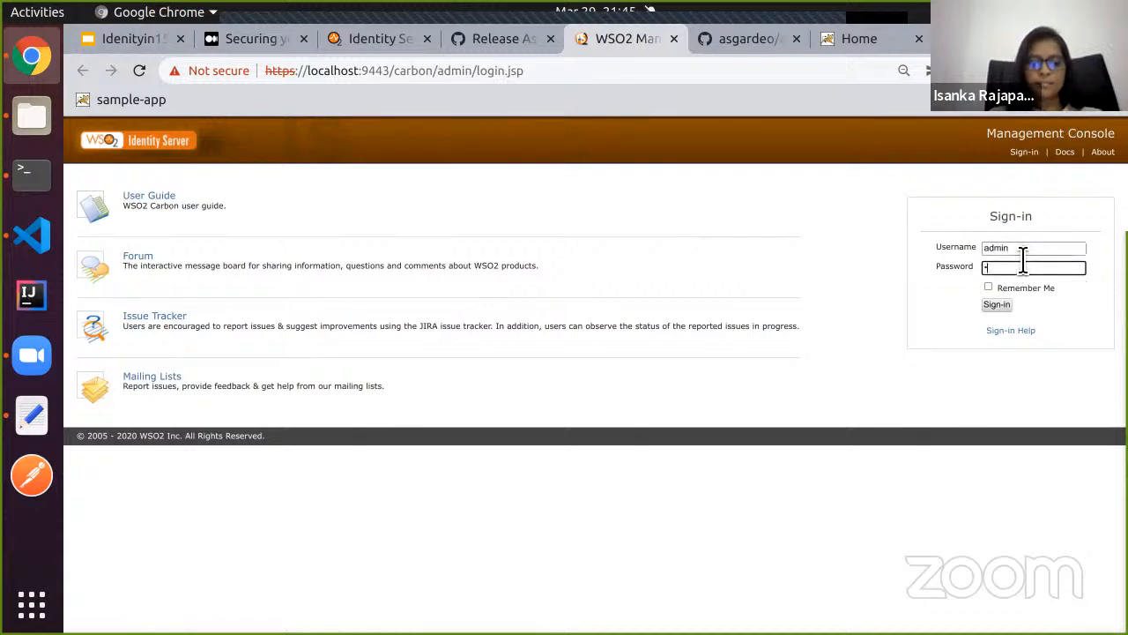
pyautogui.write('dmin')
pyautogui.press('Return')
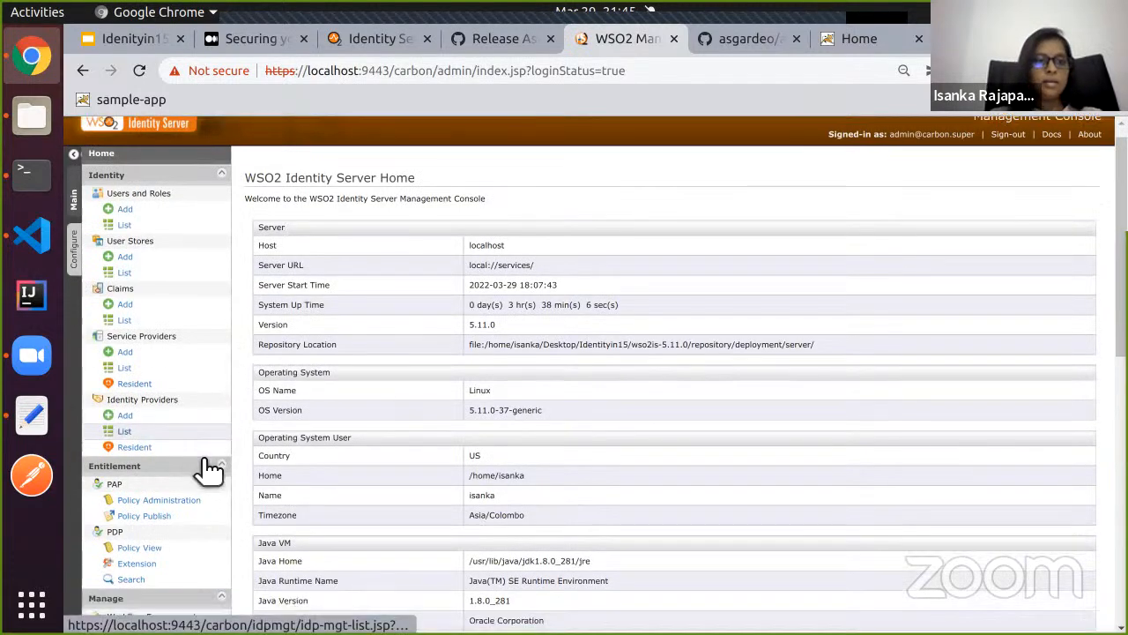
# Register the sampleApp service provider and open its SAML2 Web SSO Configuration form.
pyautogui.scroll(-2, 202, 466)
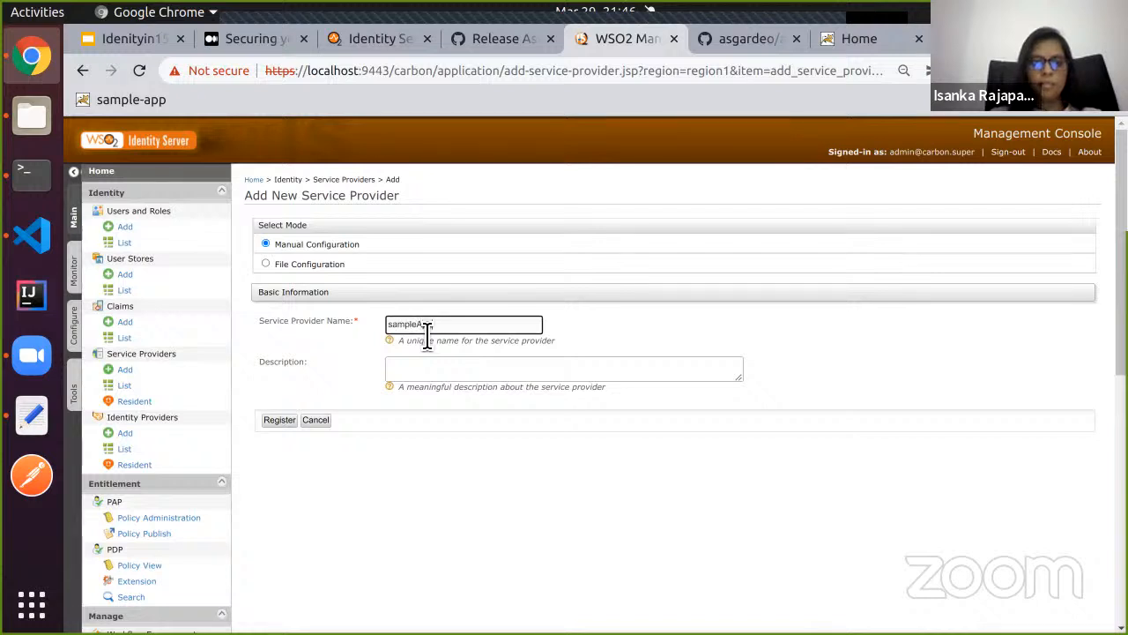
pyautogui.click(291, 421)
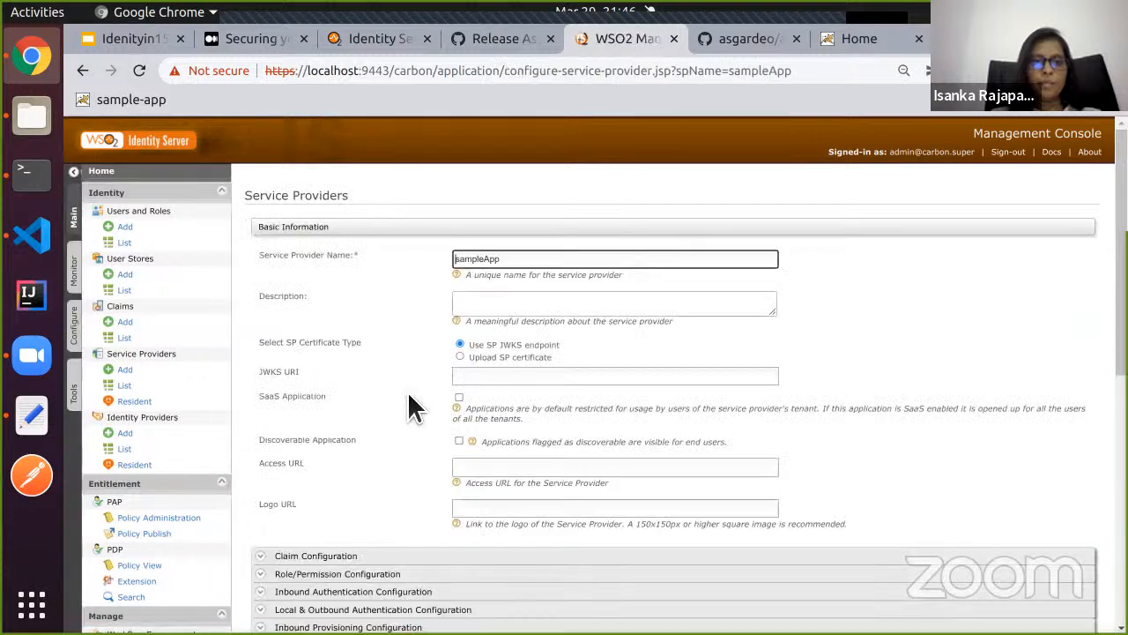
pyautogui.scroll(-5, 408, 403)
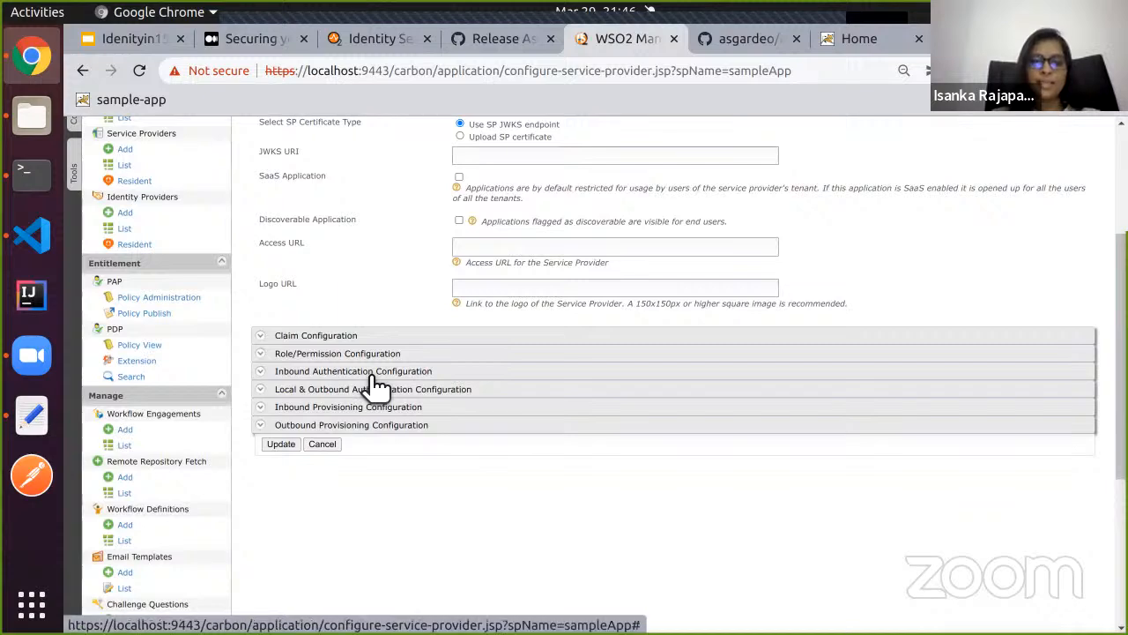
pyautogui.click(374, 374)
pyautogui.scroll(-3, 377, 381)
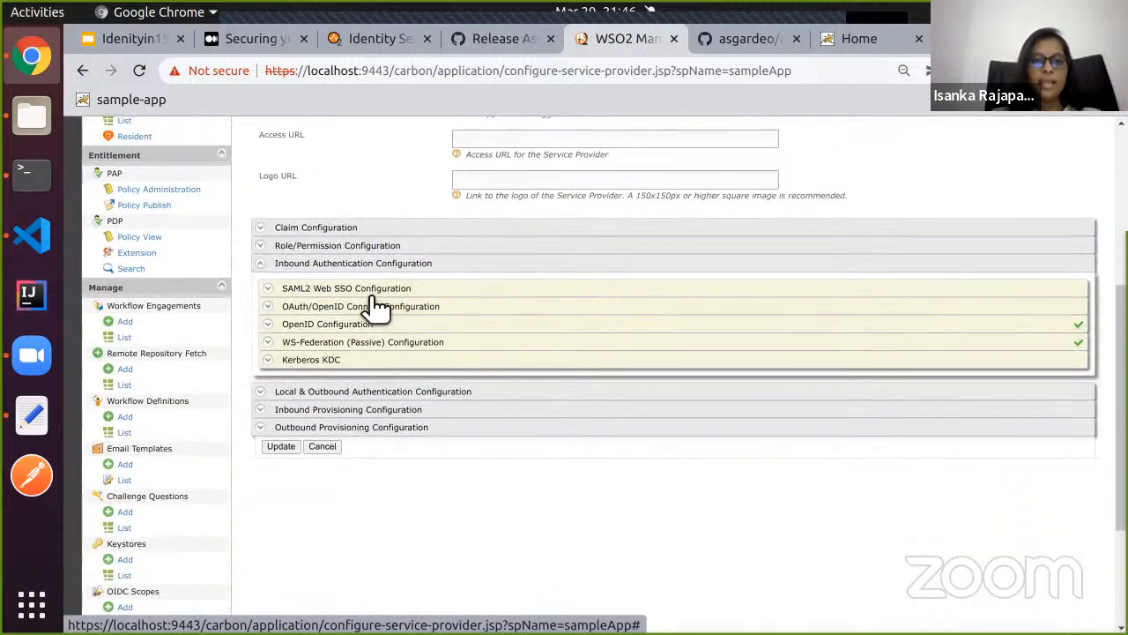
pyautogui.click(379, 294)
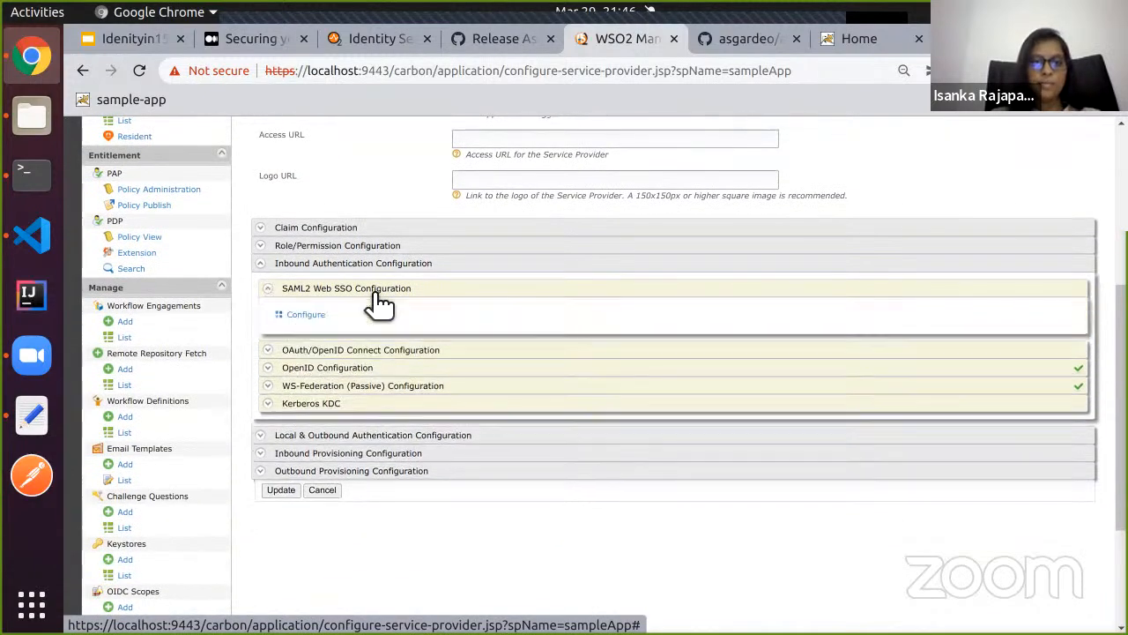
pyautogui.click(309, 317)
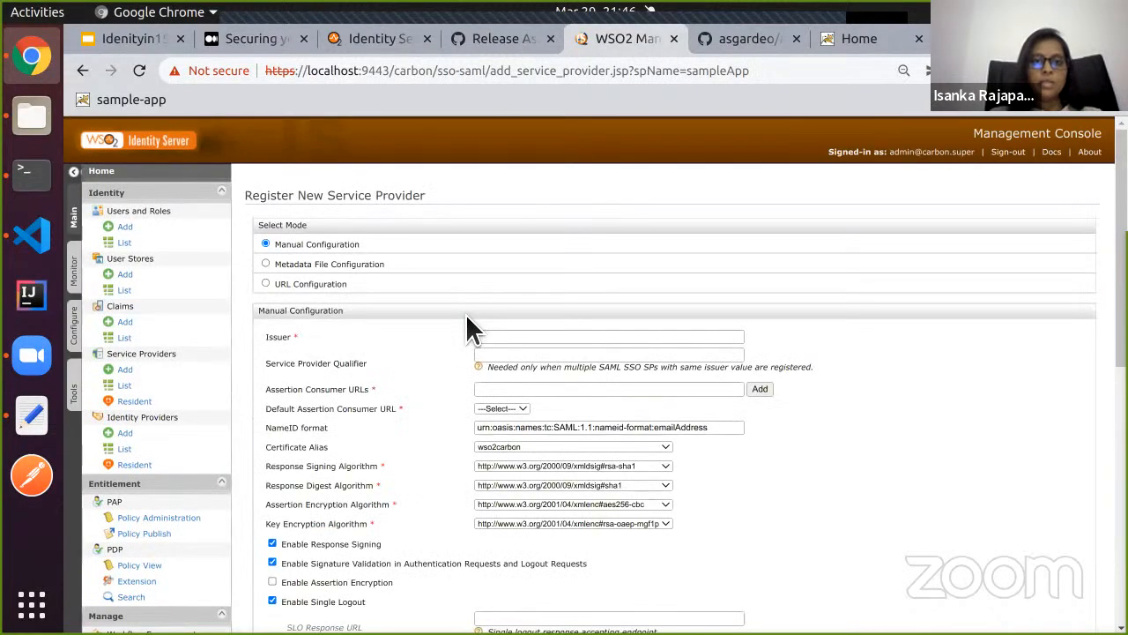
# Fill the Issuer field with sample-app, copied from sample-app.properties.
pyautogui.scroll(-3, 467, 316)
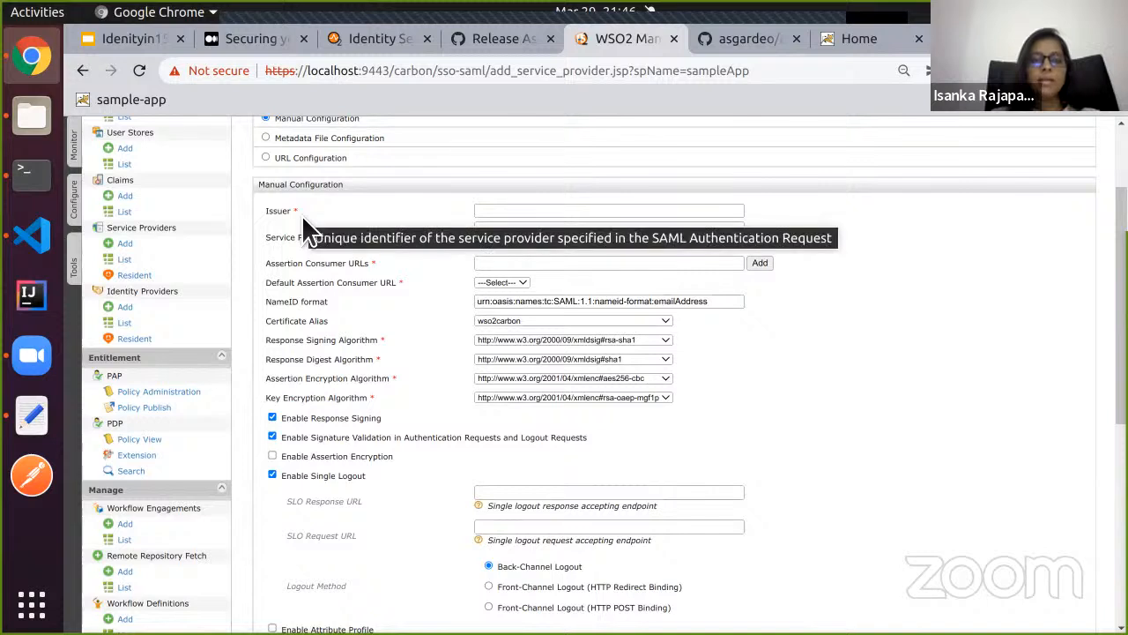
pyautogui.moveTo(302, 215); pyautogui.dragTo(274, 223)
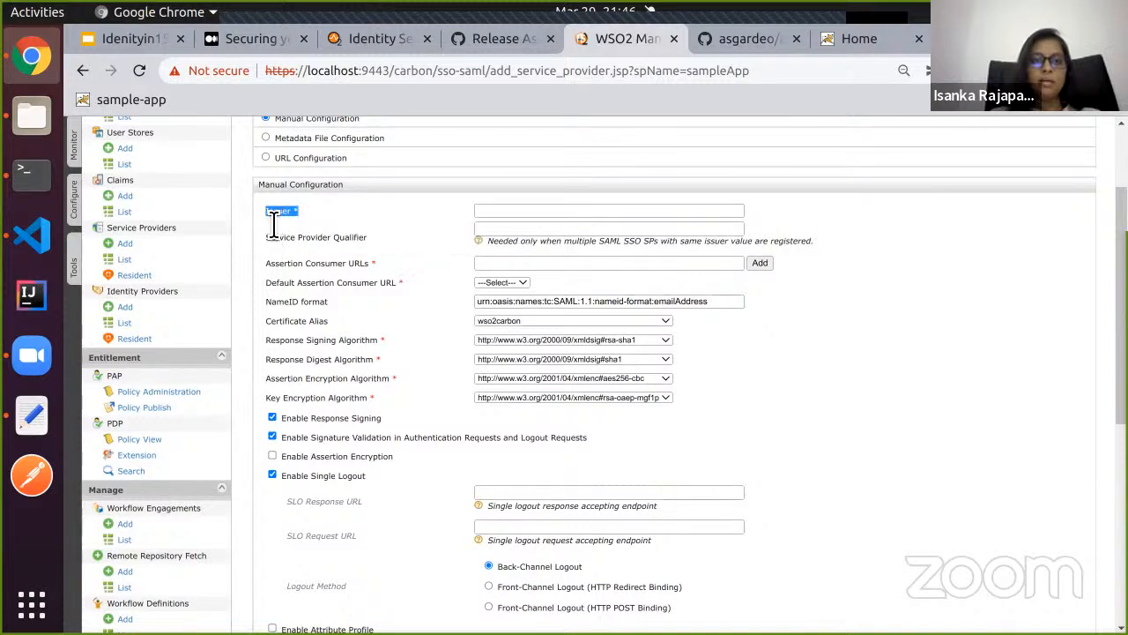
pyautogui.doubleClick(296, 263)
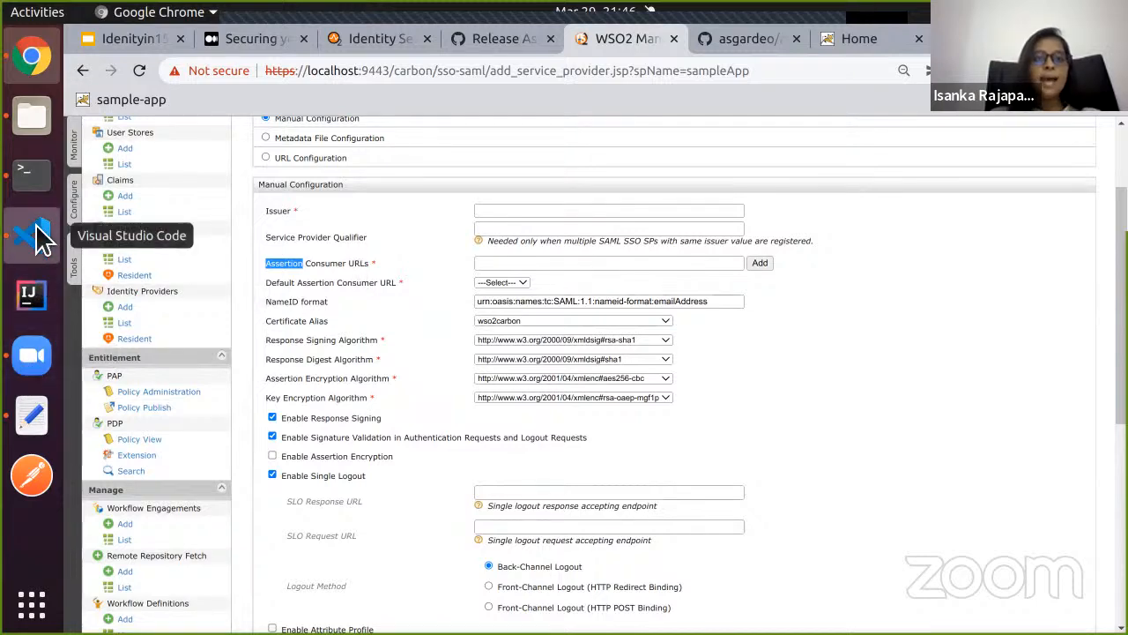
pyautogui.hotkey('alt', 'Tab')
pyautogui.click(379, 95)
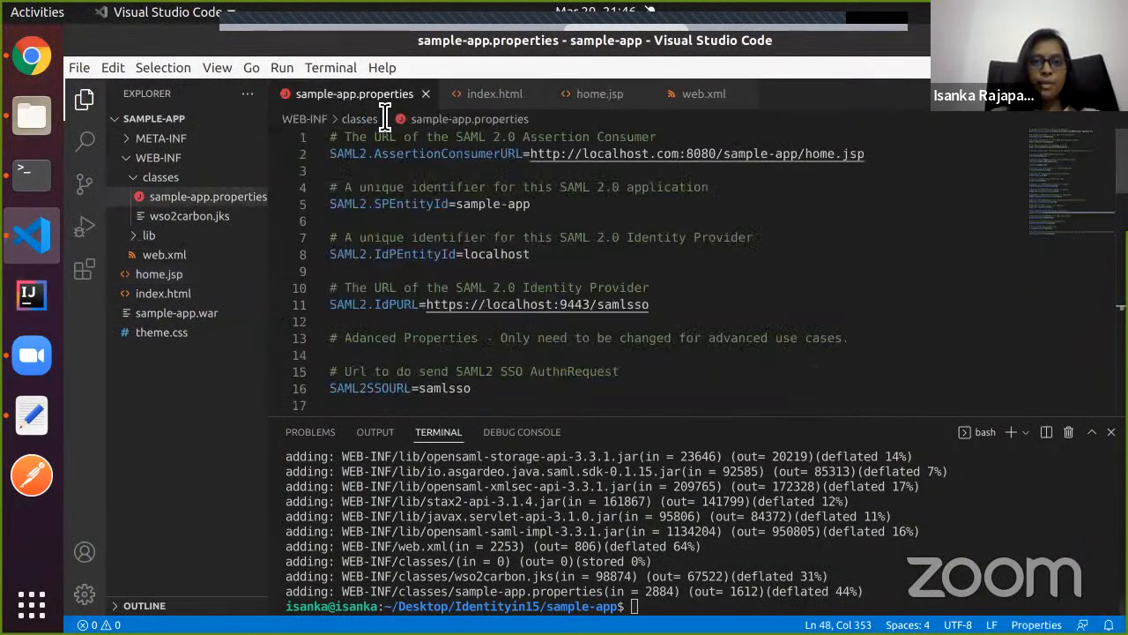
pyautogui.moveTo(532, 204); pyautogui.dragTo(457, 206)
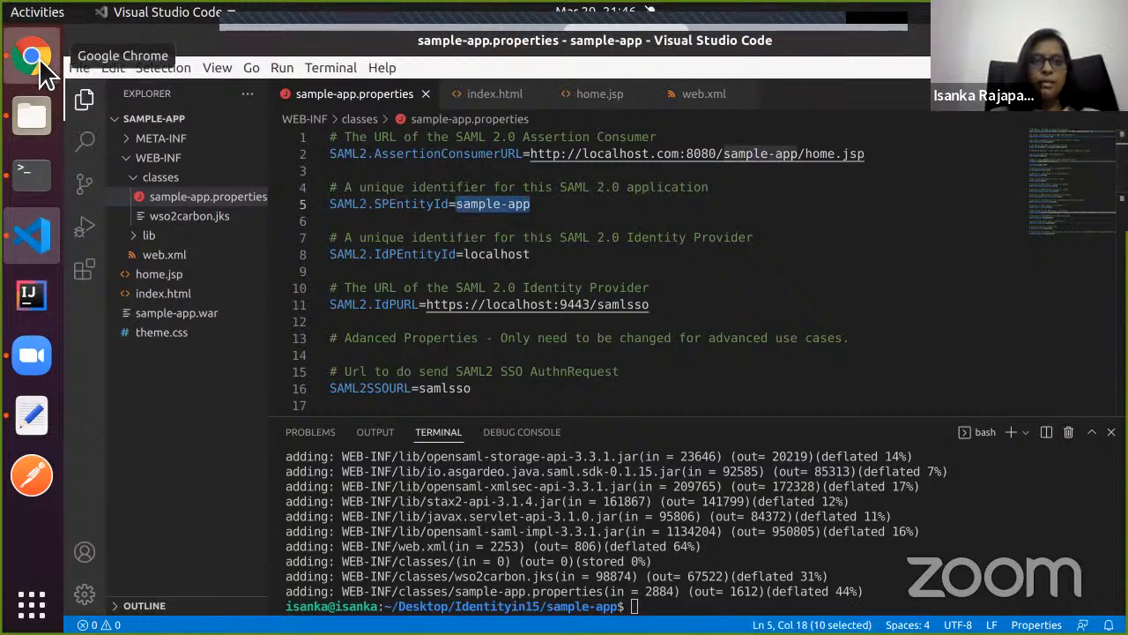
pyautogui.click(32, 56)
pyautogui.click(489, 211)
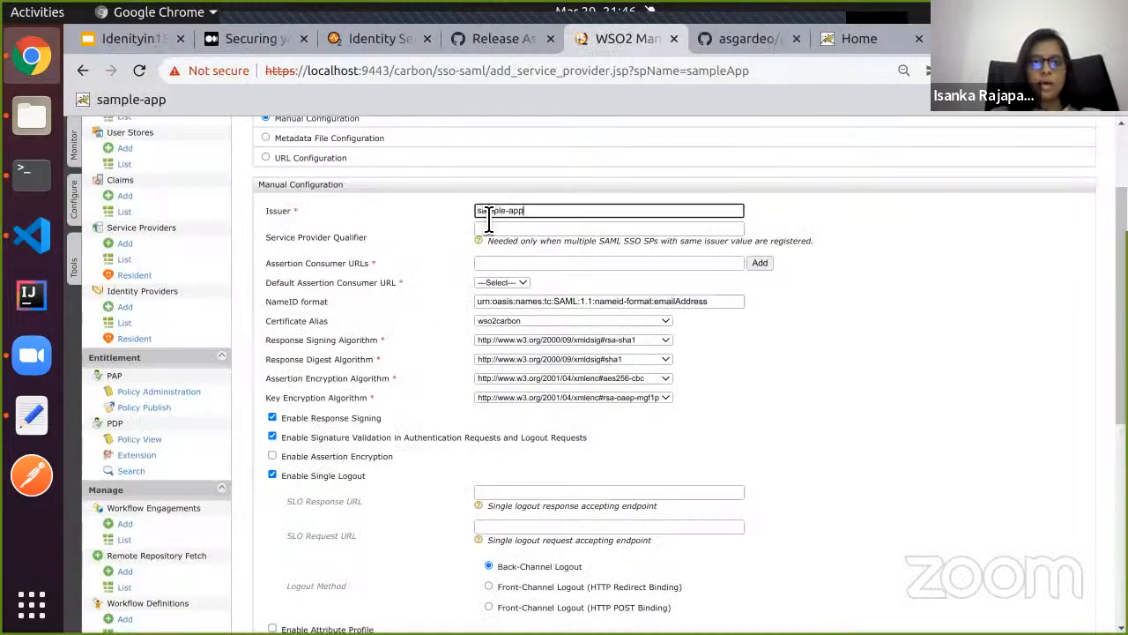
# Add the home.jsp assertion consumer URL from sample-app.properties, accepting the non-https warning.
pyautogui.click(32, 234)
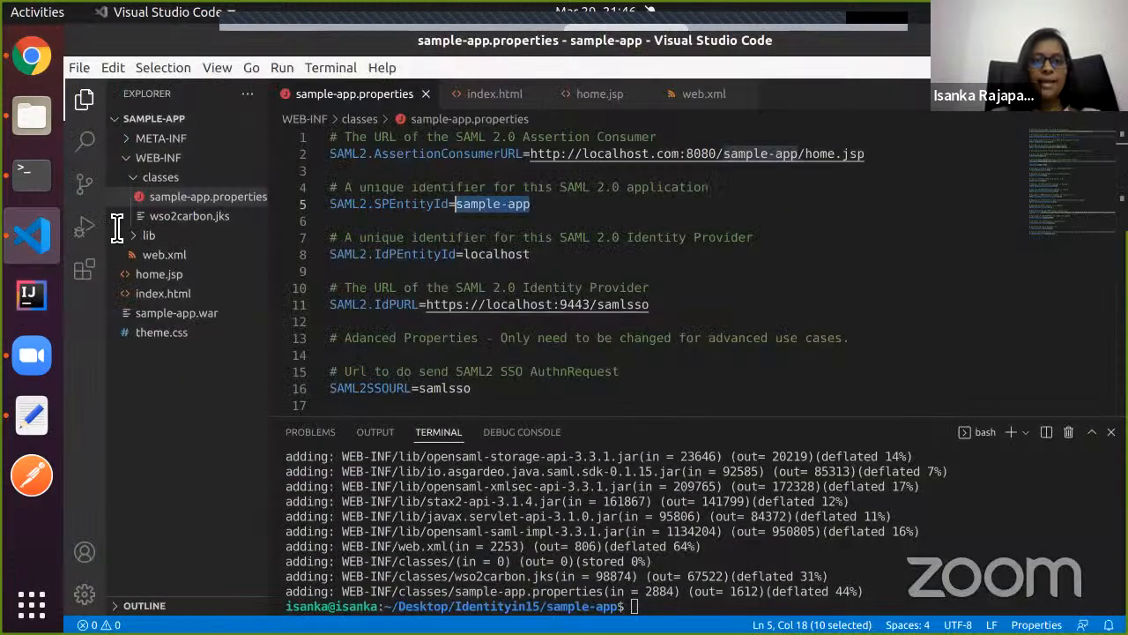
pyautogui.moveTo(531, 155); pyautogui.dragTo(869, 157)
pyautogui.hotkey('ctrl', 'c')
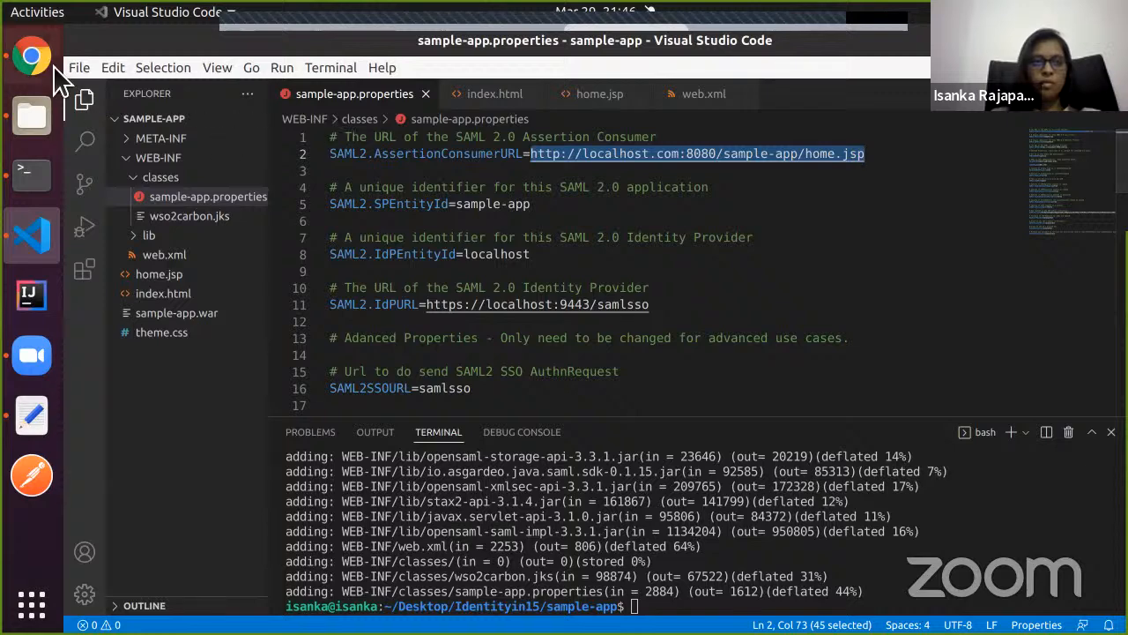
pyautogui.click(32, 57)
pyautogui.click(522, 264)
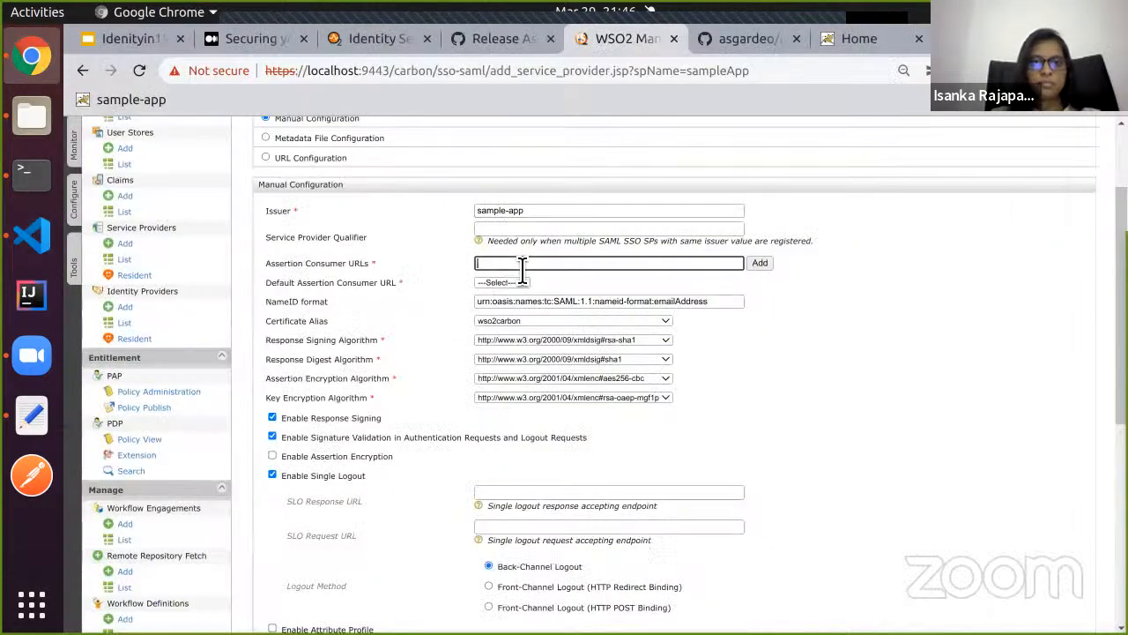
pyautogui.hotkey('ctrl', 'v')
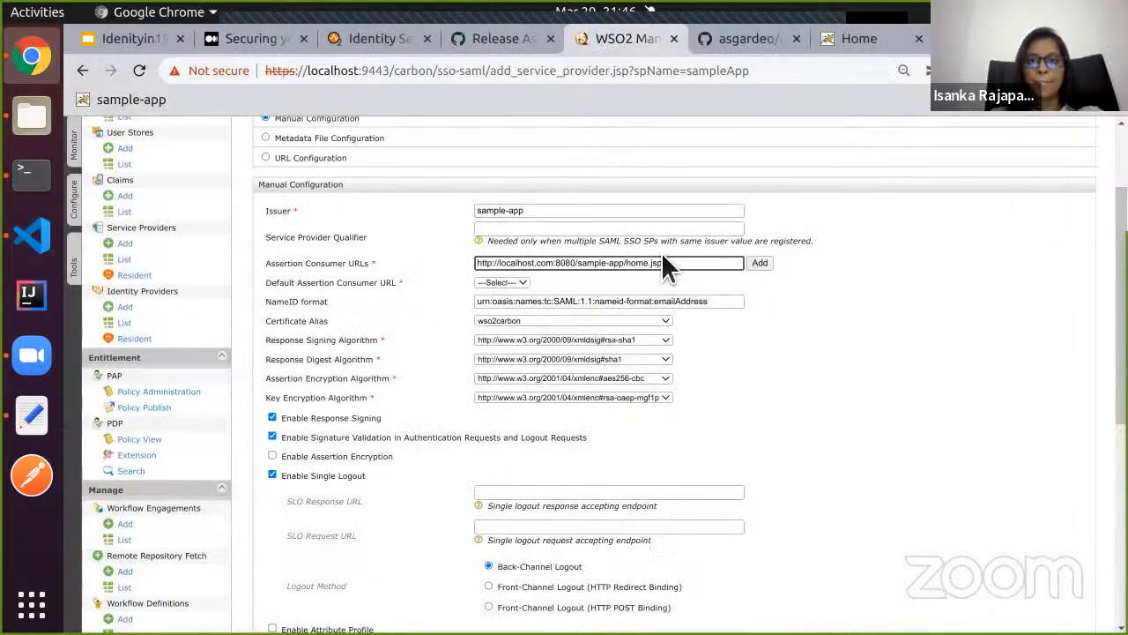
pyautogui.click(758, 265)
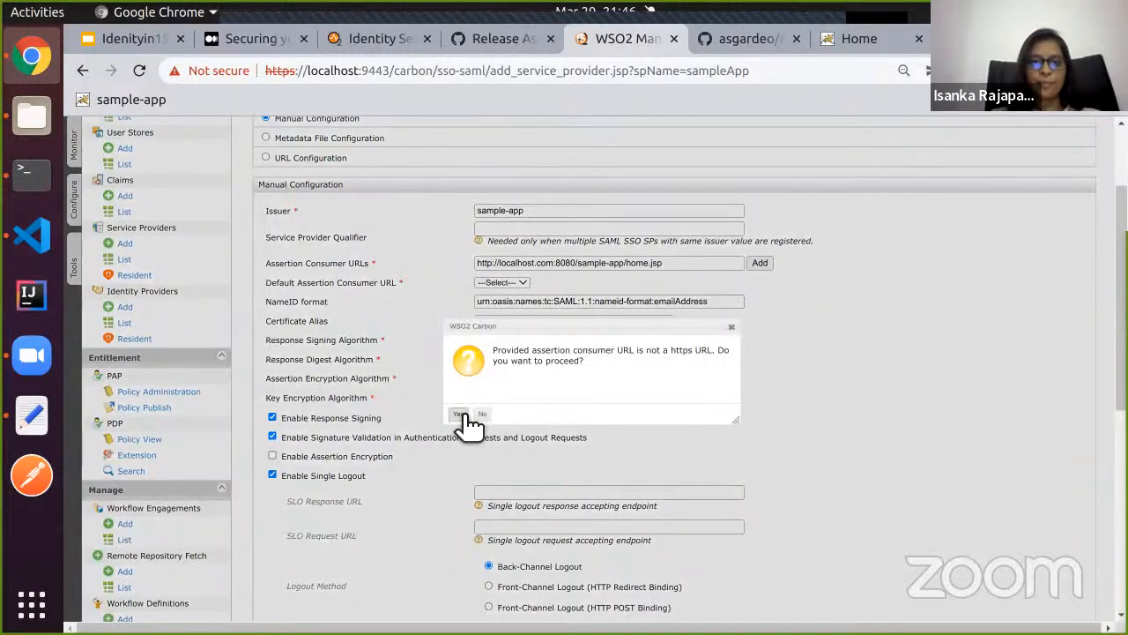
pyautogui.click(458, 415)
# Tick Enable Attribute Profile and Include Attributes in the Response Always.
pyautogui.scroll(-5, 383, 441)
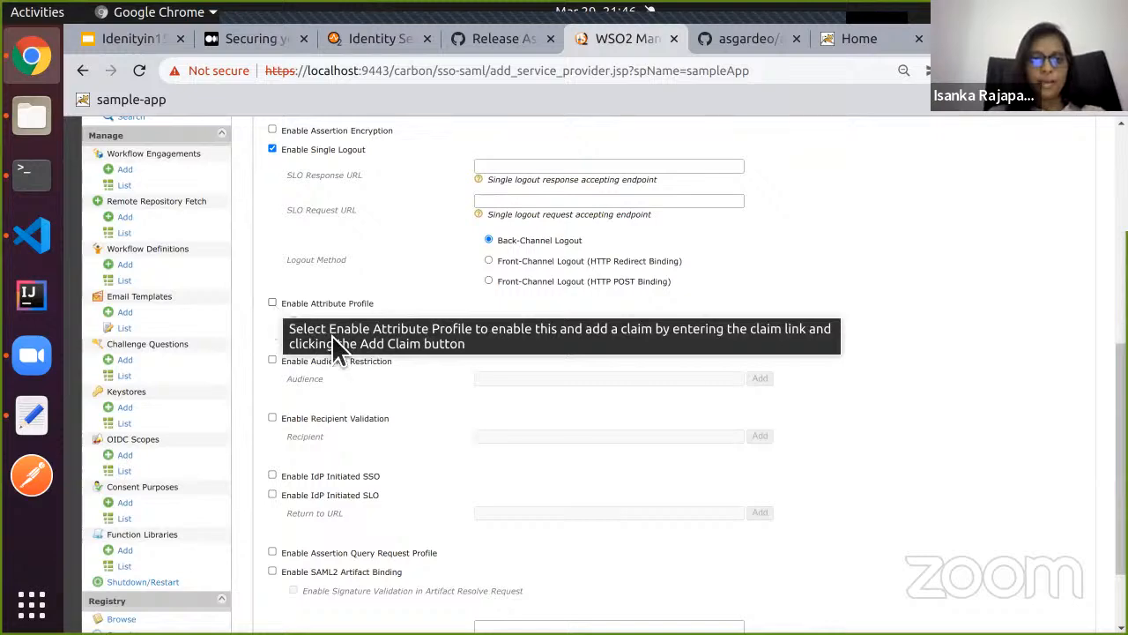
pyautogui.click(273, 303)
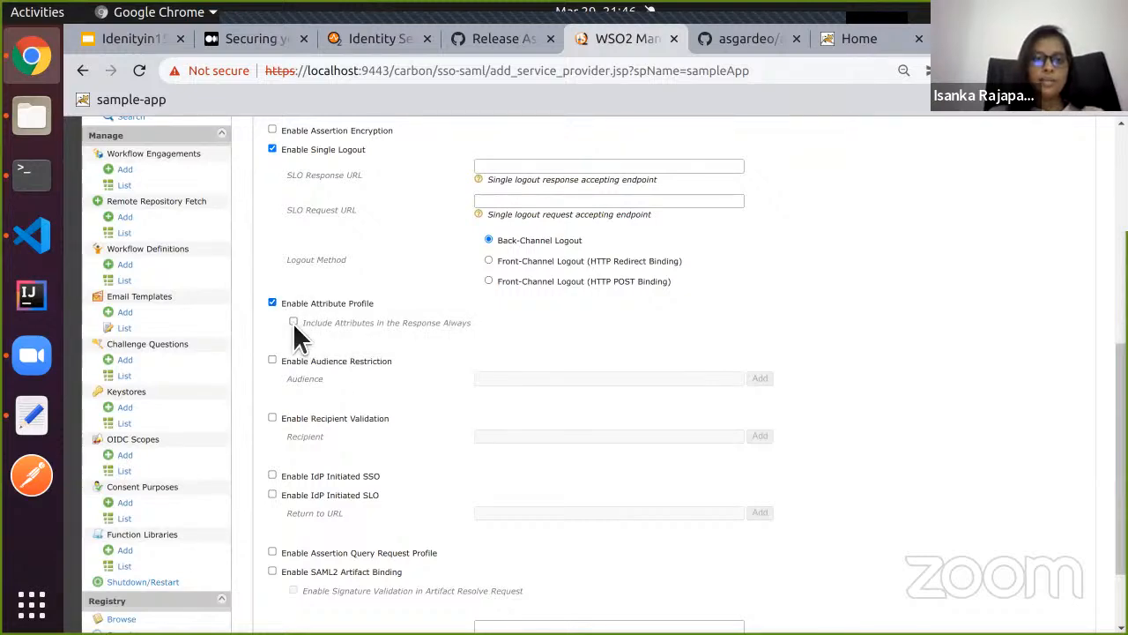
pyautogui.click(293, 321)
pyautogui.scroll(3, 386, 361)
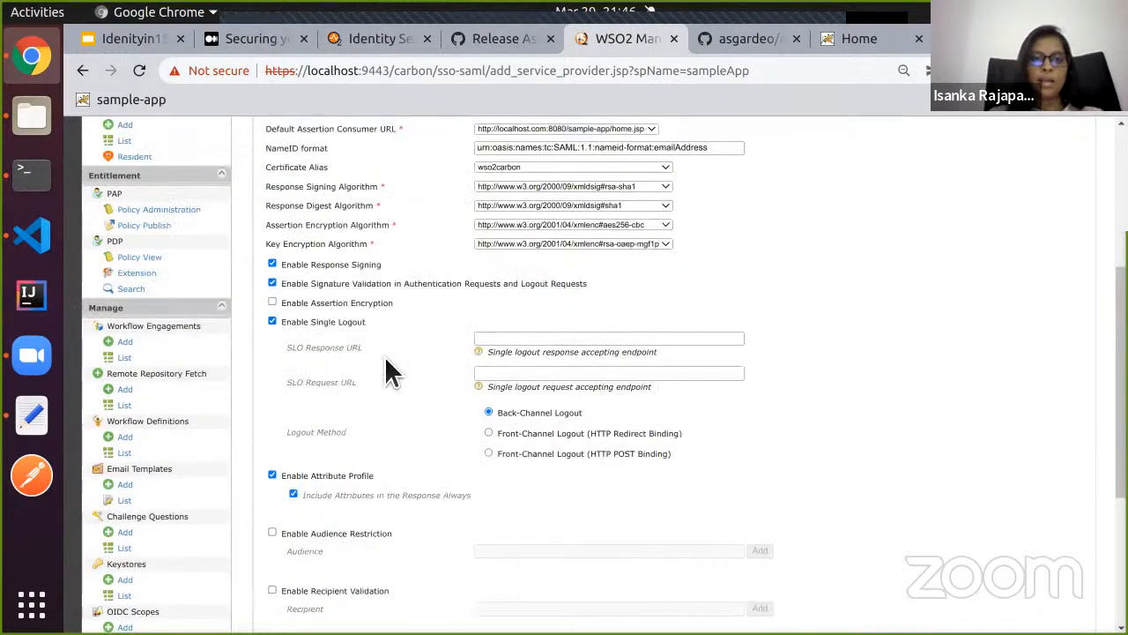
pyautogui.scroll(-4, 386, 361)
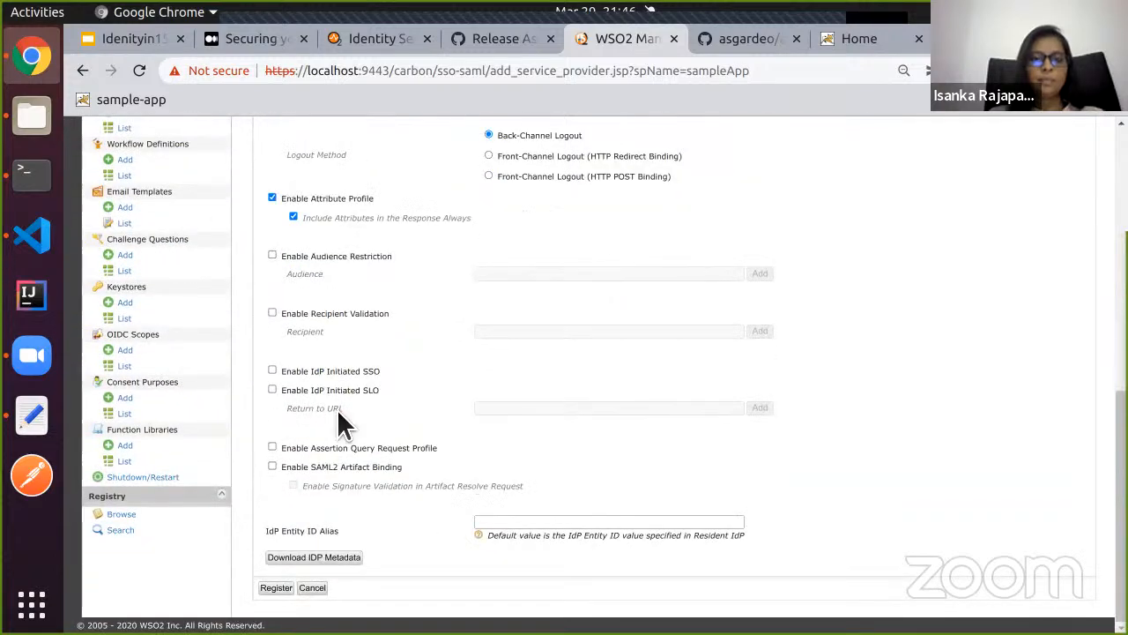
pyautogui.scroll(10, 379, 366)
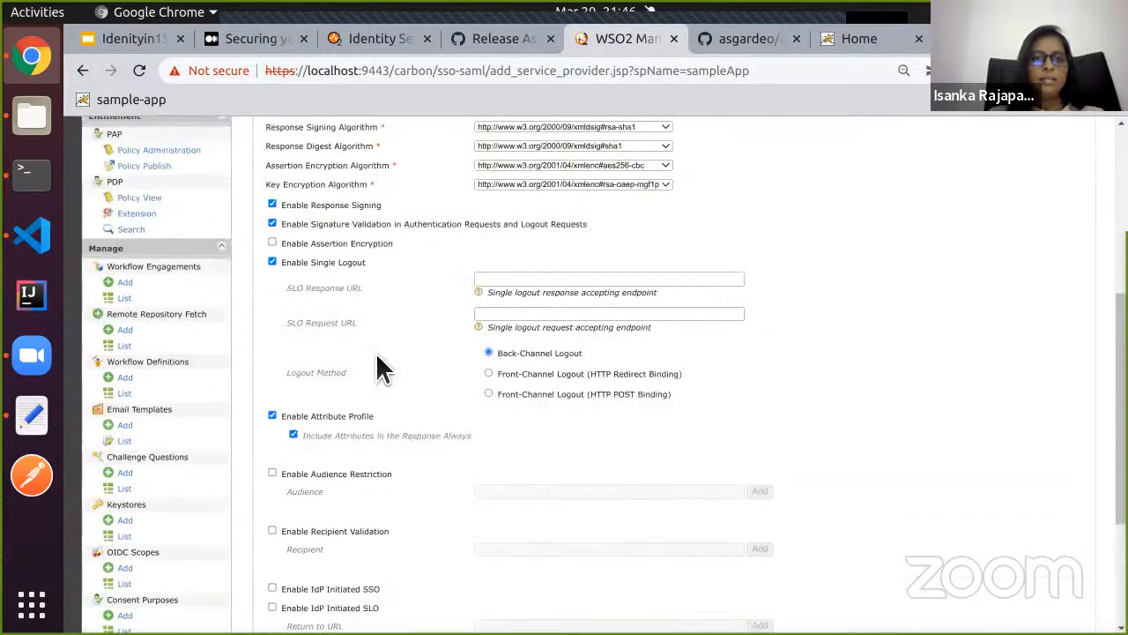
pyautogui.scroll(-10, 379, 366)
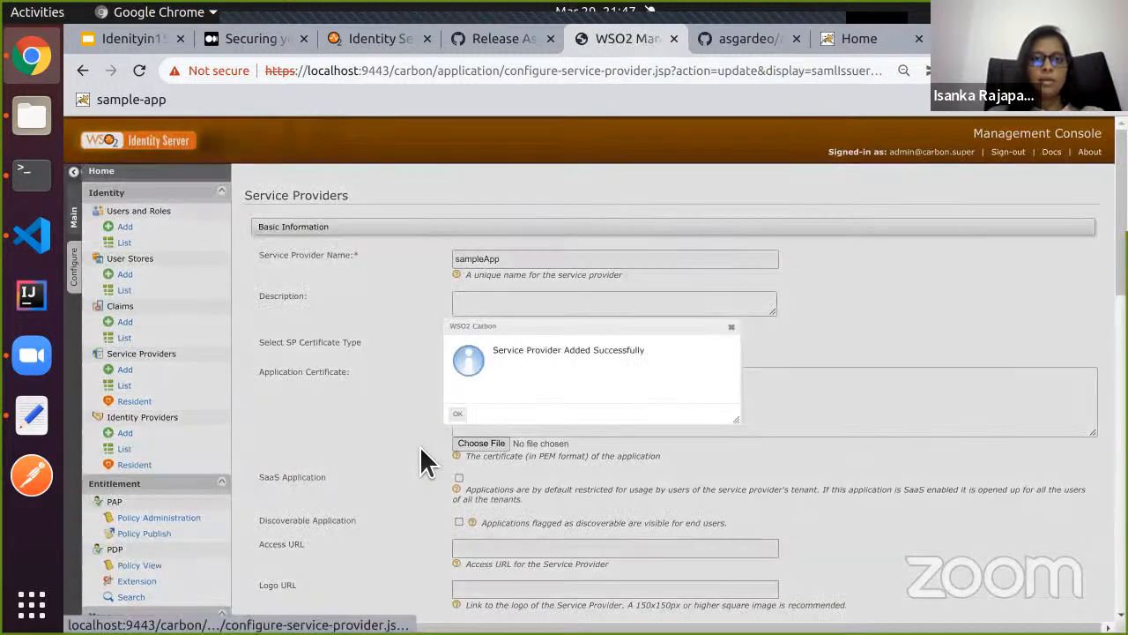
# Add fullname, country and emailaddress as requested claims in Claim Configuration.
pyautogui.click(458, 414)
pyautogui.scroll(-3, 388, 458)
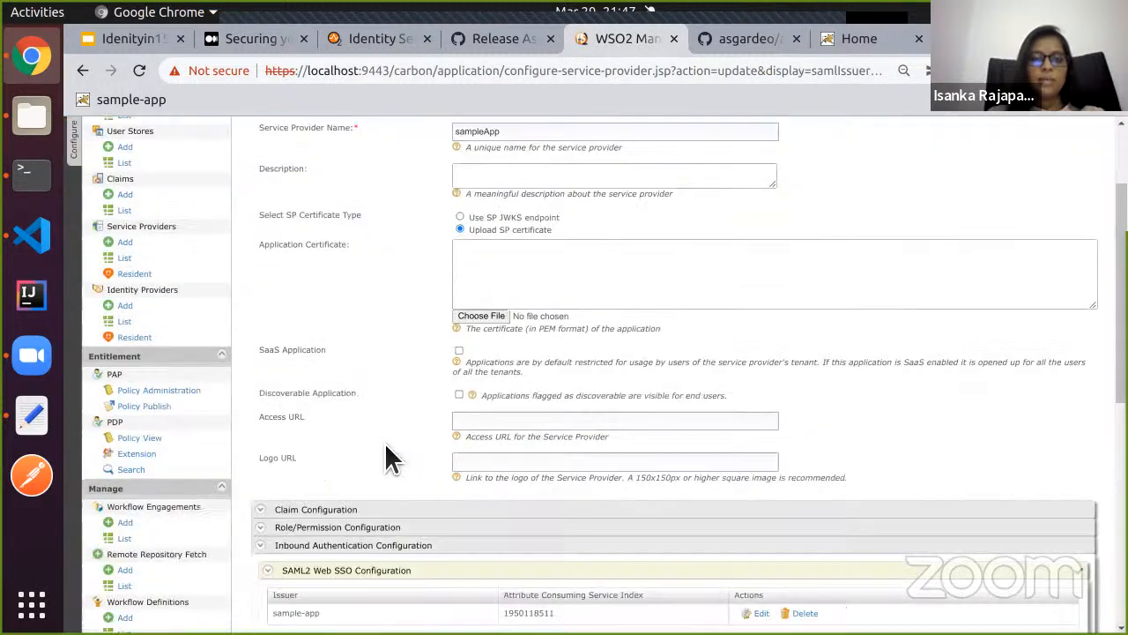
pyautogui.scroll(-5, 390, 449)
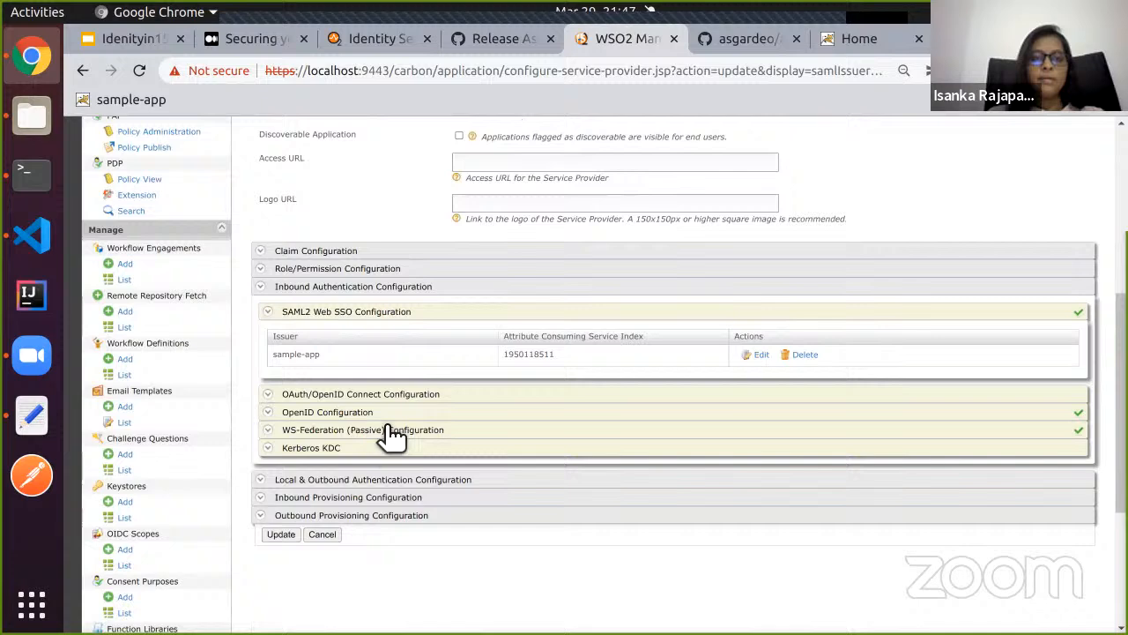
pyautogui.click(361, 252)
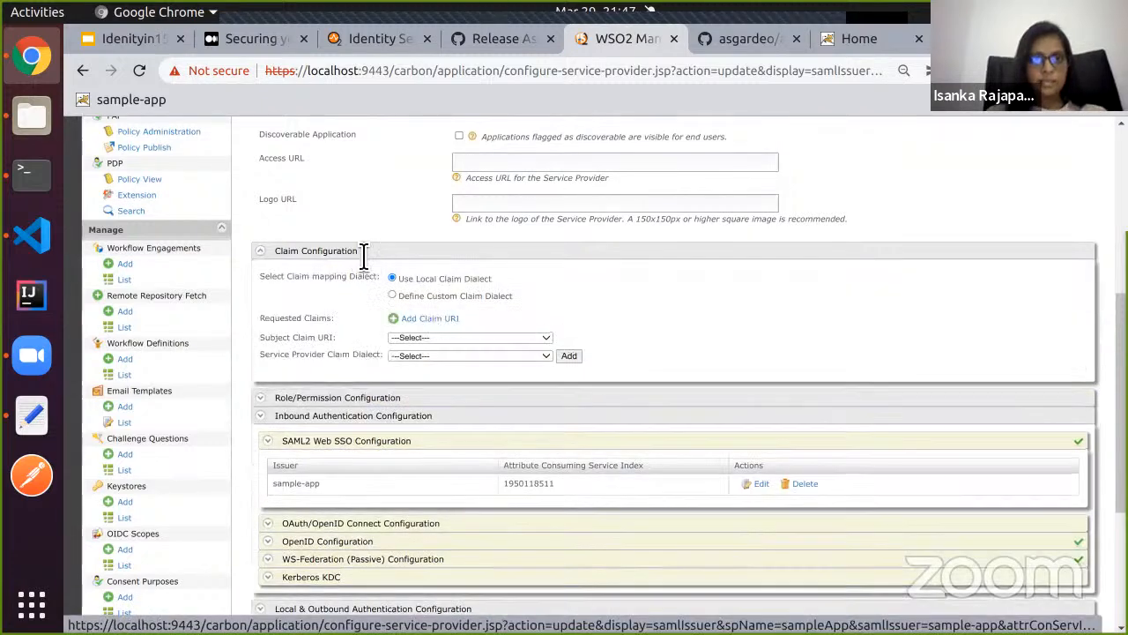
pyautogui.click(452, 321)
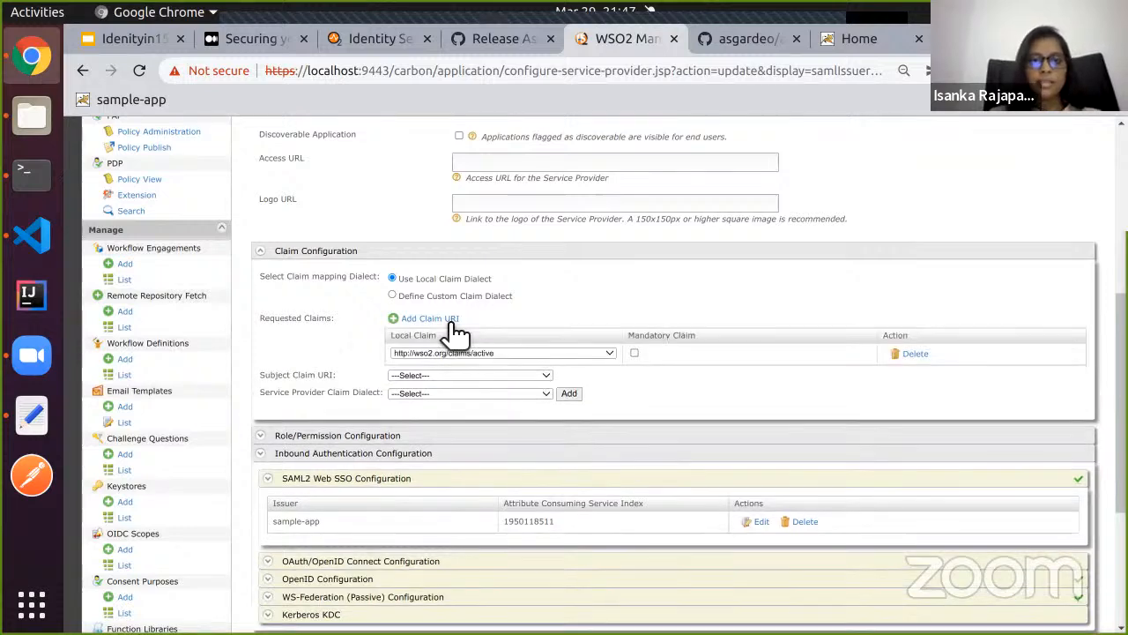
pyautogui.click(610, 354)
pyautogui.scroll(-5, 521, 455)
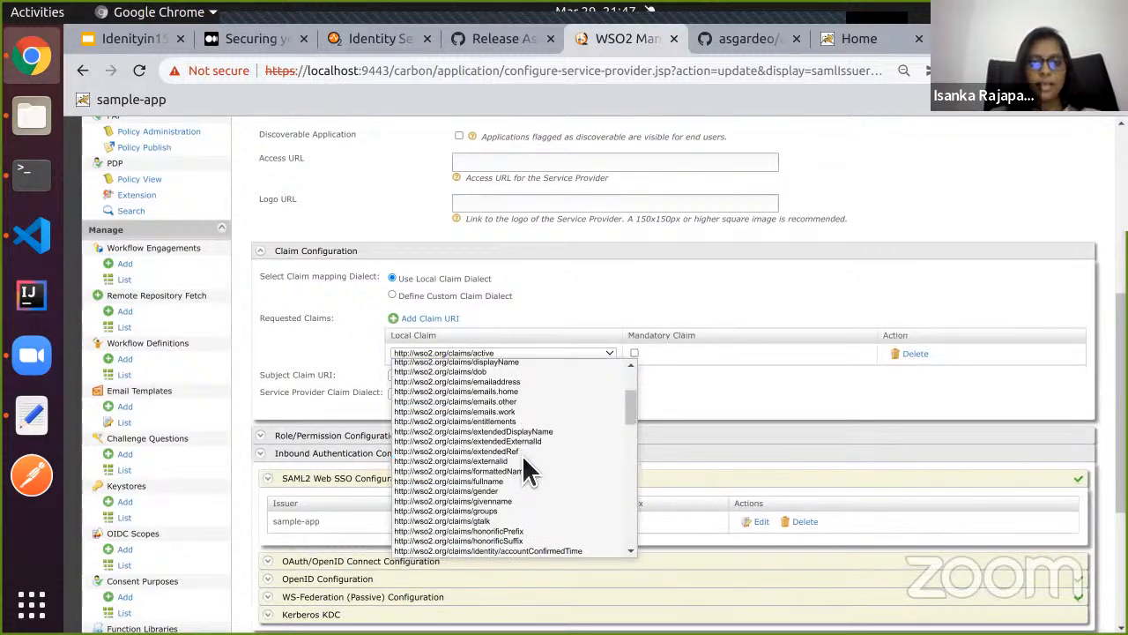
pyautogui.scroll(-1, 523, 460)
pyautogui.click(516, 443)
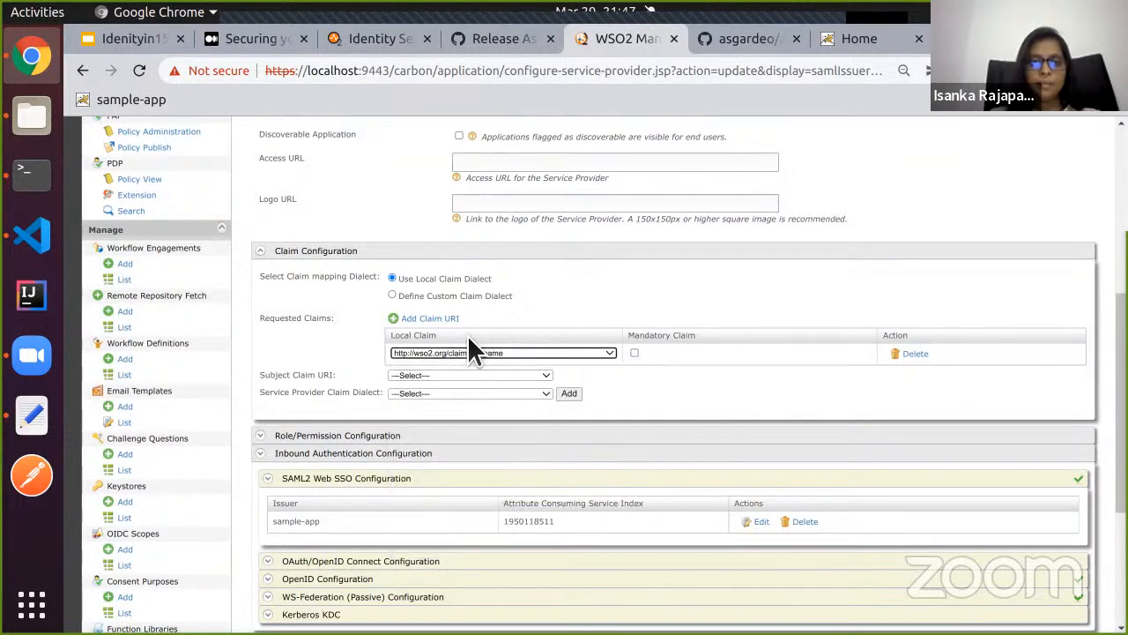
pyautogui.click(430, 318)
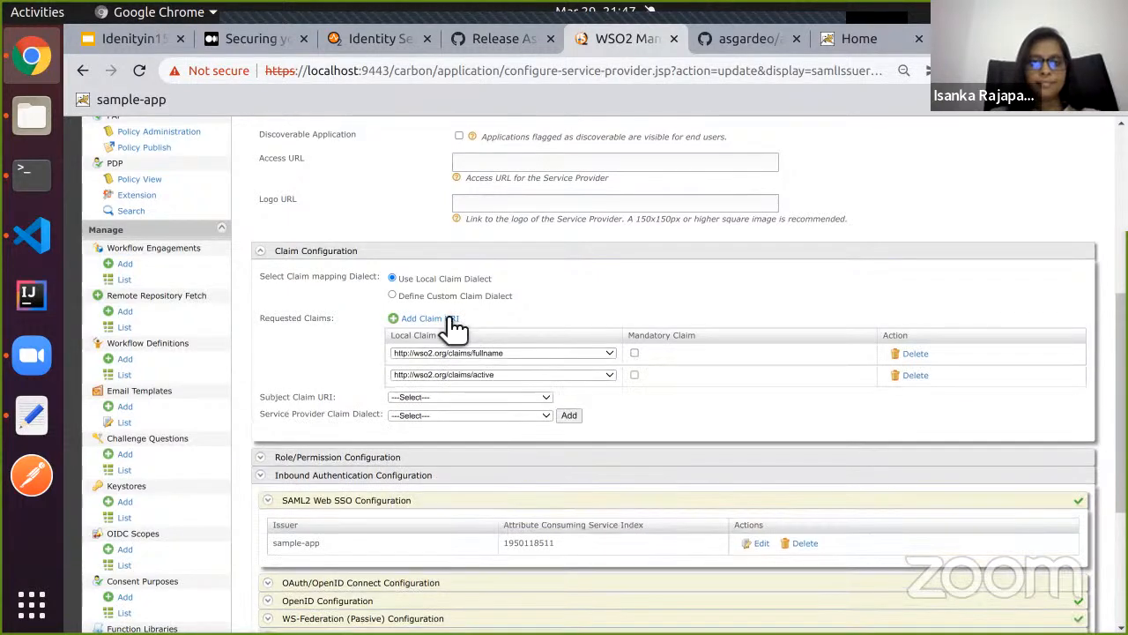
pyautogui.click(540, 373)
pyautogui.scroll(-5, 523, 471)
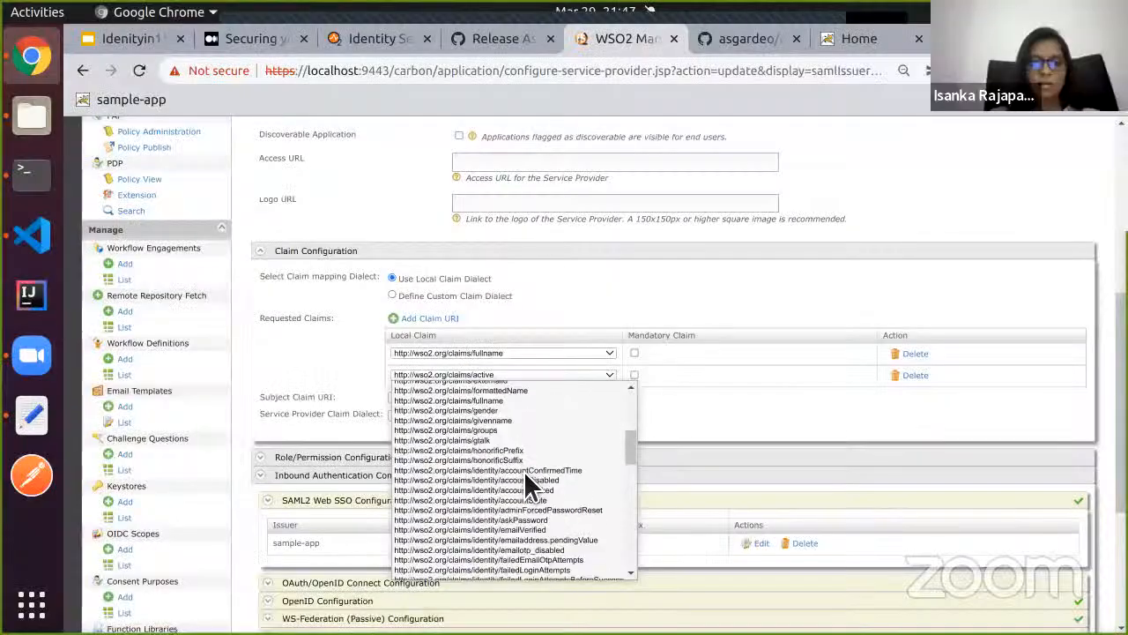
pyautogui.scroll(2, 523, 471)
pyautogui.press('Escape')
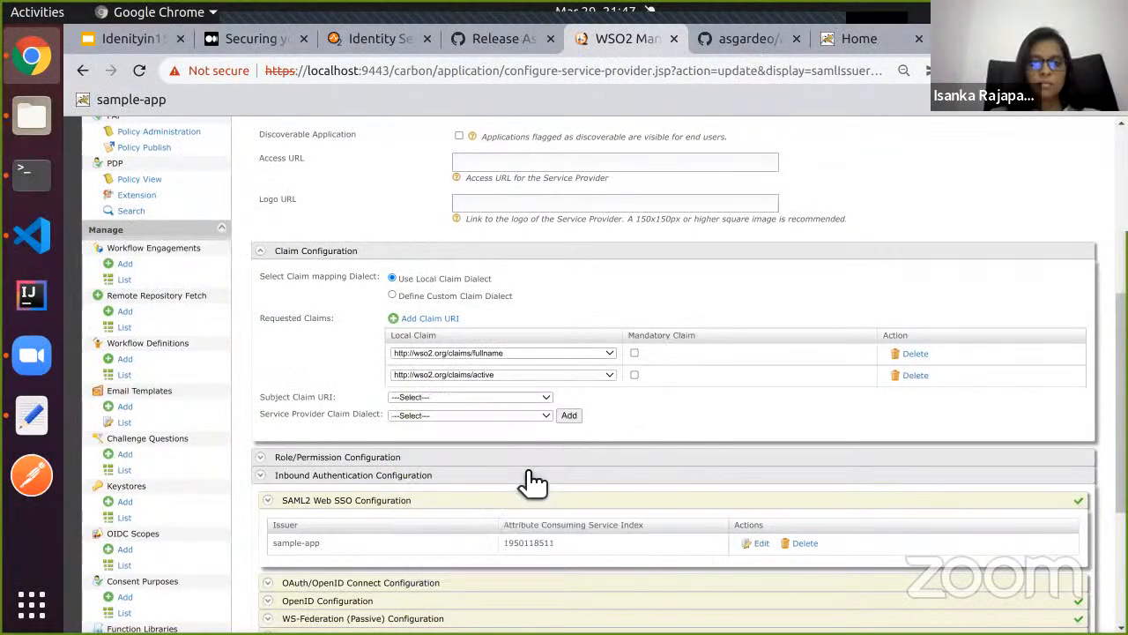
pyautogui.click(533, 480)
pyautogui.click(445, 325)
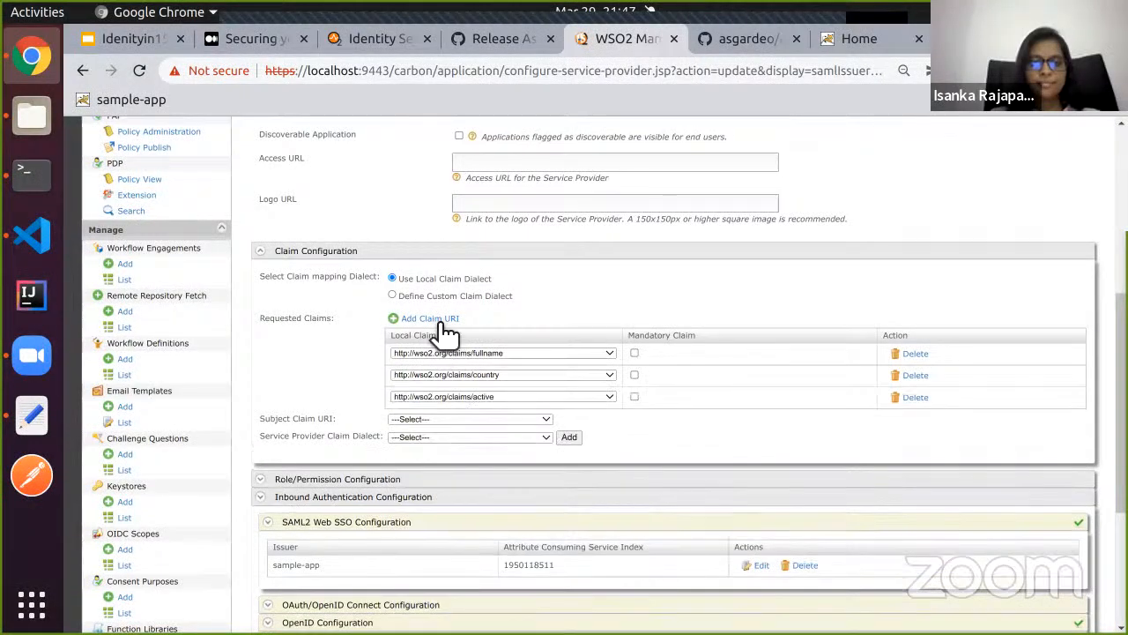
pyautogui.click(523, 396)
pyautogui.scroll(-2, 501, 484)
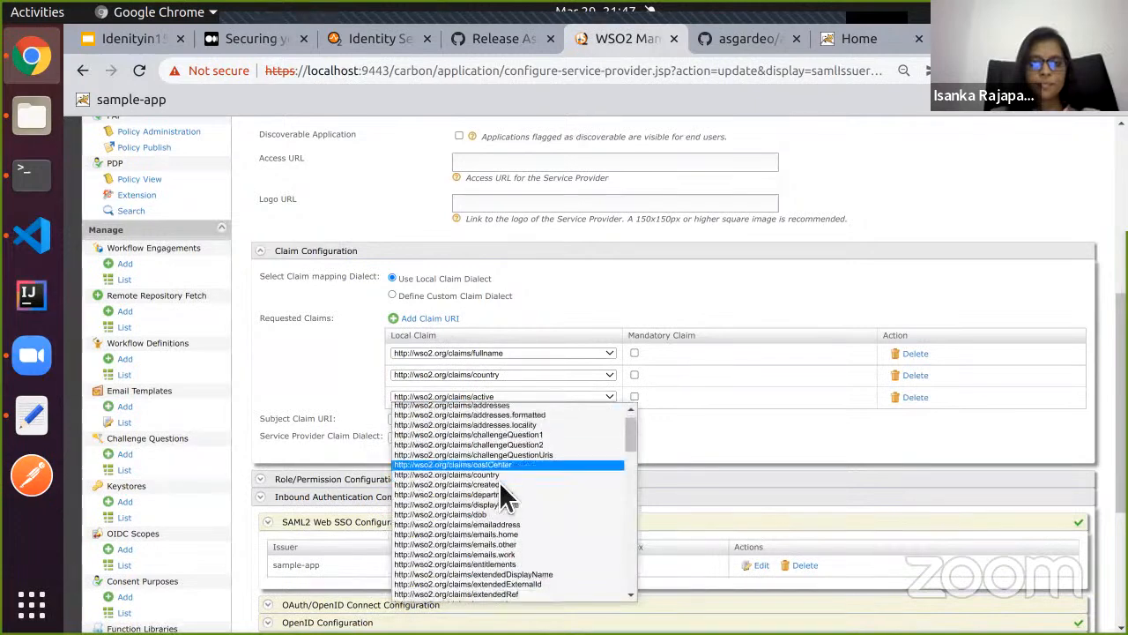
pyautogui.click(513, 518)
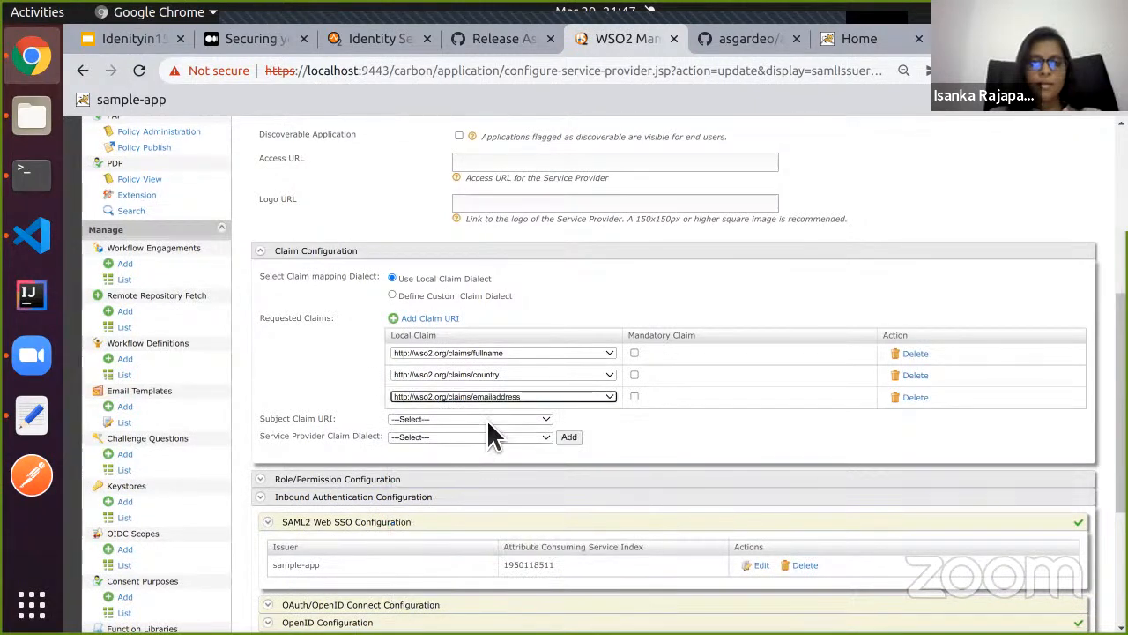
pyautogui.click(487, 419)
pyautogui.scroll(-2, 525, 547)
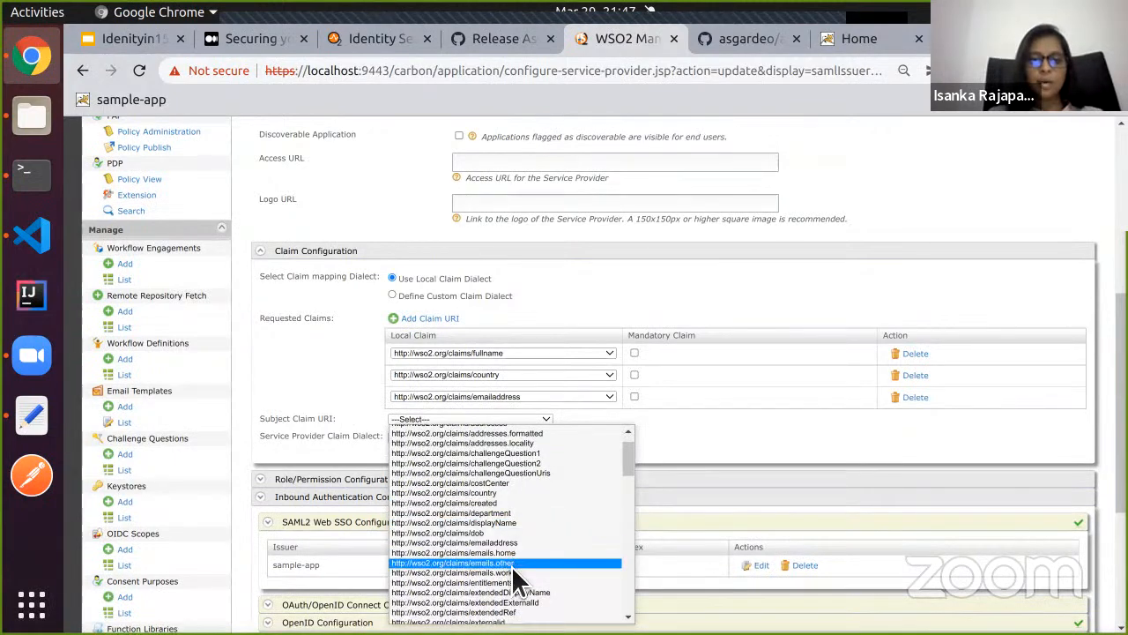
pyautogui.scroll(-4, 511, 566)
pyautogui.click(514, 520)
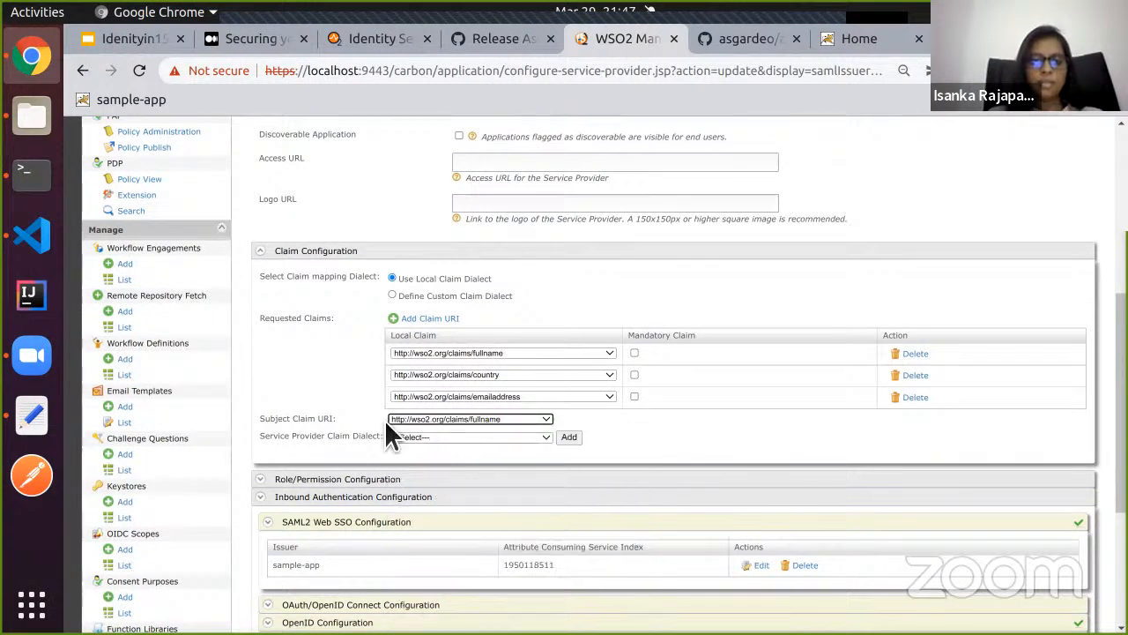
pyautogui.scroll(2, 320, 402)
pyautogui.scroll(-4, 321, 402)
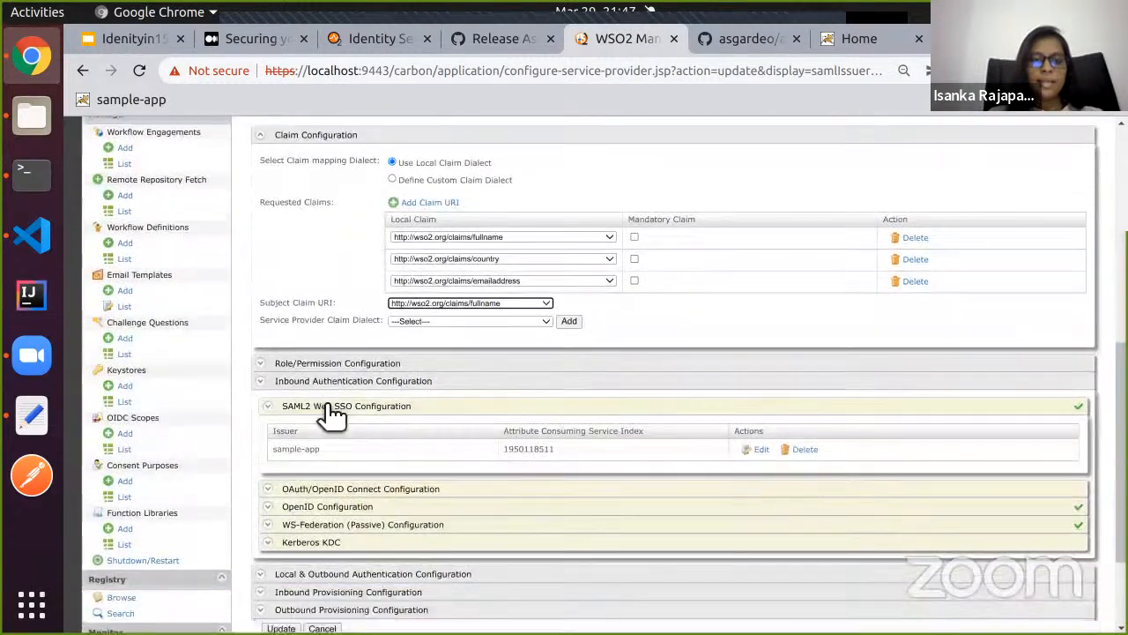
pyautogui.scroll(4, 344, 430)
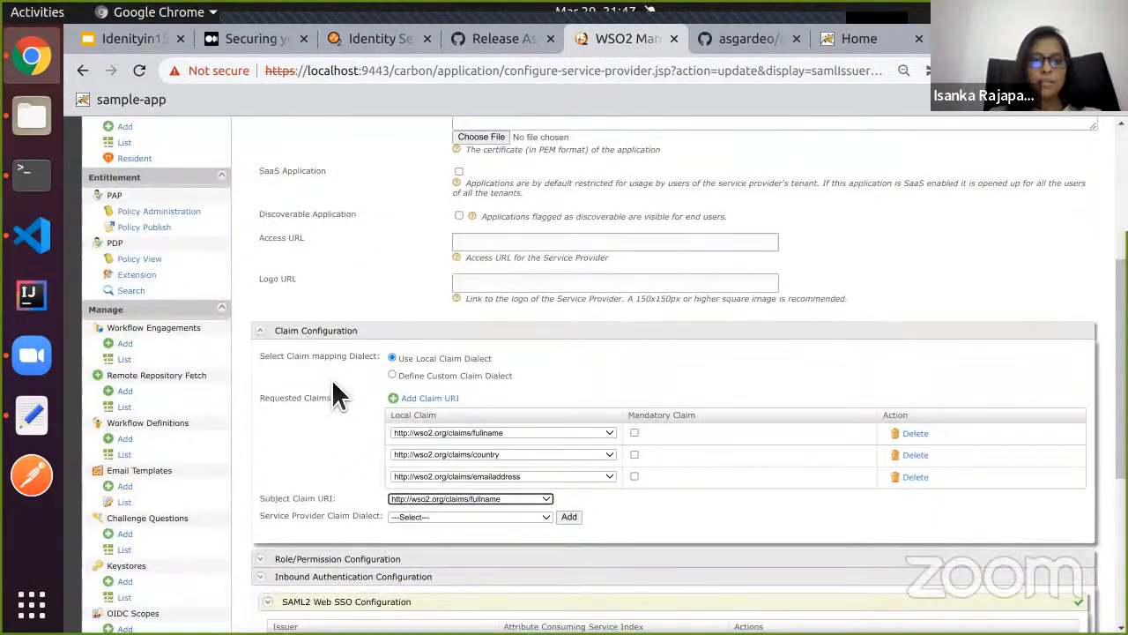
pyautogui.scroll(5, 331, 378)
pyautogui.scroll(2, 331, 388)
pyautogui.scroll(-10, 328, 410)
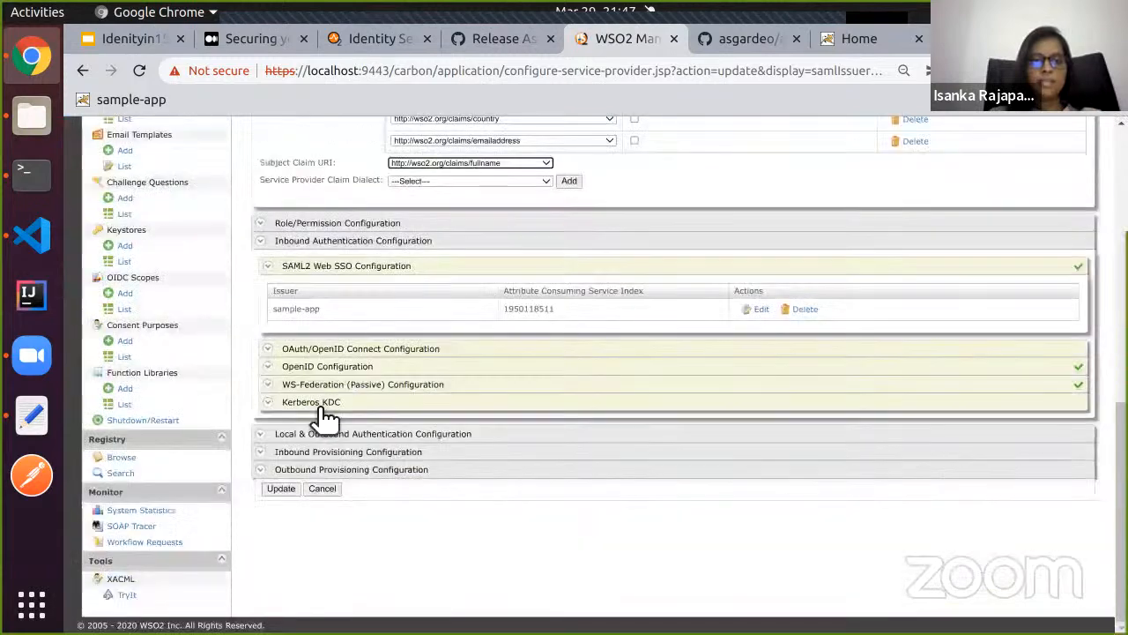
# Update the sampleApp service provider, then open a new Chrome incognito window.
pyautogui.click(280, 489)
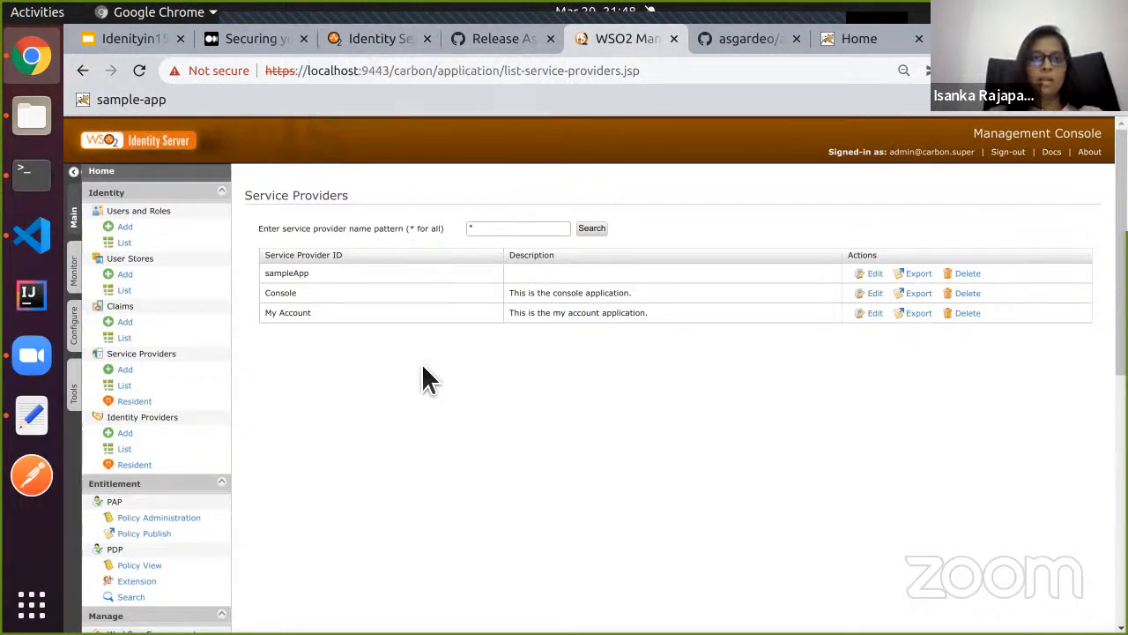
pyautogui.click(1113, 70)
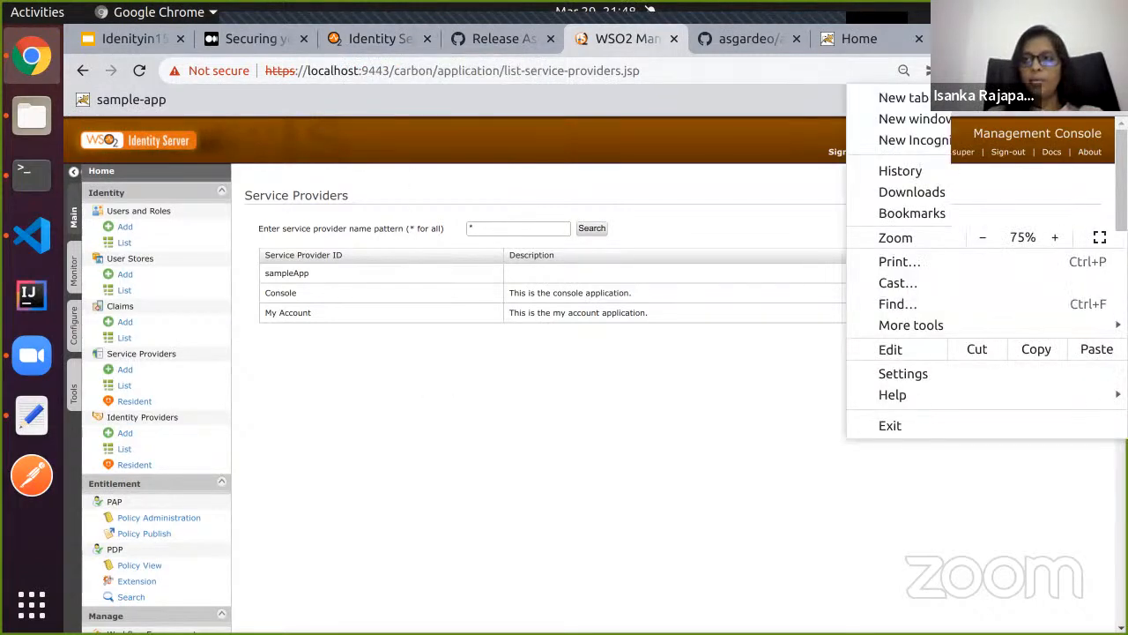
pyautogui.click(1045, 141)
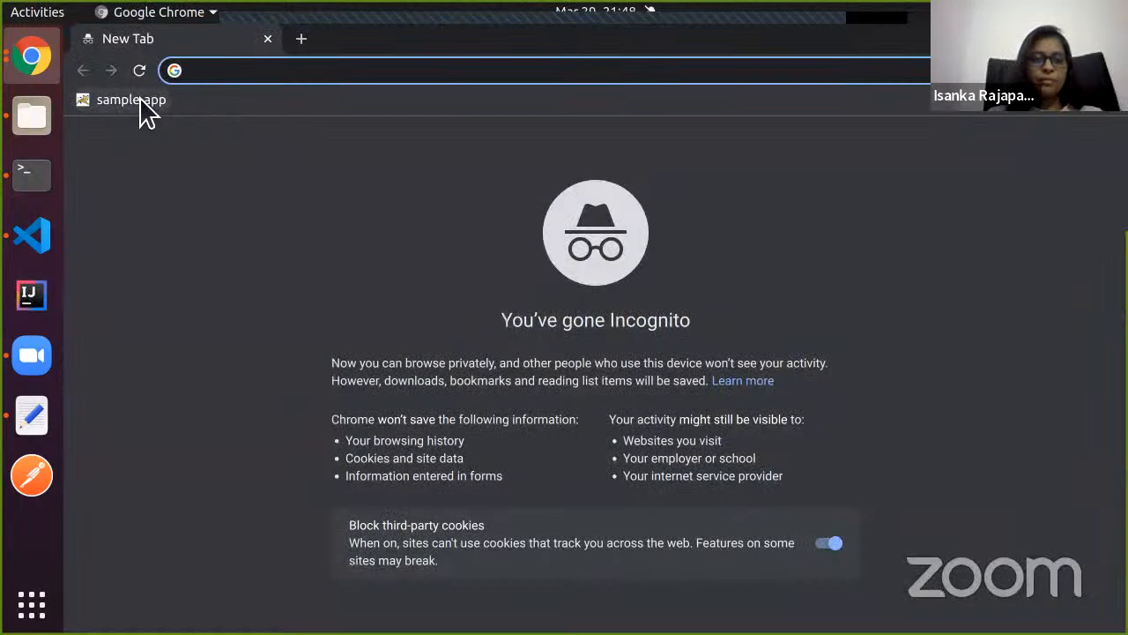
# Load the sample app, start its login, and submit the user's username and password on the WSO2 sign-in page.
pyautogui.click(140, 100)
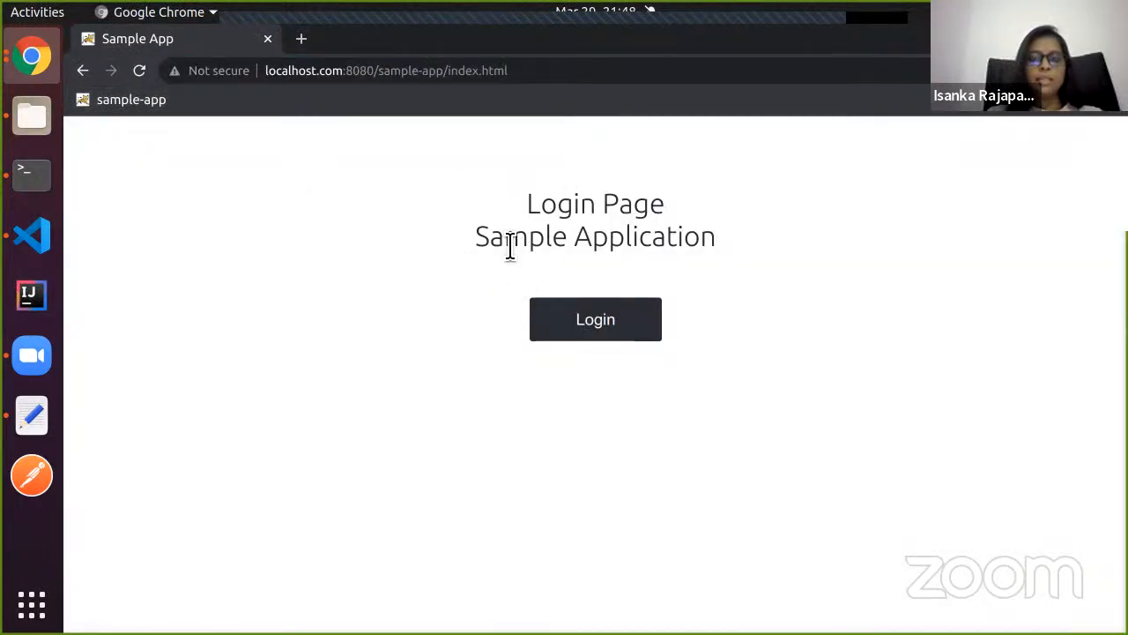
pyautogui.click(580, 324)
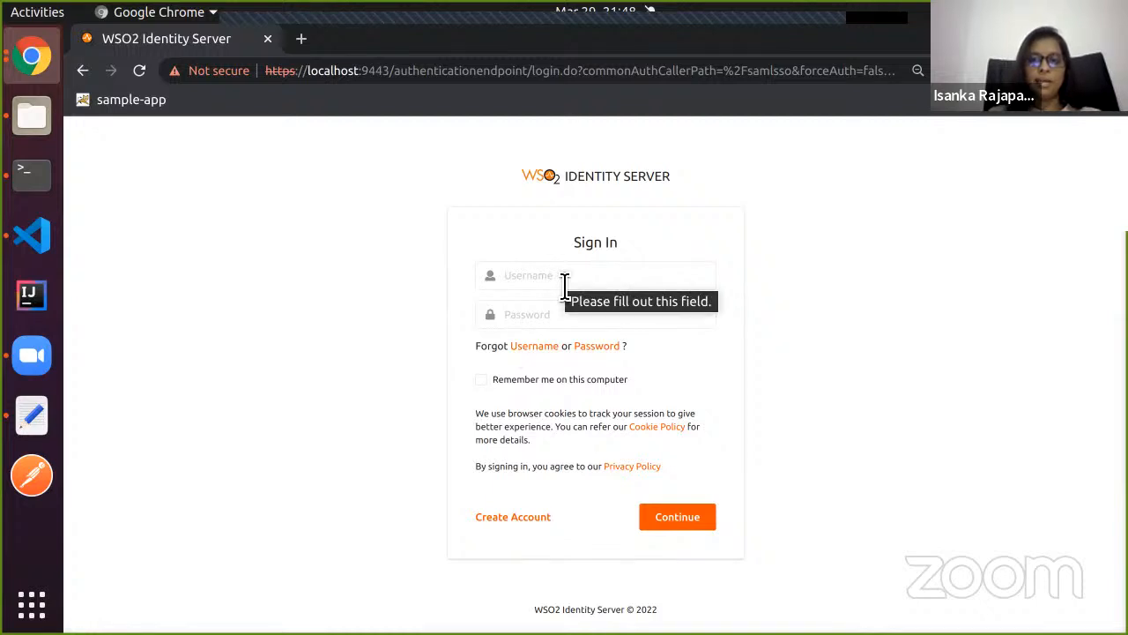
pyautogui.click(546, 287)
pyautogui.write('alex')
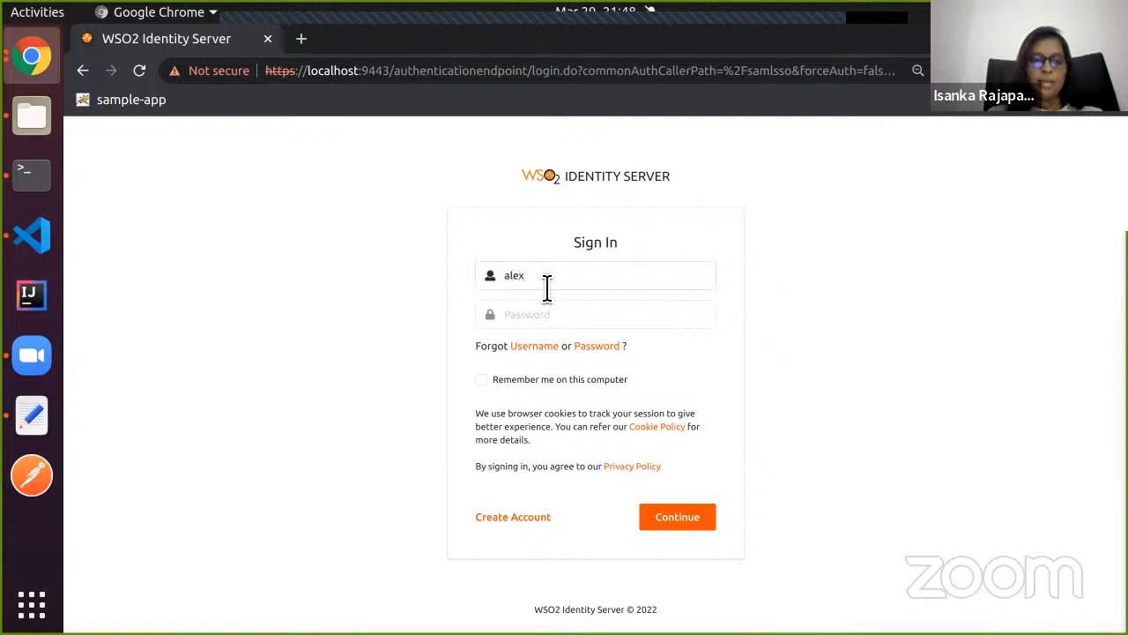
pyautogui.press('Tab')
pyautogui.write('••')
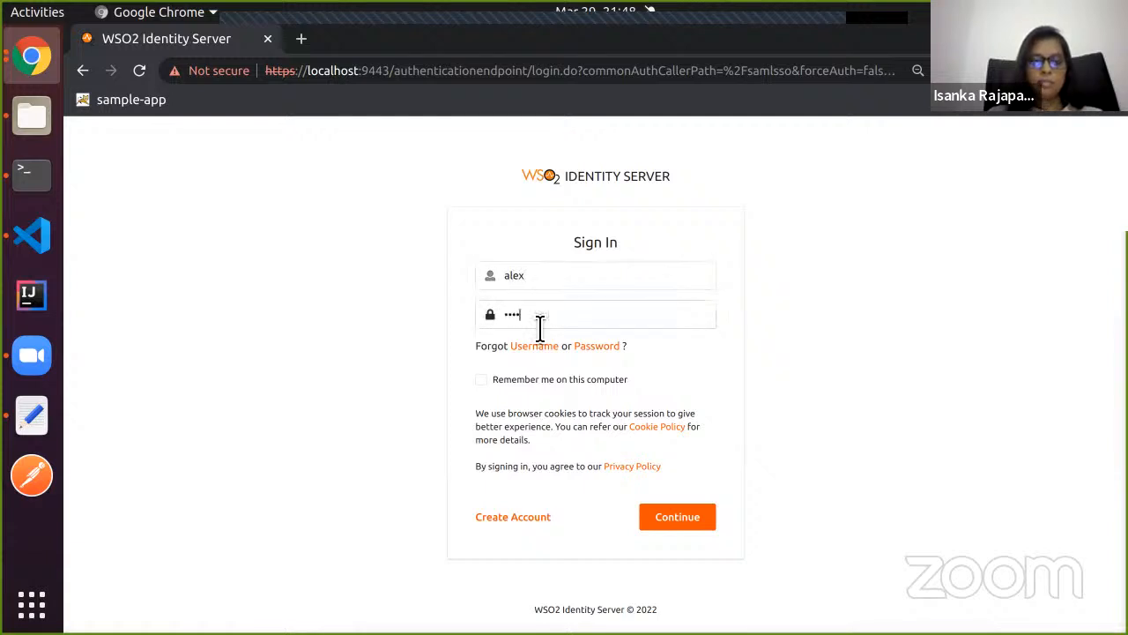
pyautogui.click(668, 518)
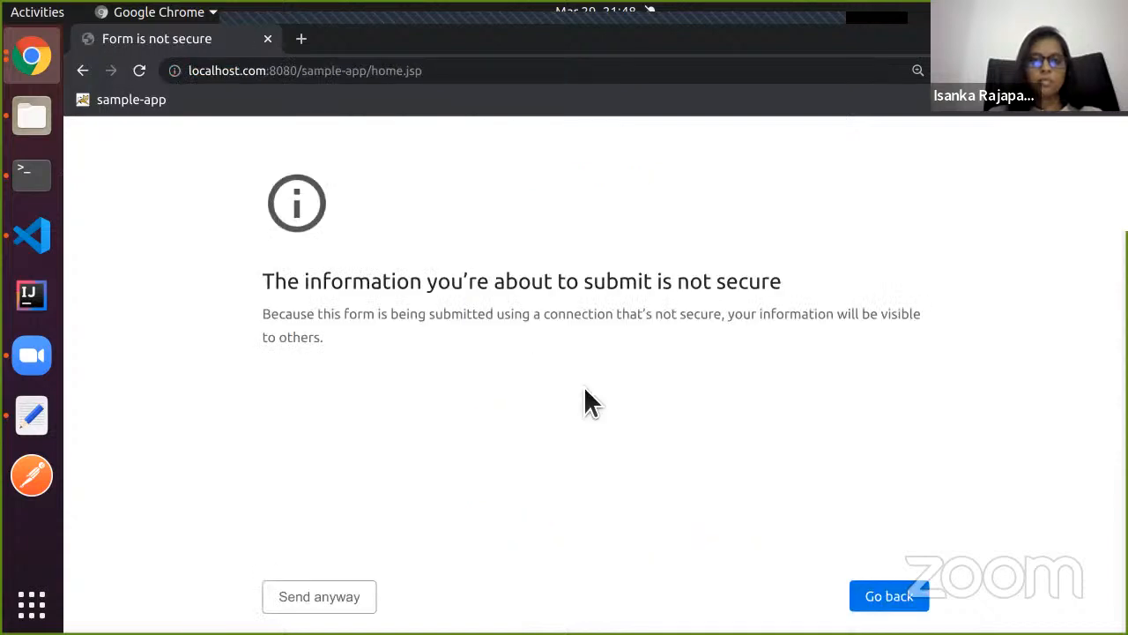
# Get past the insecure-form warning and highlight the fullname, country and emailaddress claim values on the Home Page.
pyautogui.click(326, 597)
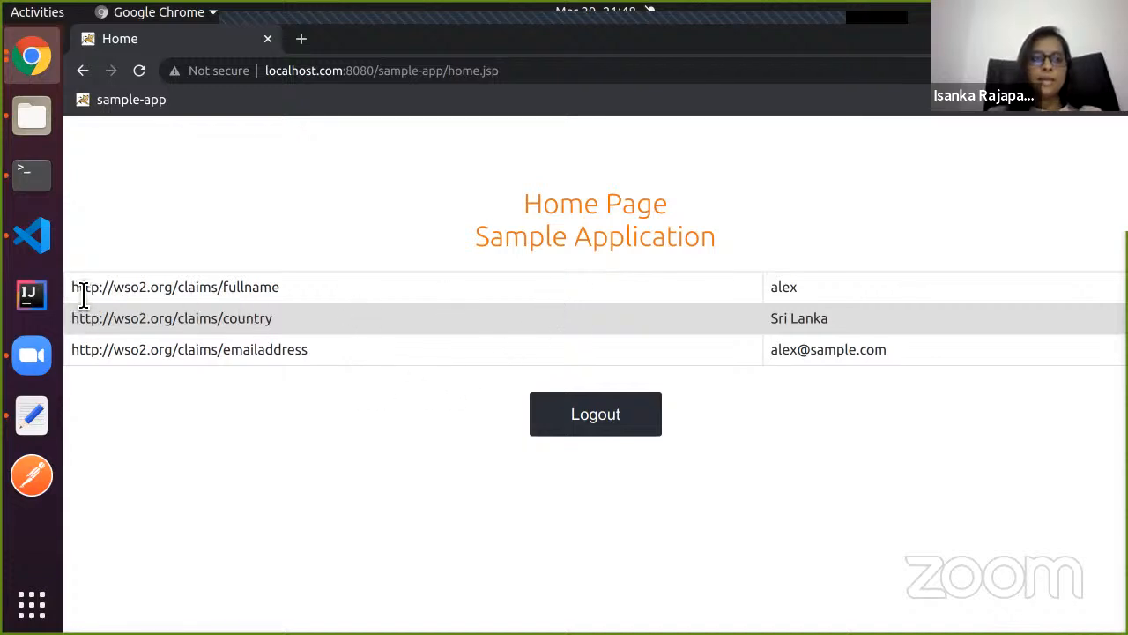
pyautogui.moveTo(81, 293); pyautogui.dragTo(396, 373)
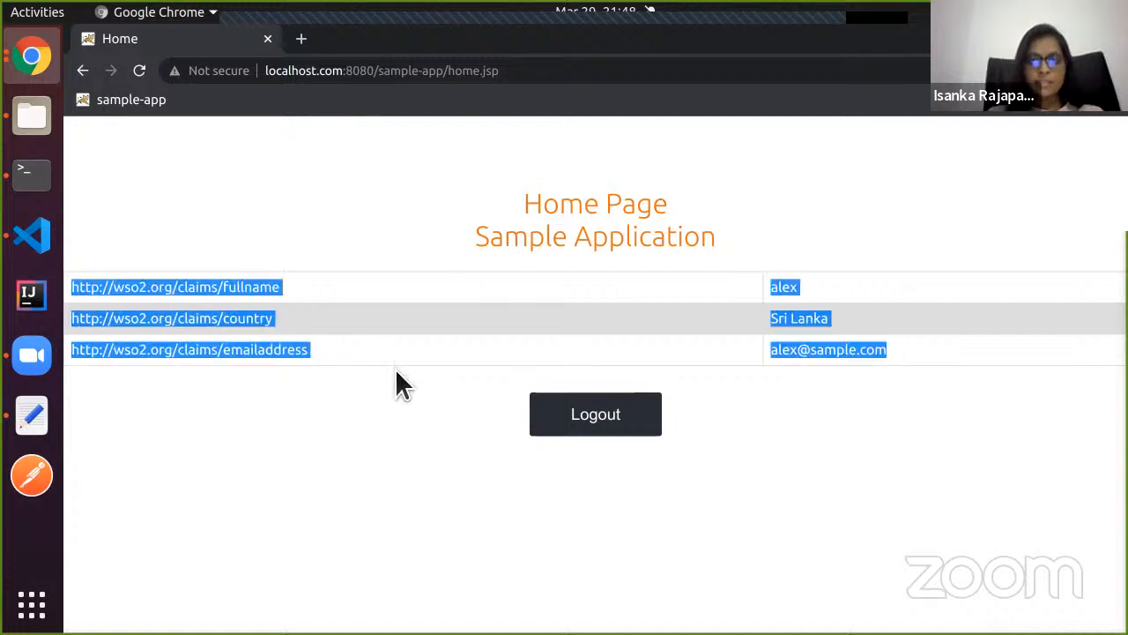
pyautogui.click(368, 353)
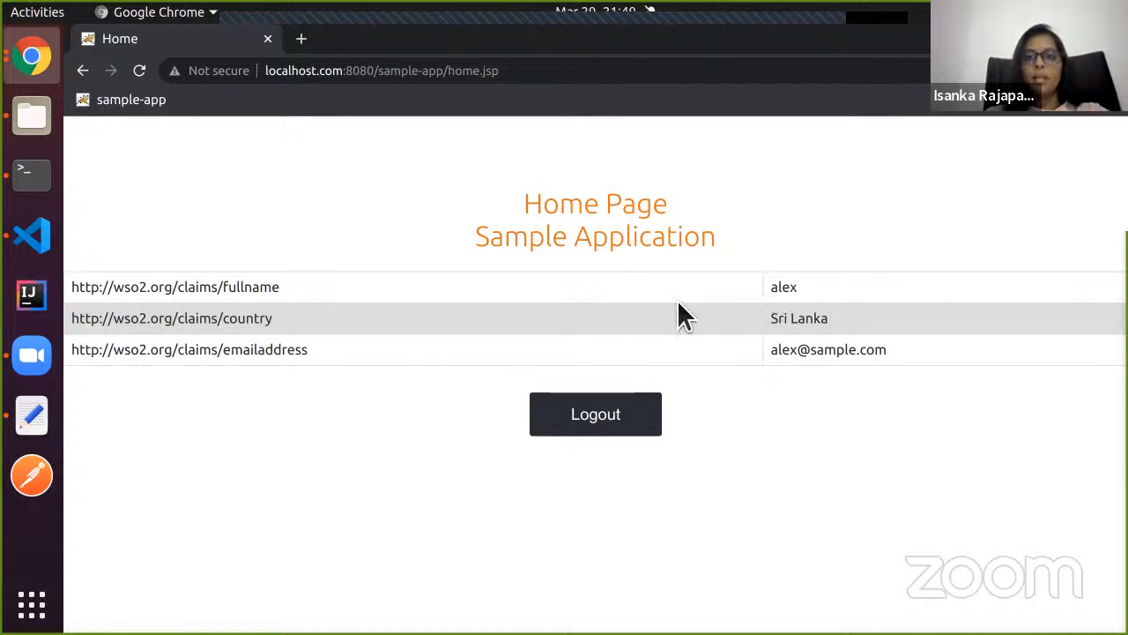
# Log out of Sample App past the insecure-form warning and copy its login page address.
pyautogui.click(622, 418)
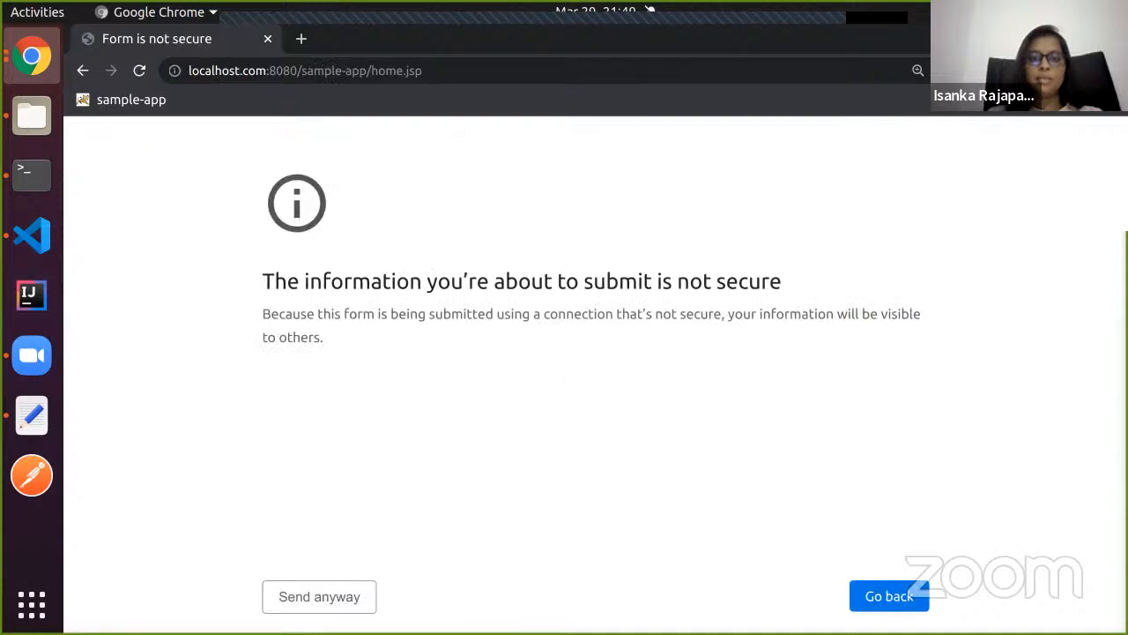
pyautogui.click(315, 605)
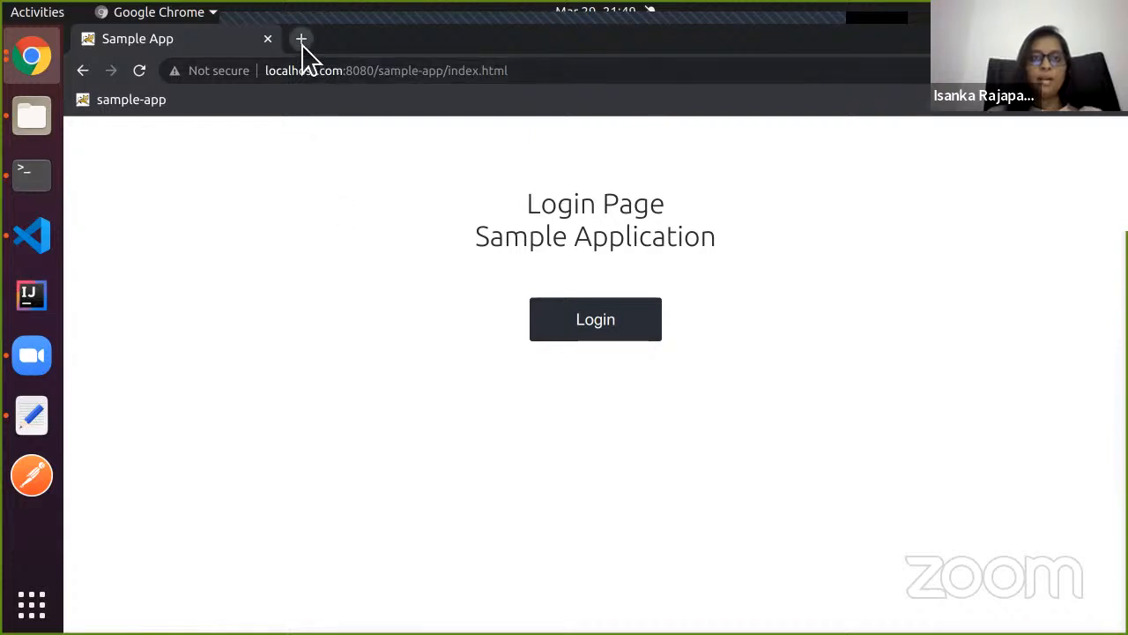
pyautogui.click(373, 74)
pyautogui.hotkey('ctrl', 'c')
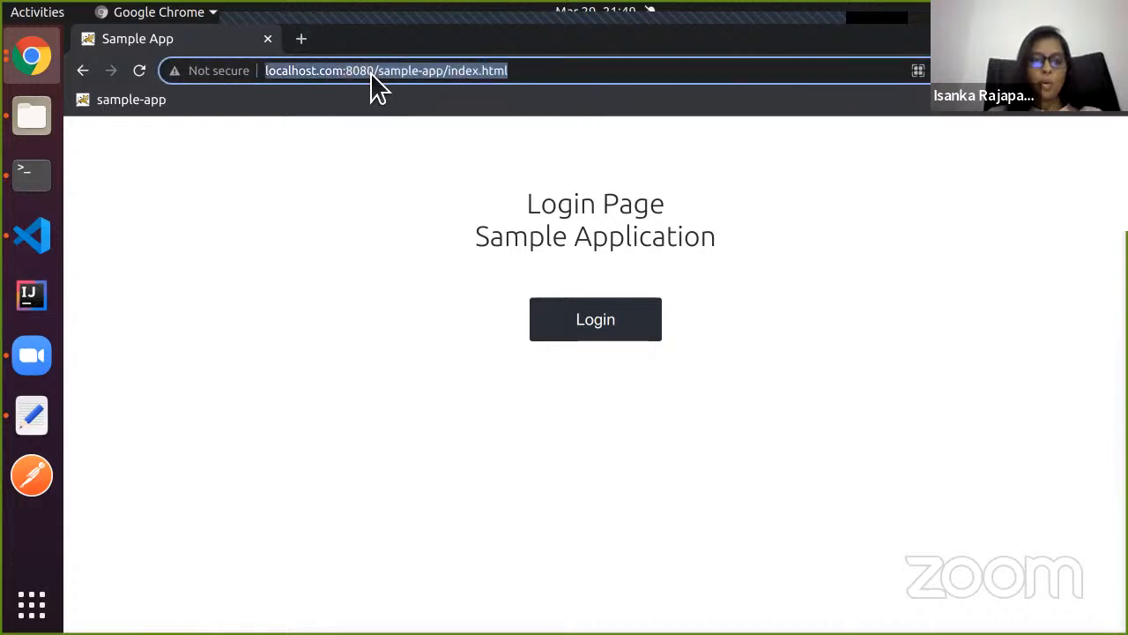
# In a new tab, load the sample-app home.jsp address directly and confirm it returns to the login page.
pyautogui.click(301, 38)
pyautogui.hotkey('ctrl', 'v')
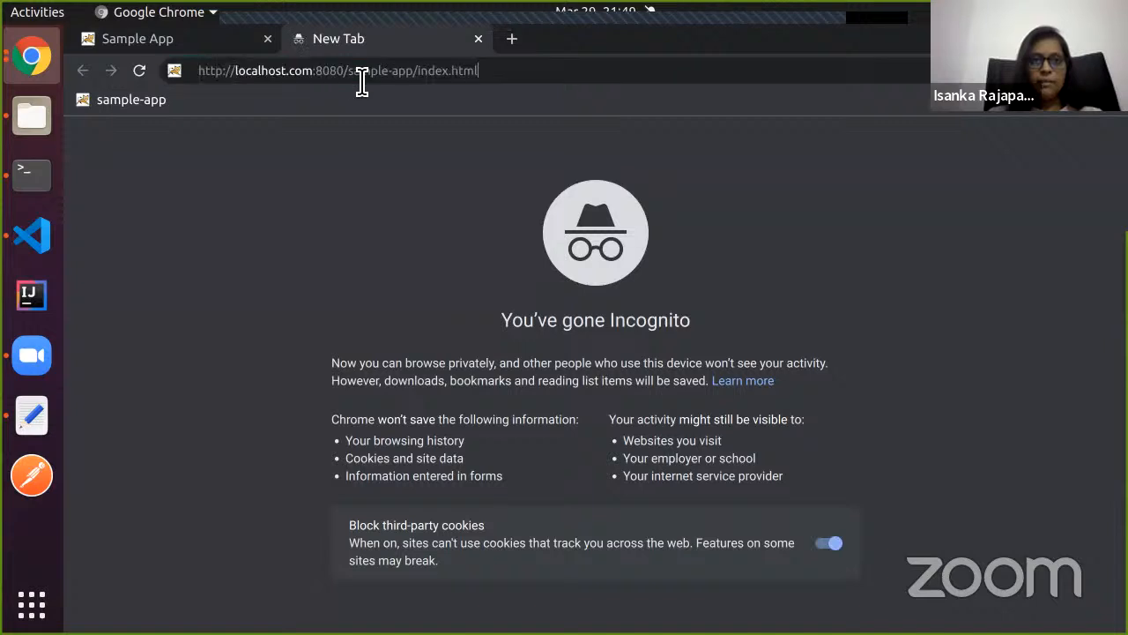
pyautogui.moveTo(483, 82); pyautogui.dragTo(421, 75)
pyautogui.write('home.jsp')
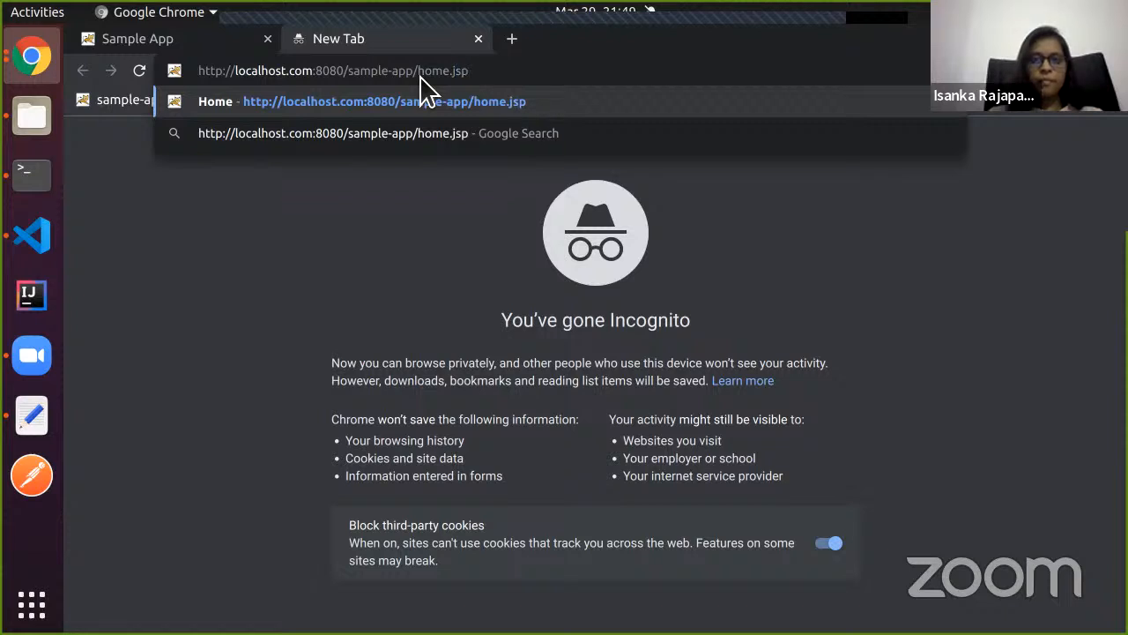
pyautogui.press('Return')
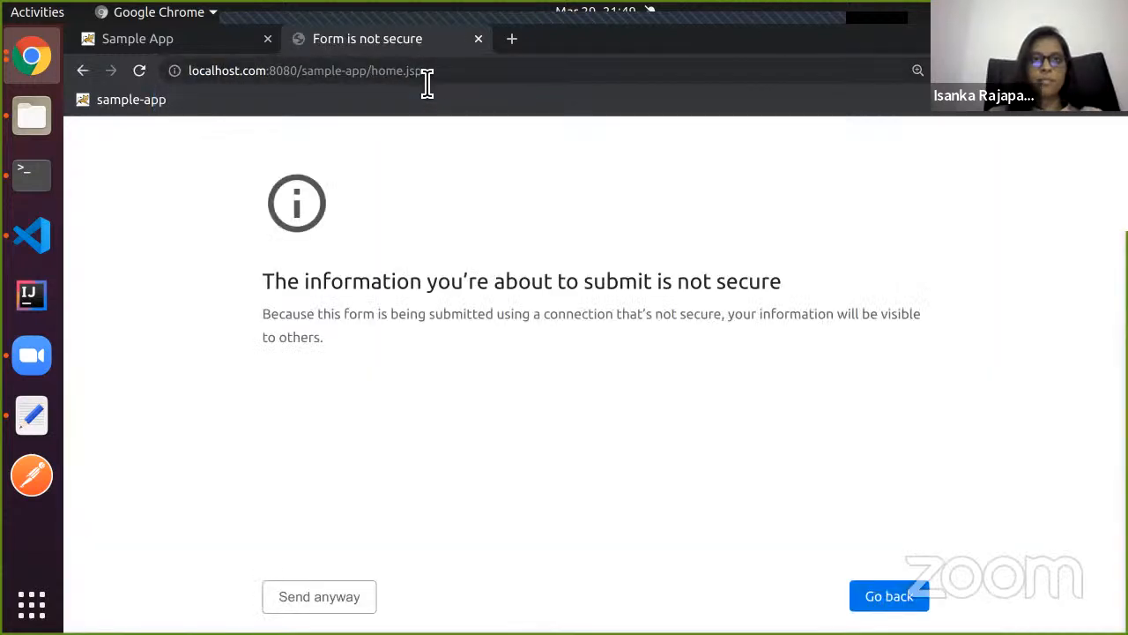
pyautogui.click(346, 607)
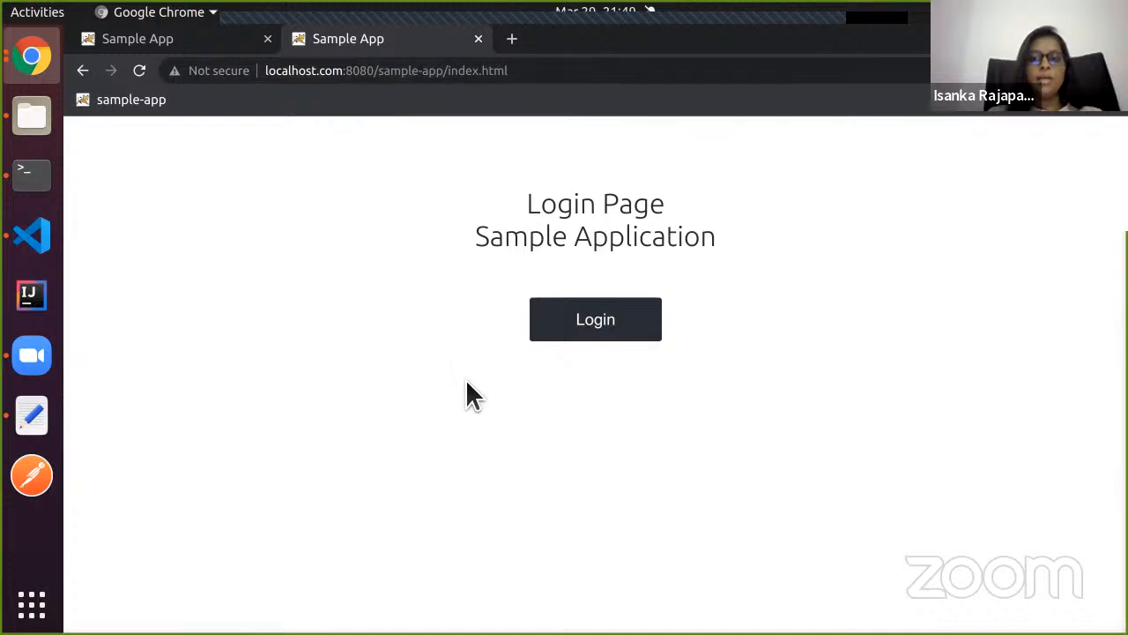
pyautogui.click(232, 45)
pyautogui.click(355, 47)
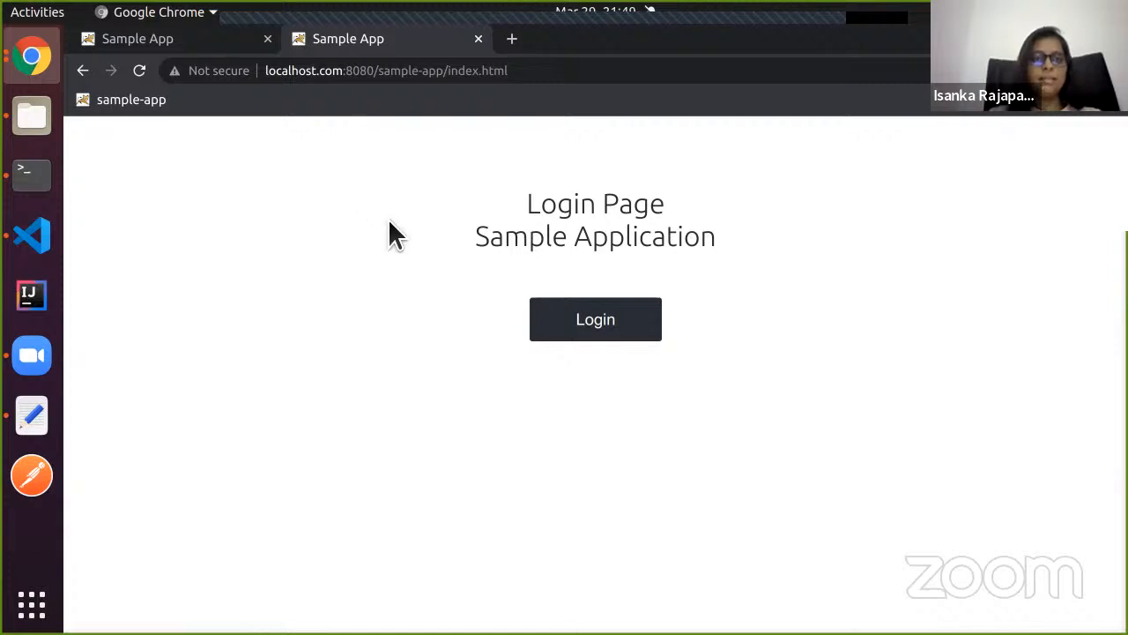
# Start the Idenityin15 - March slideshow and advance from DEMO to the 'Question Time!' slide.
pyautogui.click(33, 63)
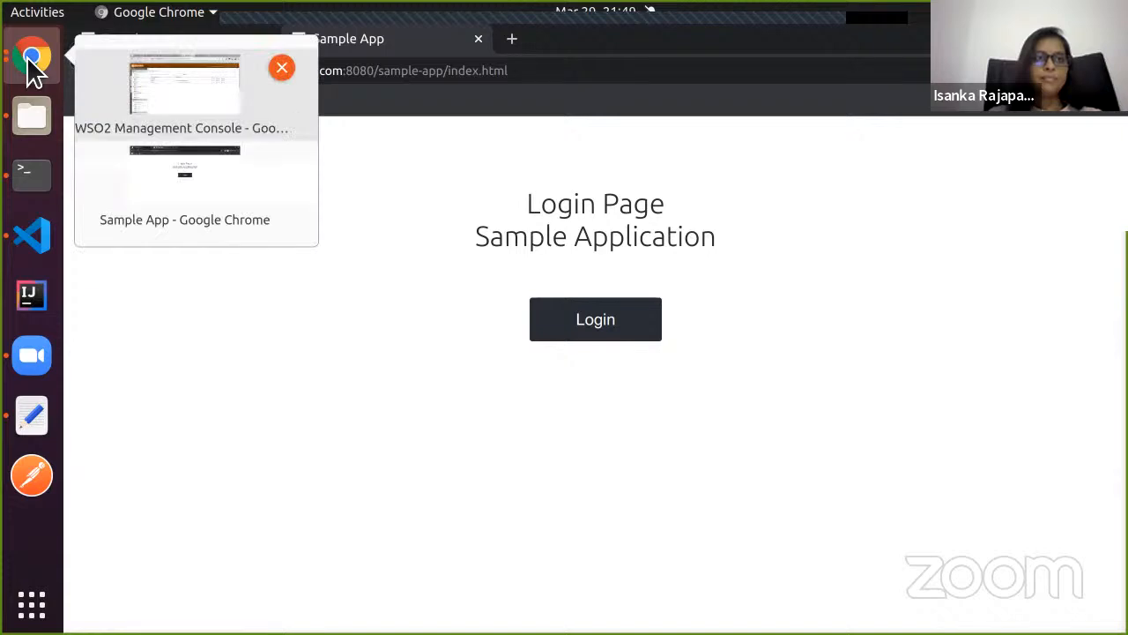
pyautogui.click(143, 84)
pyautogui.click(135, 36)
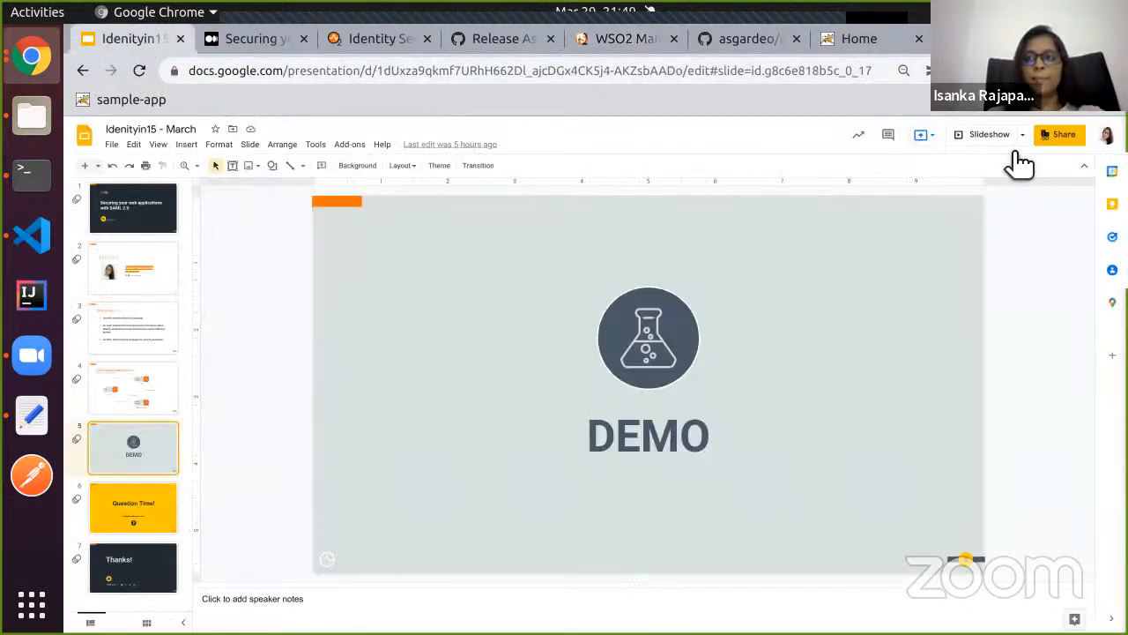
pyautogui.click(987, 134)
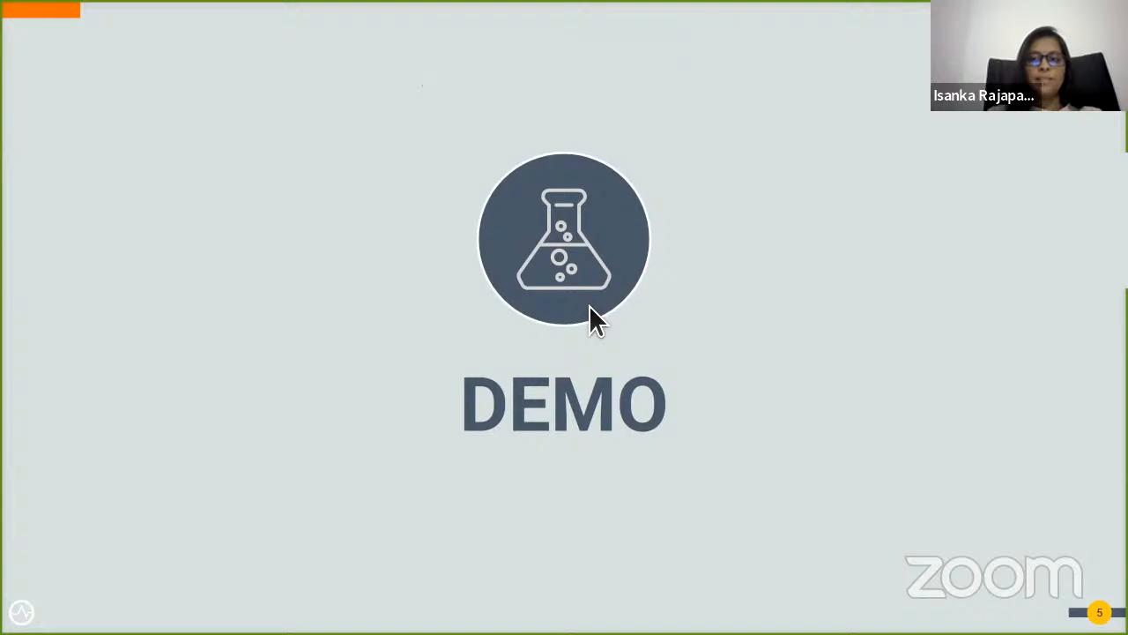
pyautogui.press('Right')
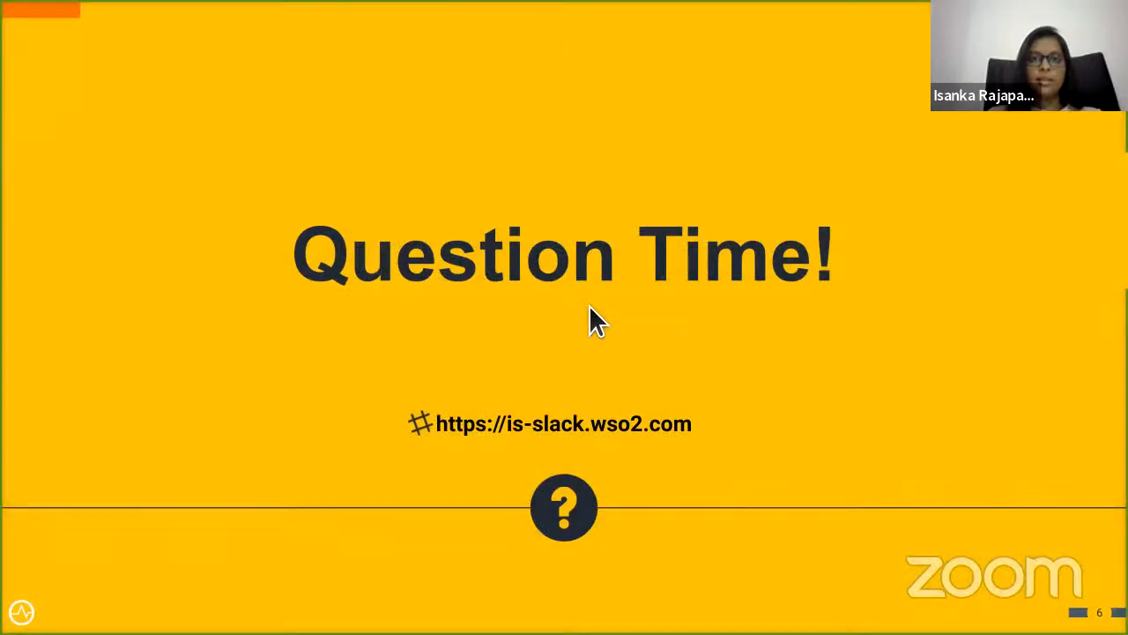